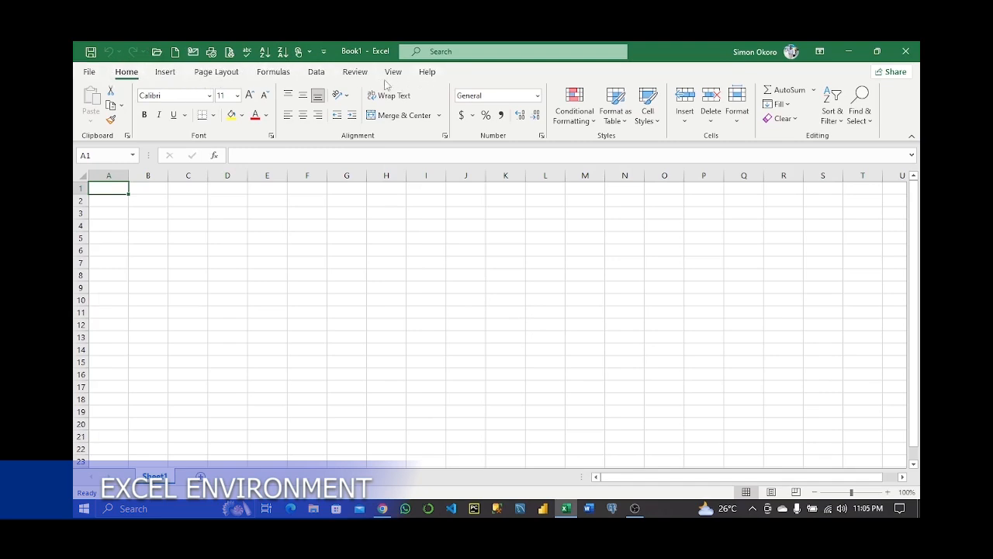
- Review the available external data source categories and start importing data from an Excel workbook file
{"action": "left_click", "coordinate": [319, 78]}
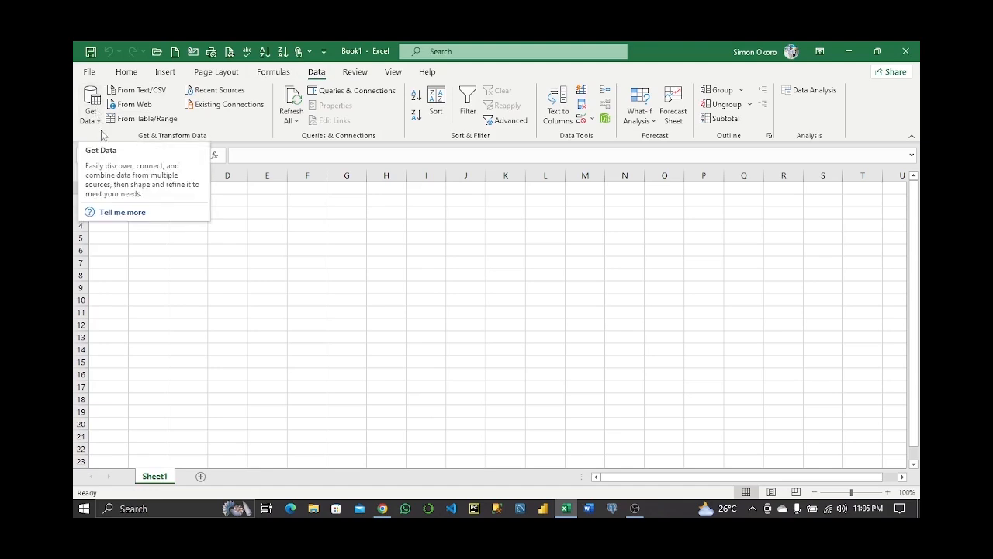
{"action": "left_click", "coordinate": [100, 124]}
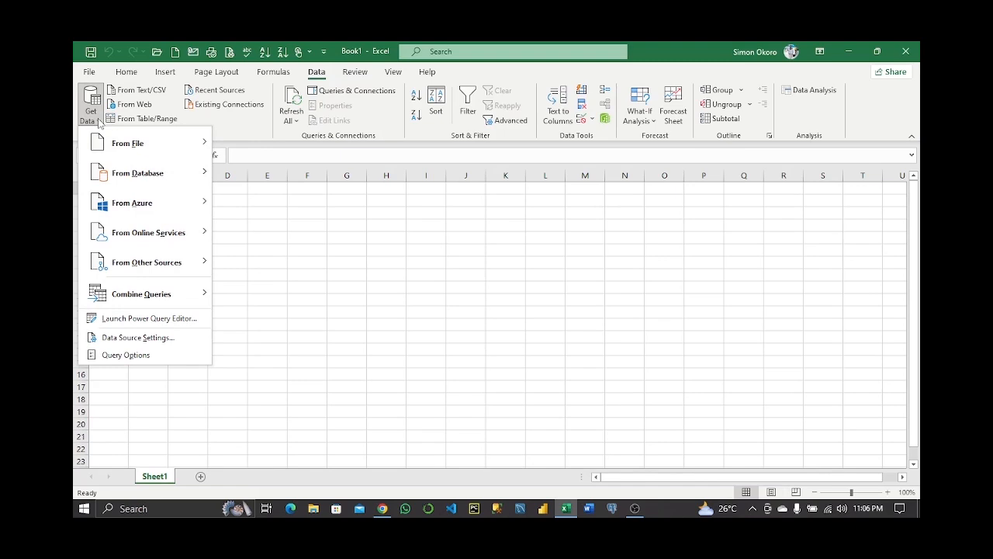
{"action": "mouse_move", "coordinate": [102, 144]}
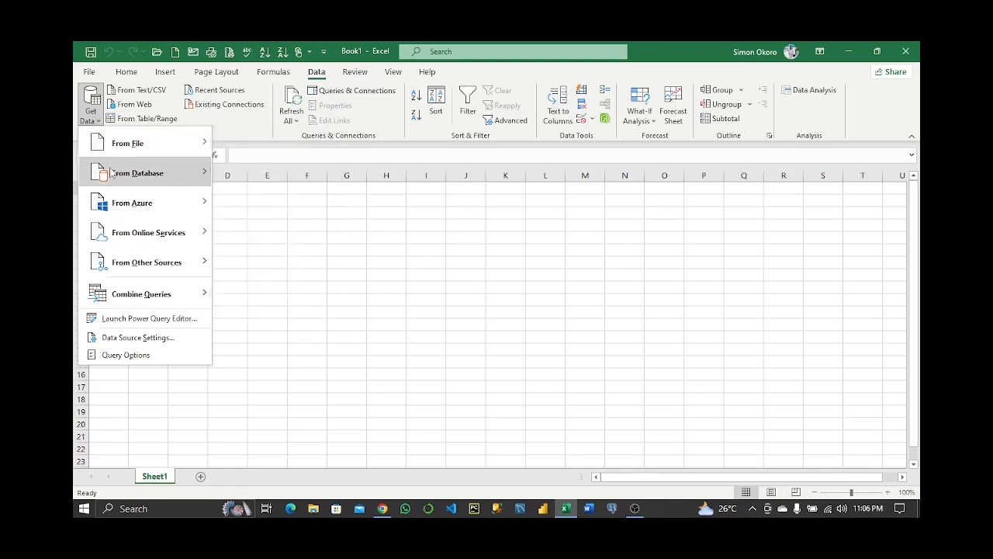
{"action": "mouse_move", "coordinate": [114, 172]}
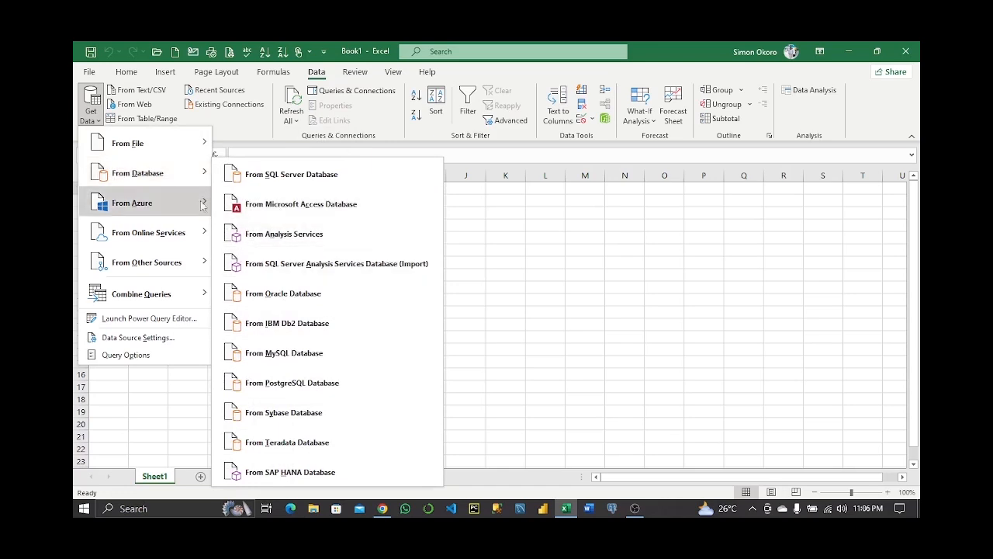
{"action": "mouse_move", "coordinate": [124, 205]}
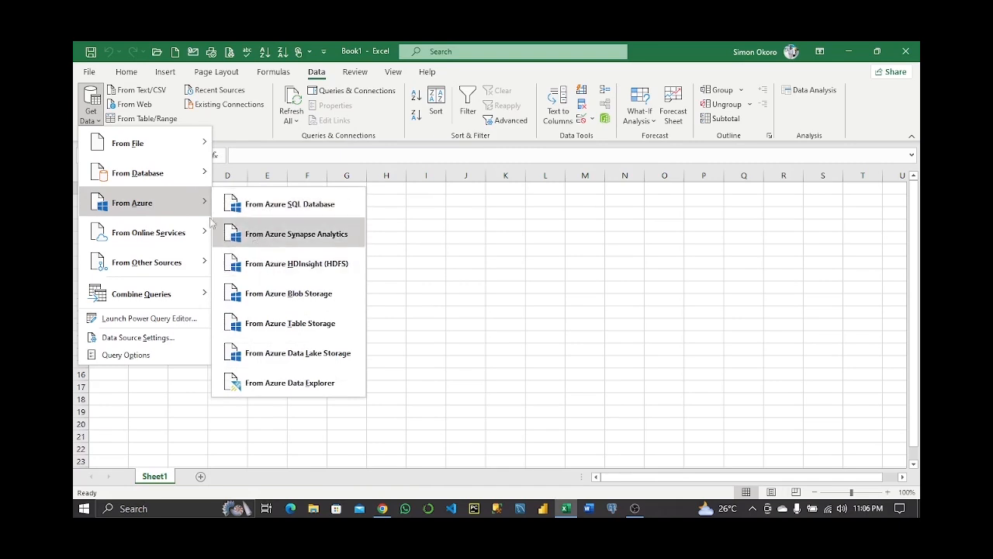
{"action": "mouse_move", "coordinate": [169, 235]}
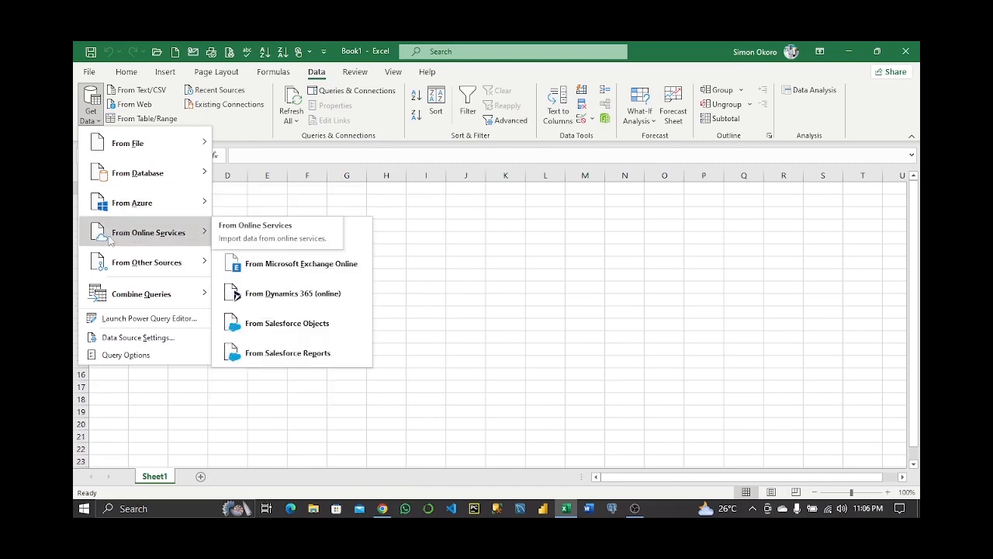
{"action": "mouse_move", "coordinate": [173, 266]}
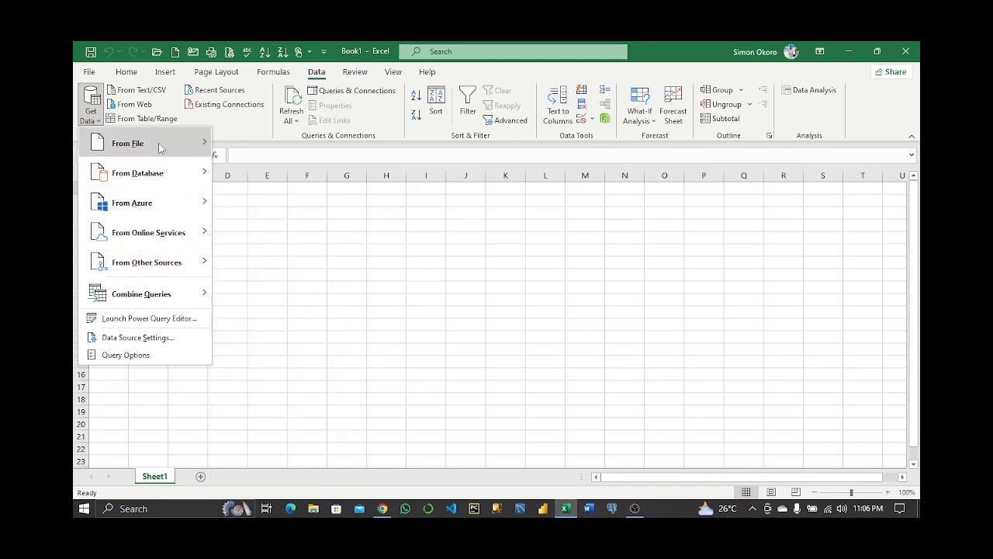
{"action": "mouse_move", "coordinate": [161, 148]}
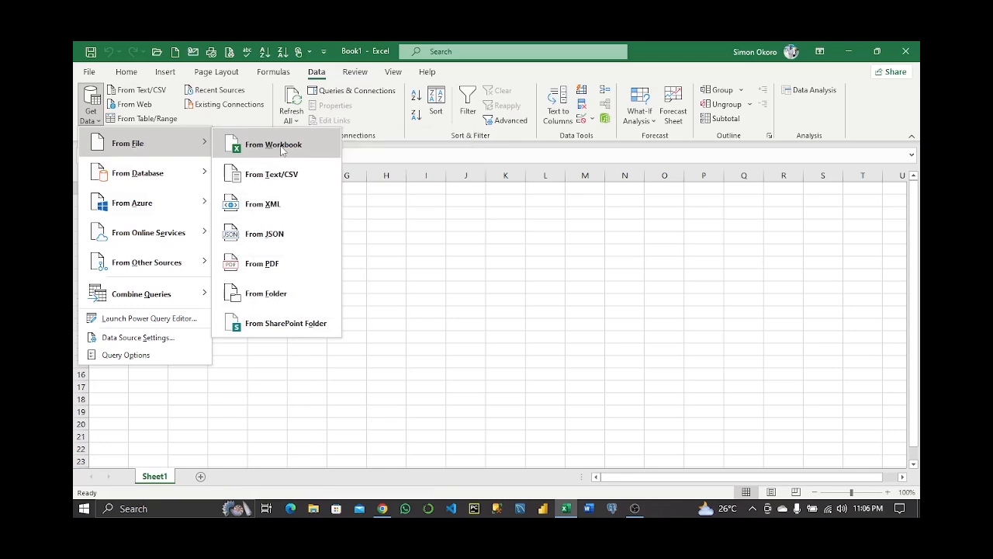
{"action": "left_click", "coordinate": [279, 146]}
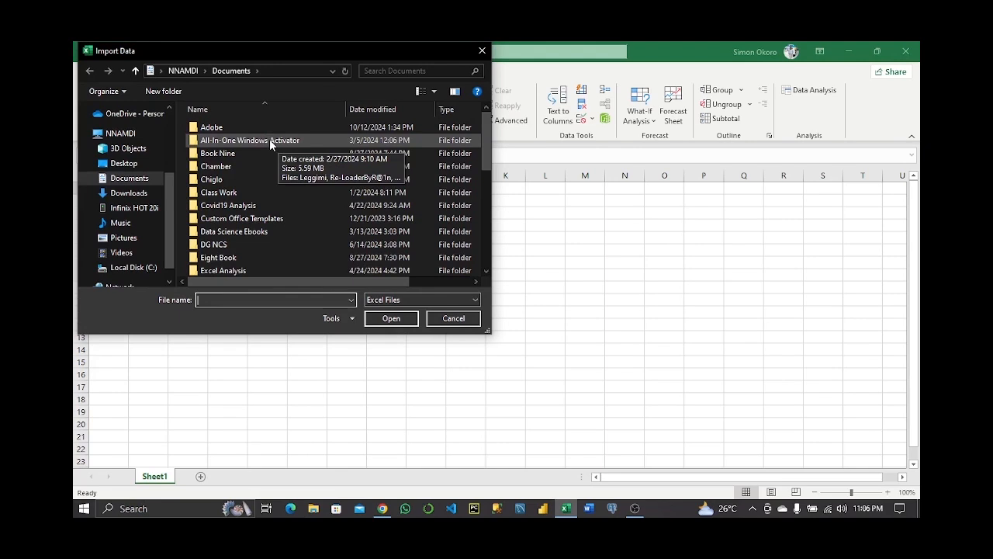
- Import the data cleaning workbook from the Class on Data Cleaning folder inside Data Analysis on the Desktop
{"action": "scroll", "coordinate": [166, 156], "scroll_direction": "up", "scroll_amount": 3}
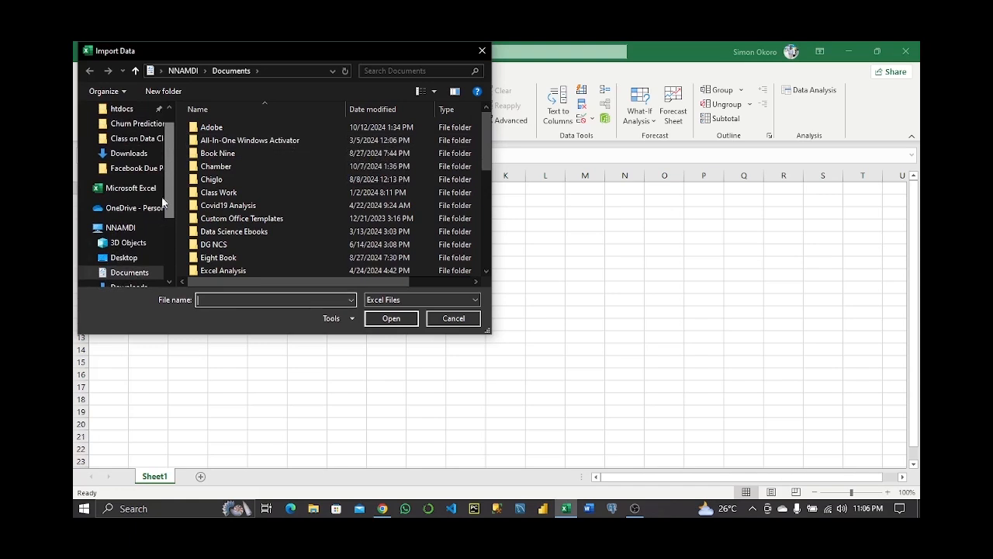
{"action": "left_click", "coordinate": [120, 227]}
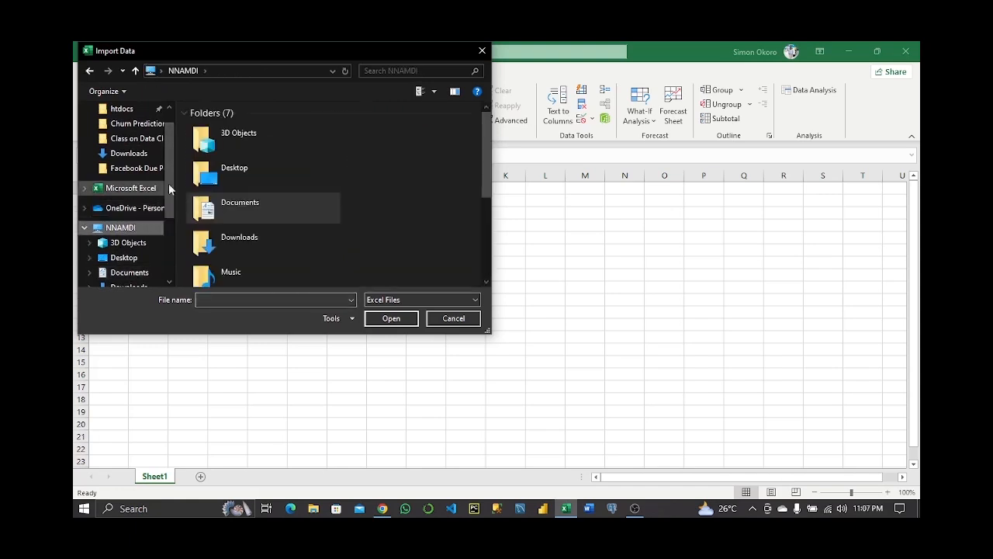
{"action": "double_click", "coordinate": [240, 172]}
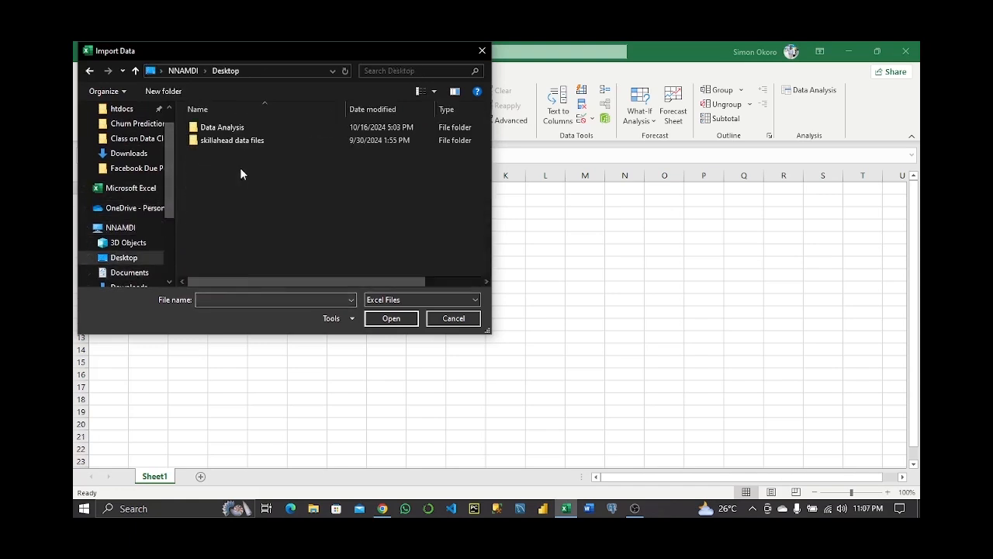
{"action": "double_click", "coordinate": [236, 129]}
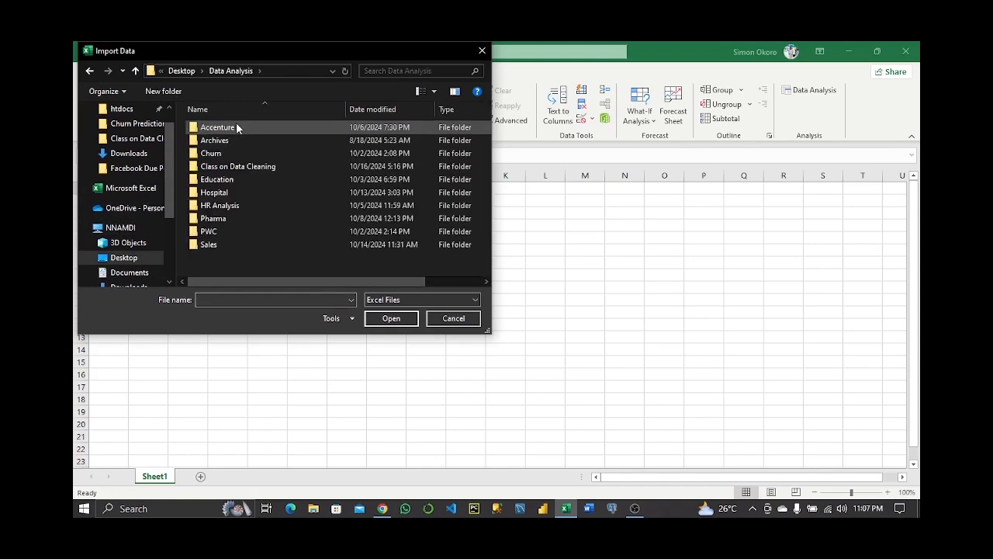
{"action": "double_click", "coordinate": [250, 165]}
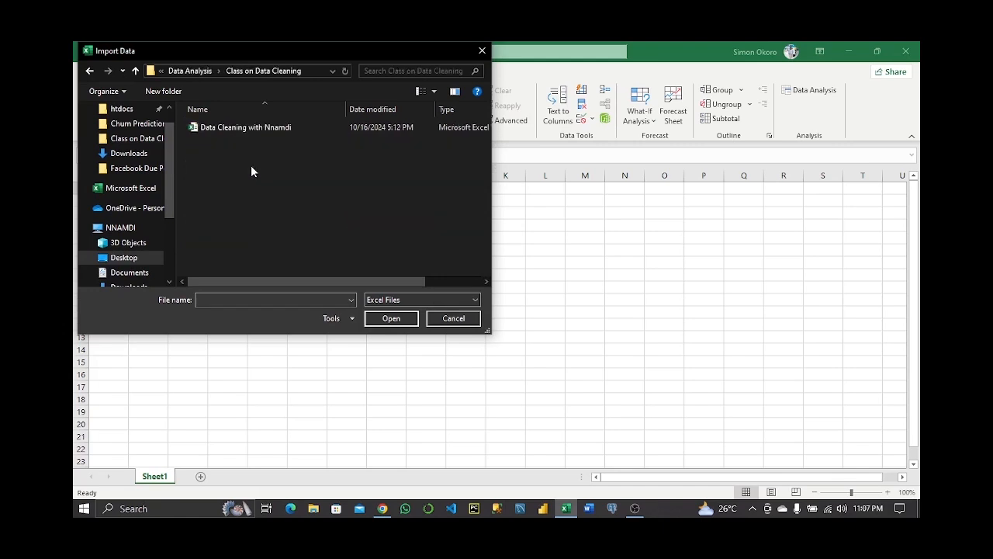
{"action": "left_click", "coordinate": [272, 127]}
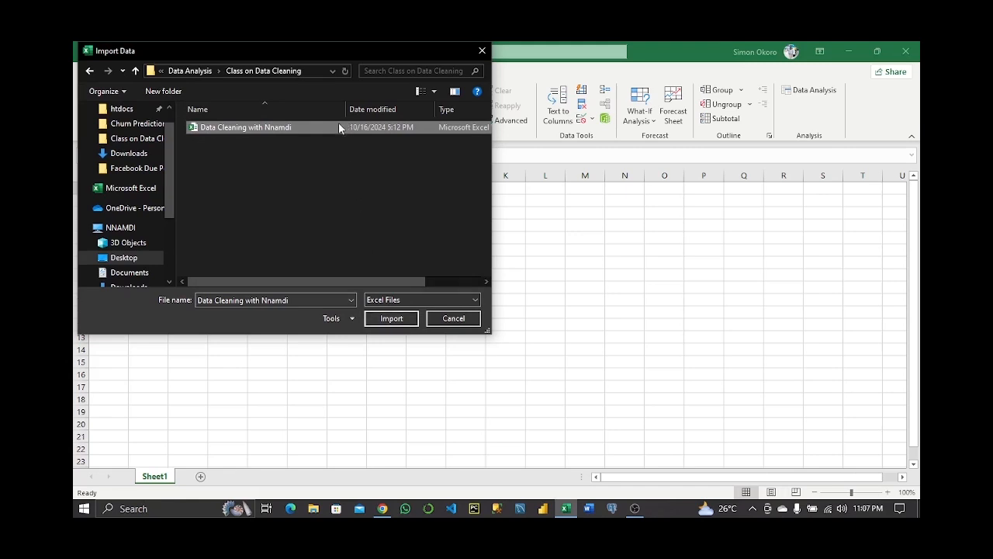
{"action": "left_click", "coordinate": [392, 318]}
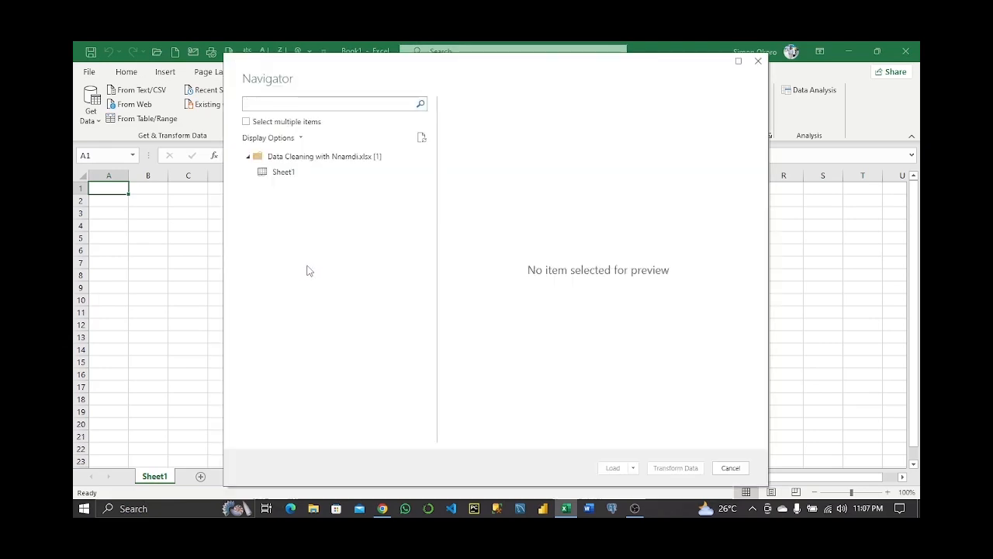
- Preview the rows of Sheet1 from the imported workbook and open it in the Power Query Editor for transformation
{"action": "left_click", "coordinate": [287, 174]}
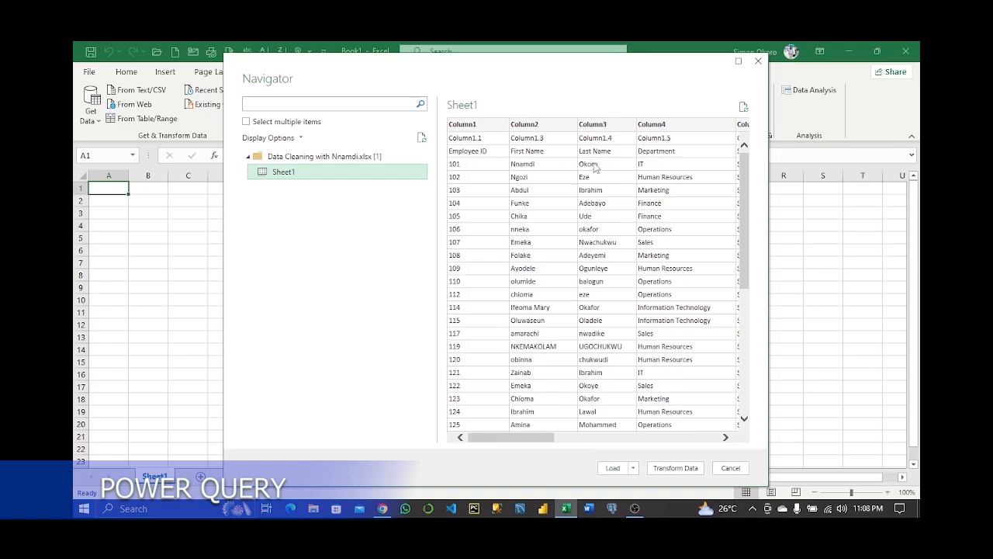
{"action": "scroll", "coordinate": [636, 231], "scroll_direction": "down", "scroll_amount": 5}
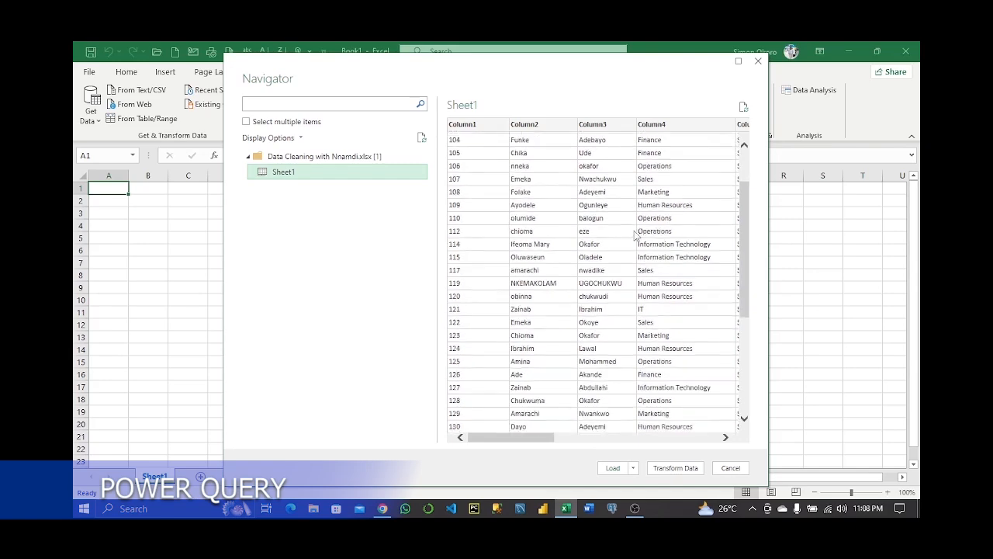
{"action": "scroll", "coordinate": [637, 229], "scroll_direction": "down", "scroll_amount": 2}
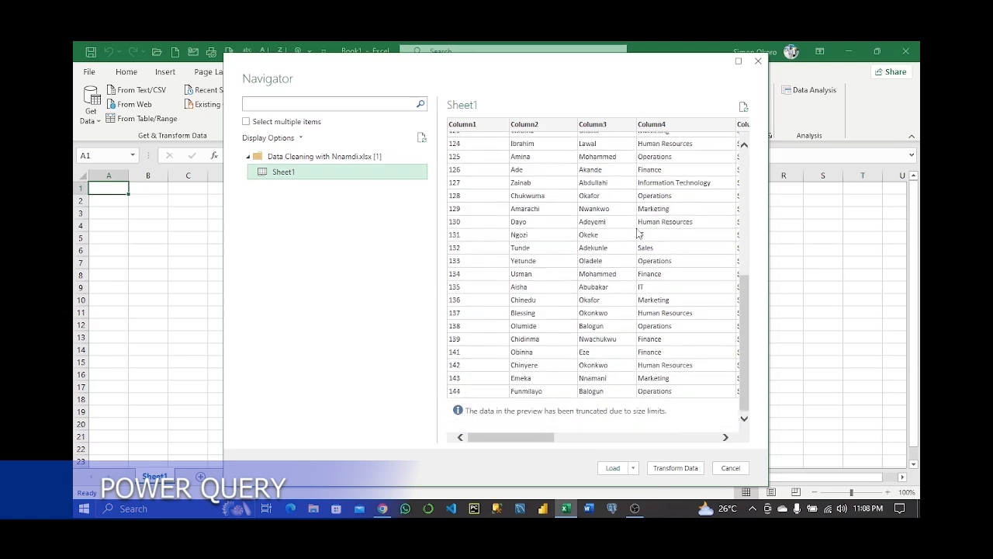
{"action": "scroll", "coordinate": [637, 230], "scroll_direction": "up", "scroll_amount": 6}
{"action": "scroll", "coordinate": [636, 225], "scroll_direction": "up", "scroll_amount": 3}
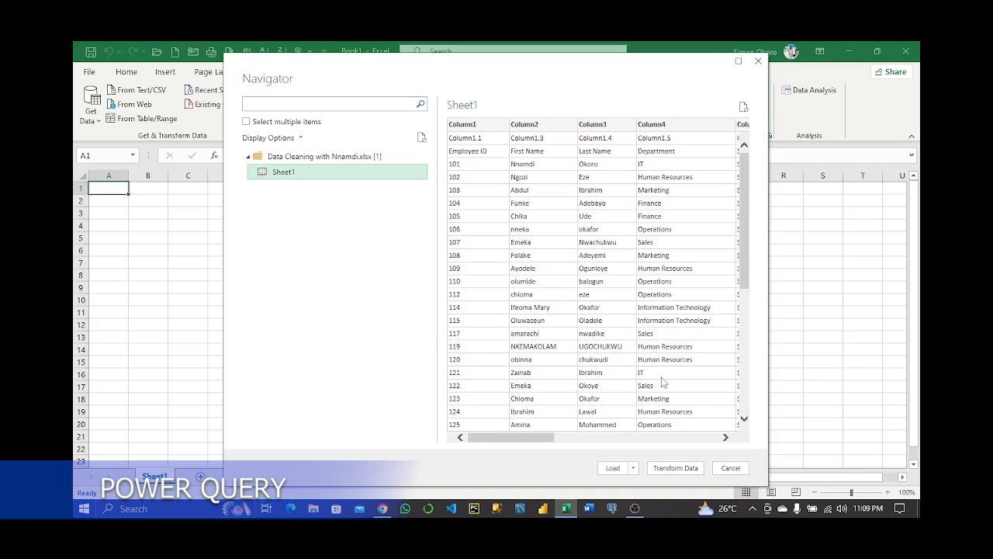
{"action": "left_click", "coordinate": [675, 468]}
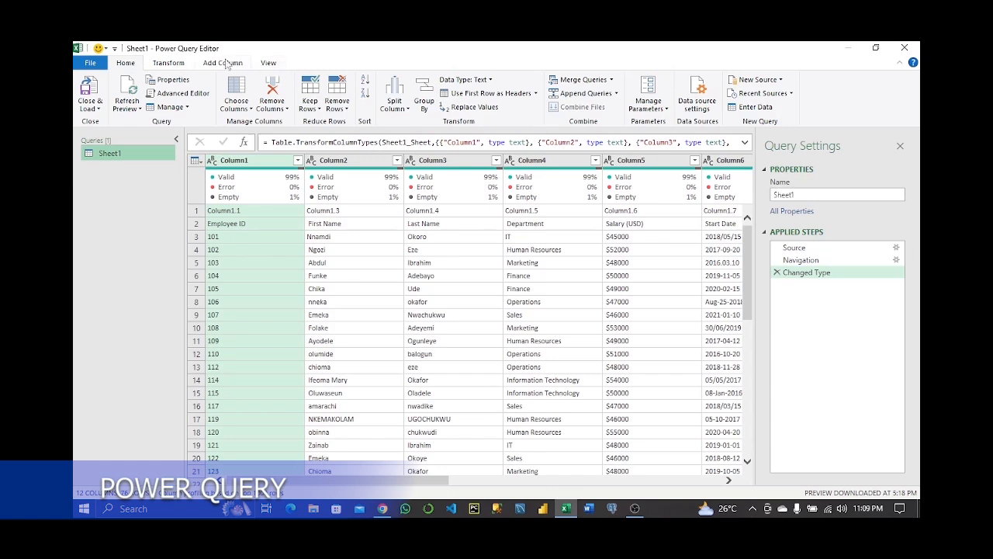
{"action": "left_click", "coordinate": [98, 65]}
{"action": "left_click", "coordinate": [395, 59]}
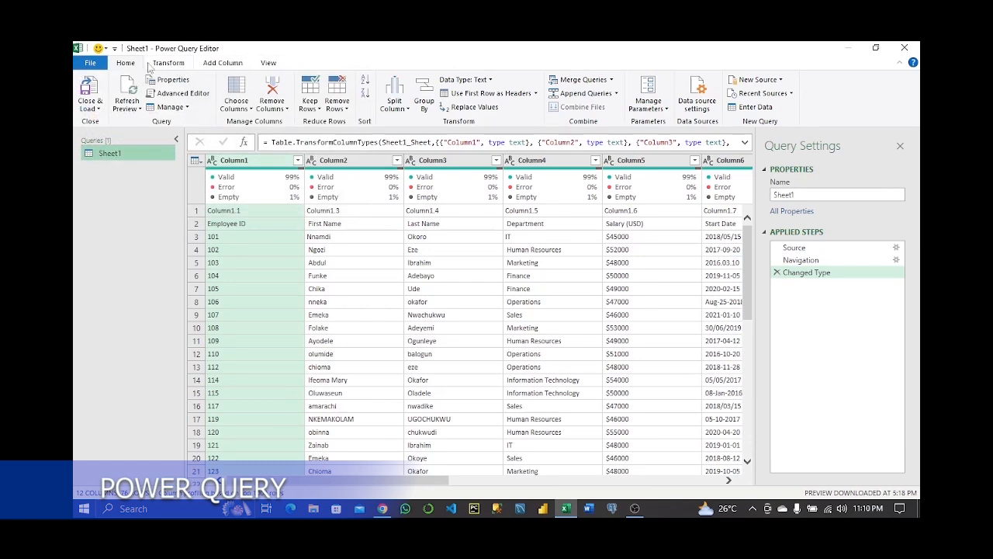
{"action": "left_click", "coordinate": [90, 64]}
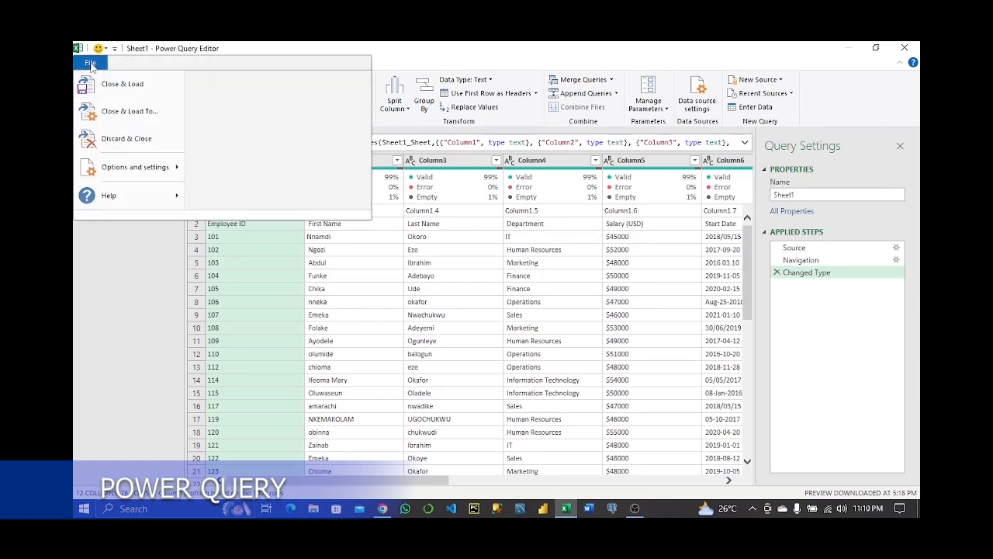
{"action": "left_click", "coordinate": [410, 51]}
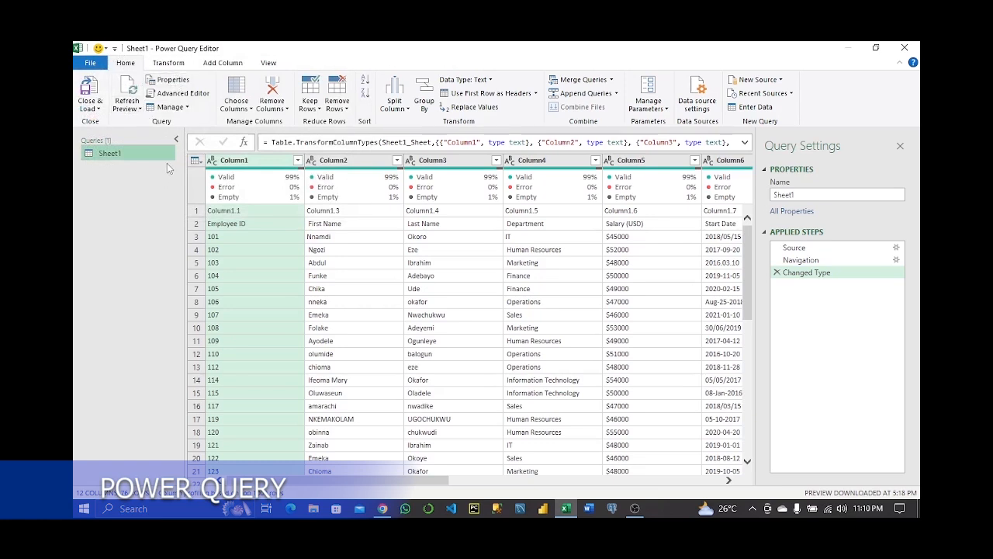
{"action": "left_click", "coordinate": [168, 63]}
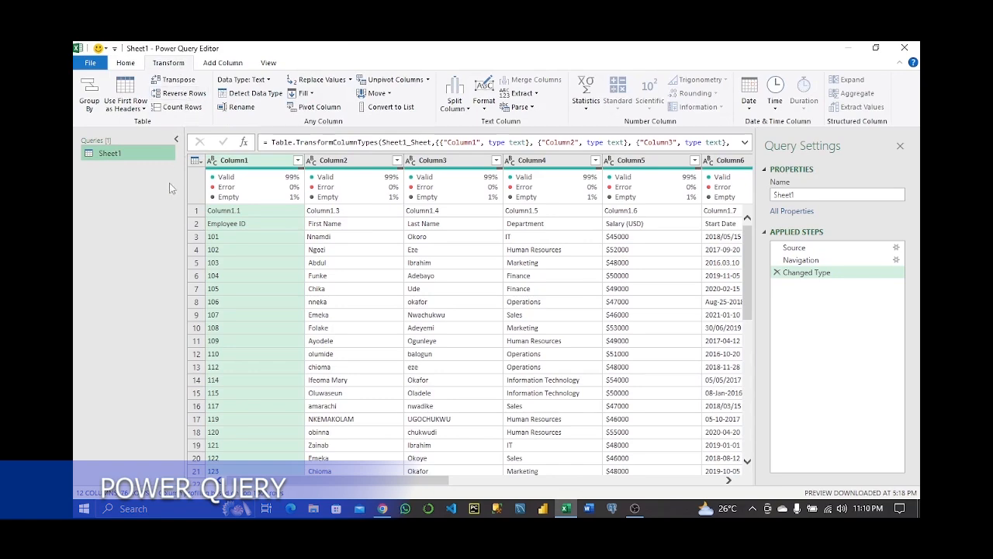
{"action": "left_click", "coordinate": [226, 64]}
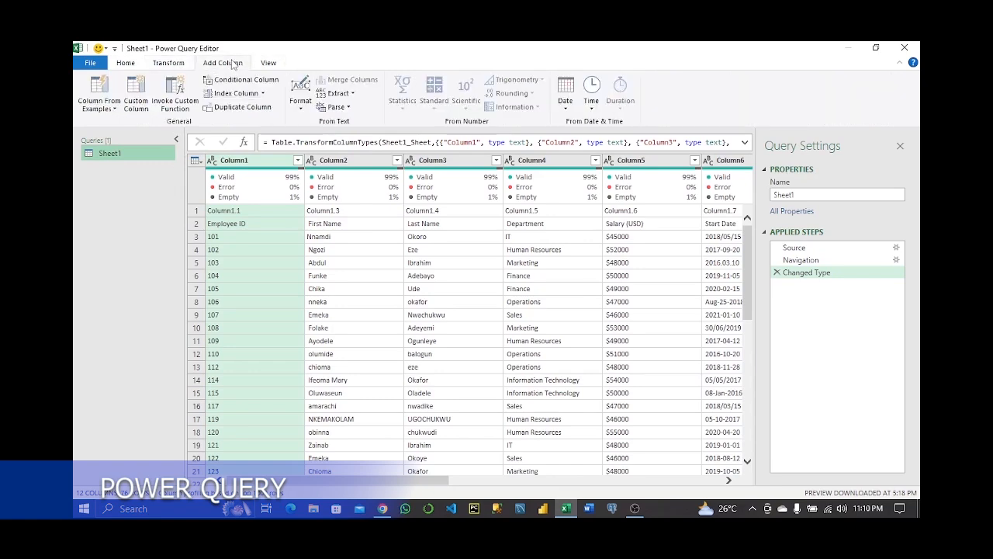
{"action": "left_click", "coordinate": [272, 65]}
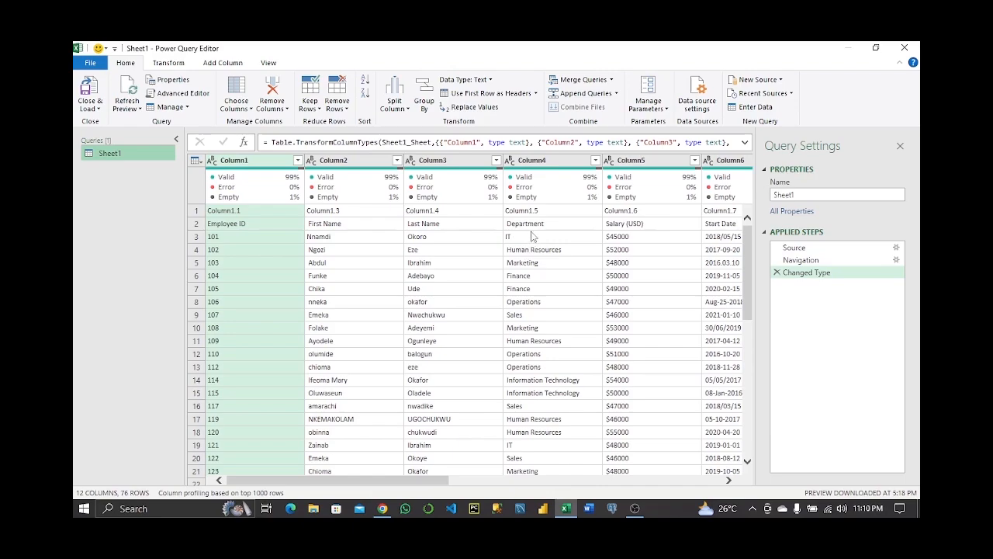
- Examine the first row and the First Name, Last Name and Department columns of Sheet1 for inconsistent entries
{"action": "mouse_move", "coordinate": [748, 277]}
{"action": "left_mouse_down"}
{"action": "mouse_move", "coordinate": [751, 436]}
{"action": "mouse_move", "coordinate": [746, 260]}
{"action": "left_mouse_up"}
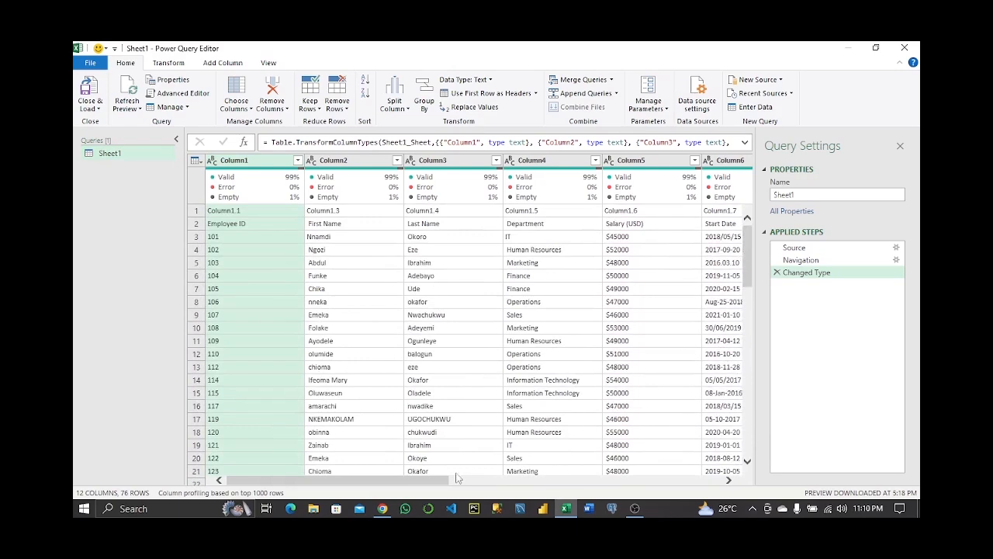
{"action": "left_click_drag", "start_coordinate": [429, 485], "coordinate": [388, 493]}
{"action": "left_click", "coordinate": [198, 211]}
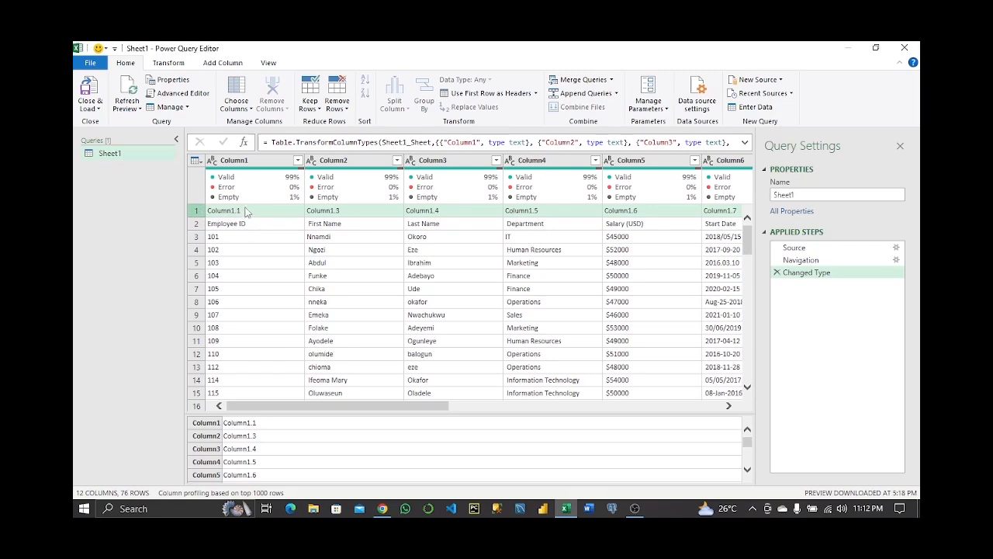
{"action": "left_click_drag", "start_coordinate": [413, 410], "coordinate": [457, 407]}
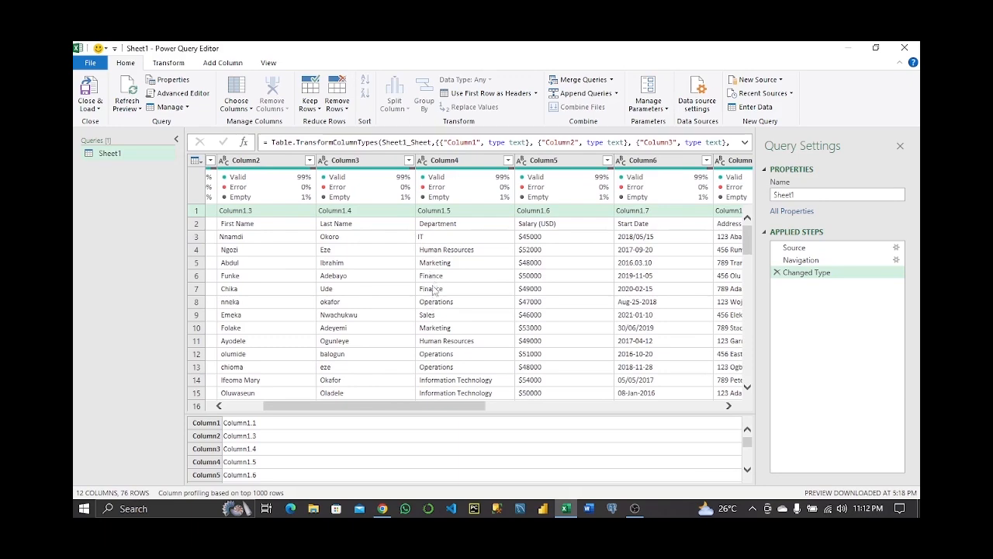
{"action": "scroll", "coordinate": [444, 295], "scroll_direction": "down", "scroll_amount": 1}
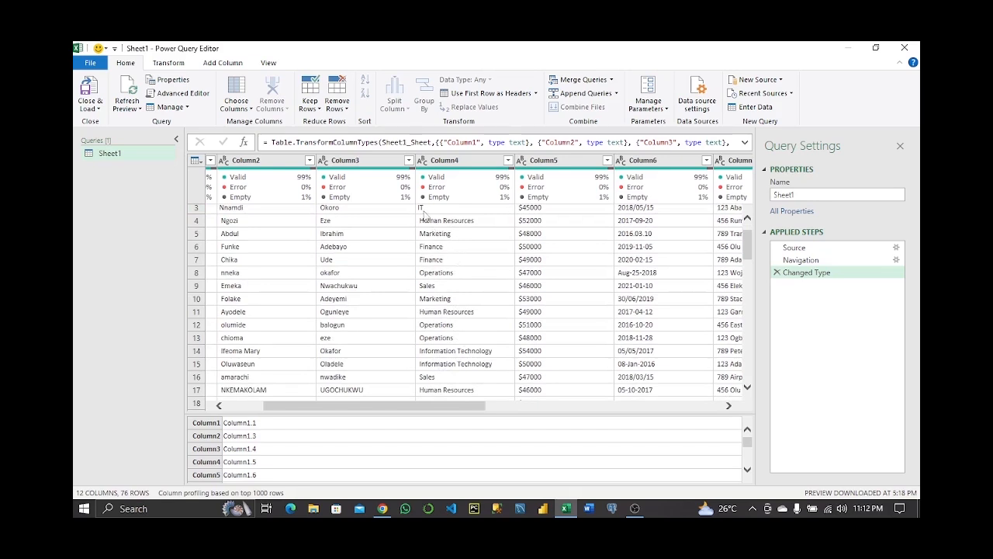
{"action": "scroll", "coordinate": [432, 252], "scroll_direction": "up", "scroll_amount": 1}
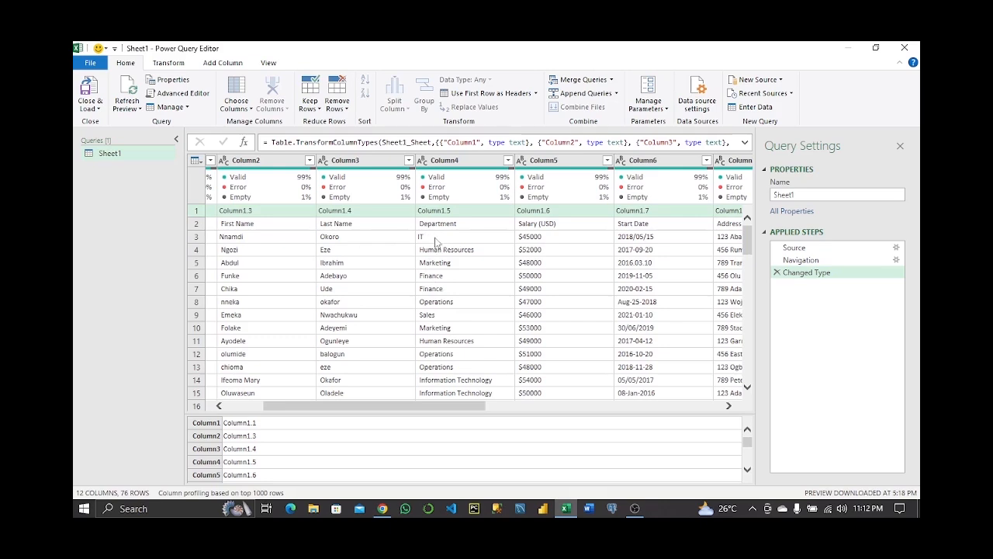
{"action": "scroll", "coordinate": [448, 314], "scroll_direction": "down", "scroll_amount": 1}
{"action": "scroll", "coordinate": [448, 314], "scroll_direction": "down", "scroll_amount": 3}
{"action": "scroll", "coordinate": [448, 314], "scroll_direction": "up", "scroll_amount": 4}
- Examine the start date, address, age, state and gender columns down to the last row for formatting and data issues
{"action": "left_click_drag", "start_coordinate": [474, 406], "coordinate": [535, 411]}
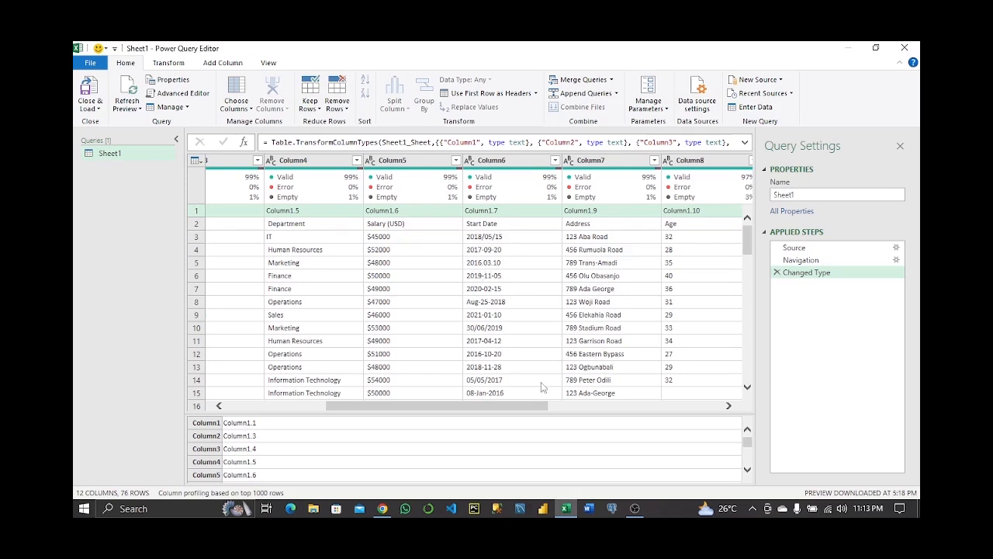
{"action": "left_click_drag", "start_coordinate": [529, 407], "coordinate": [609, 409]}
{"action": "scroll", "coordinate": [576, 323], "scroll_direction": "down", "scroll_amount": 1}
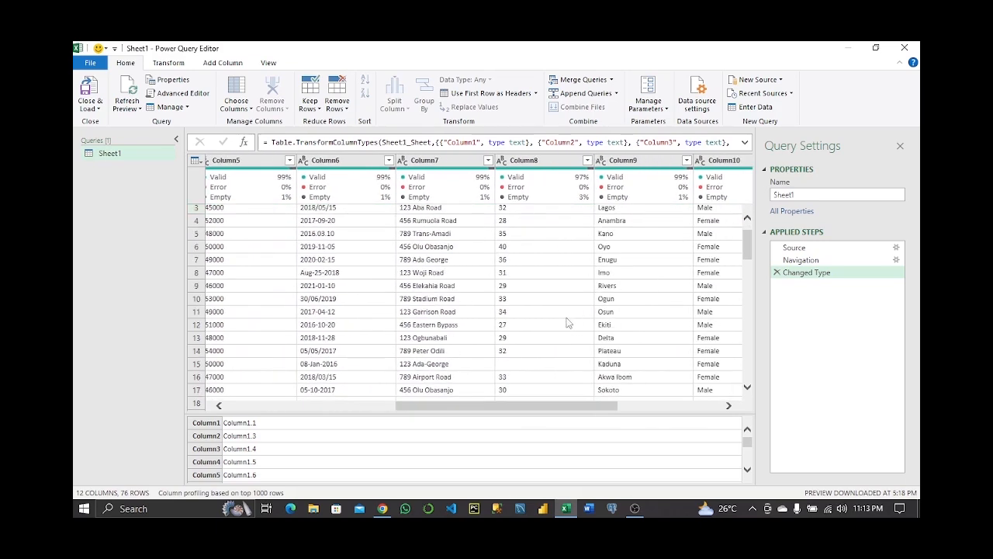
{"action": "scroll", "coordinate": [563, 307], "scroll_direction": "down", "scroll_amount": 1}
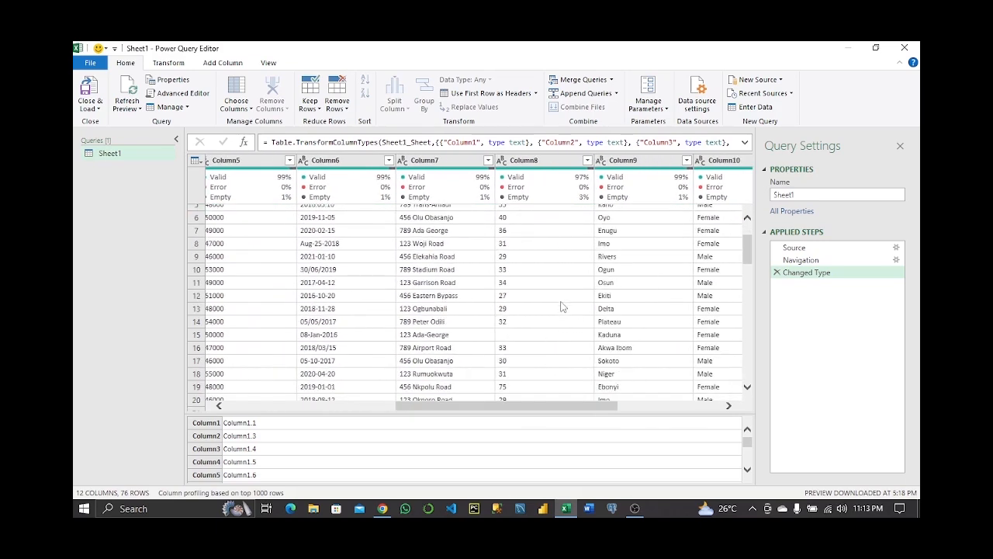
{"action": "scroll", "coordinate": [563, 305], "scroll_direction": "down", "scroll_amount": 2}
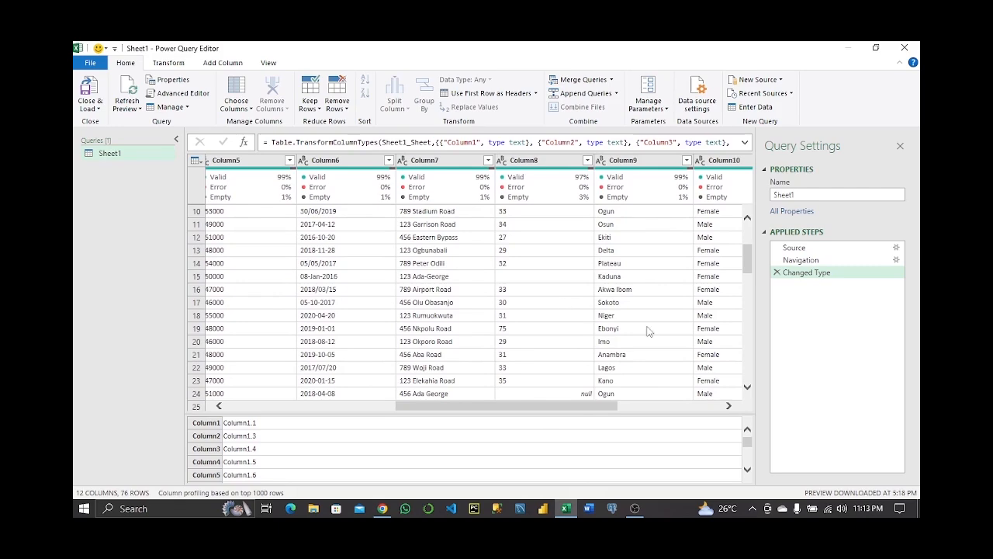
{"action": "scroll", "coordinate": [644, 329], "scroll_direction": "down", "scroll_amount": 2}
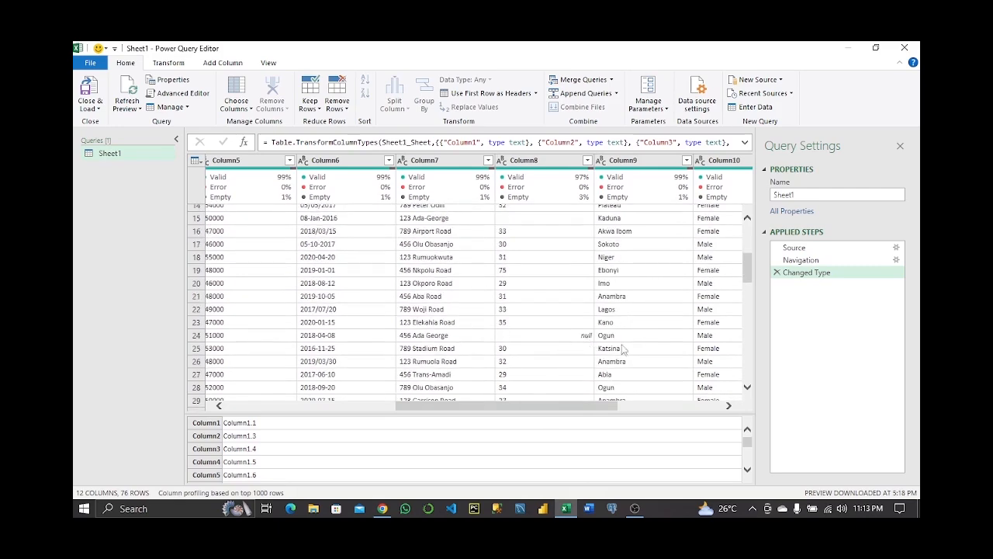
{"action": "scroll", "coordinate": [644, 332], "scroll_direction": "down", "scroll_amount": 15}
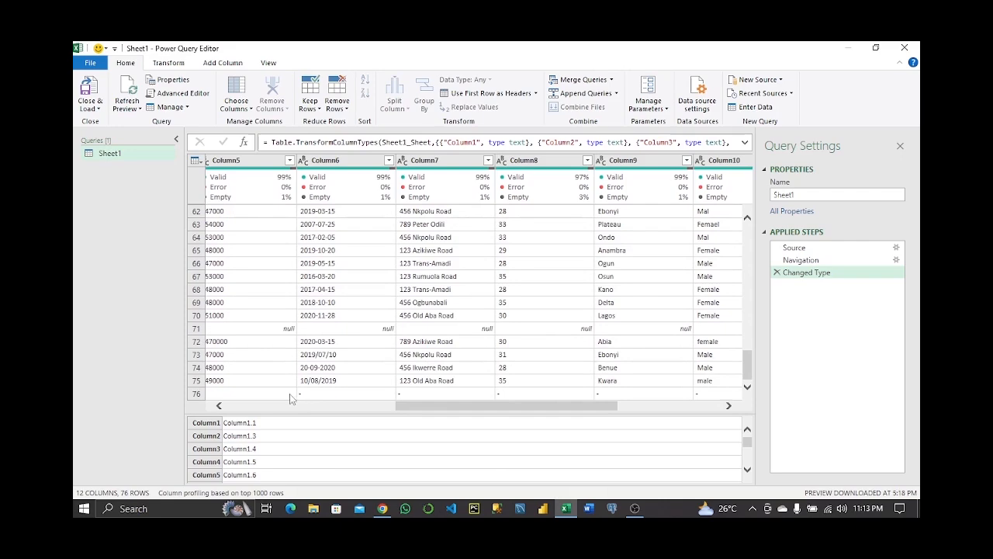
{"action": "scroll", "coordinate": [526, 389], "scroll_direction": "up", "scroll_amount": 2}
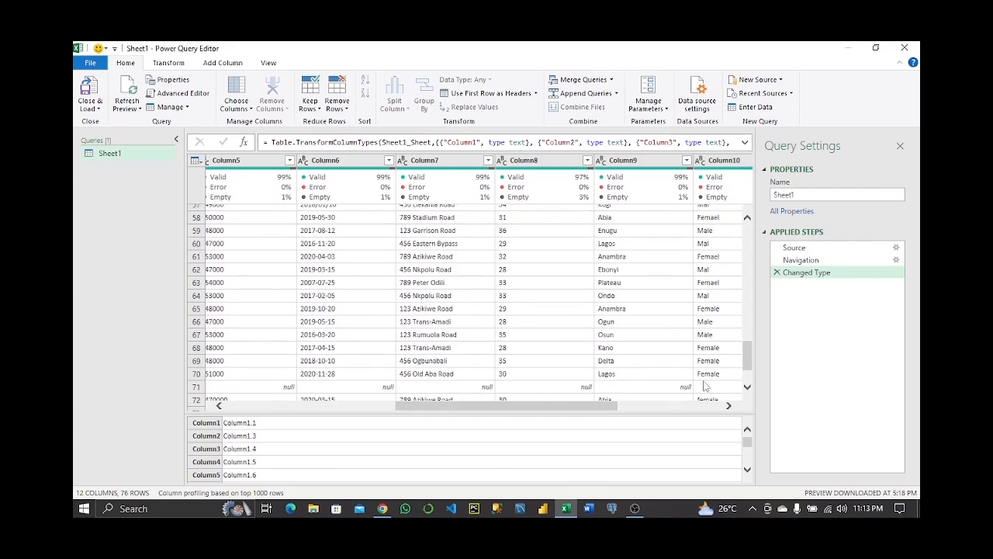
{"action": "scroll", "coordinate": [543, 334], "scroll_direction": "up", "scroll_amount": 1}
{"action": "scroll", "coordinate": [543, 332], "scroll_direction": "up", "scroll_amount": 5}
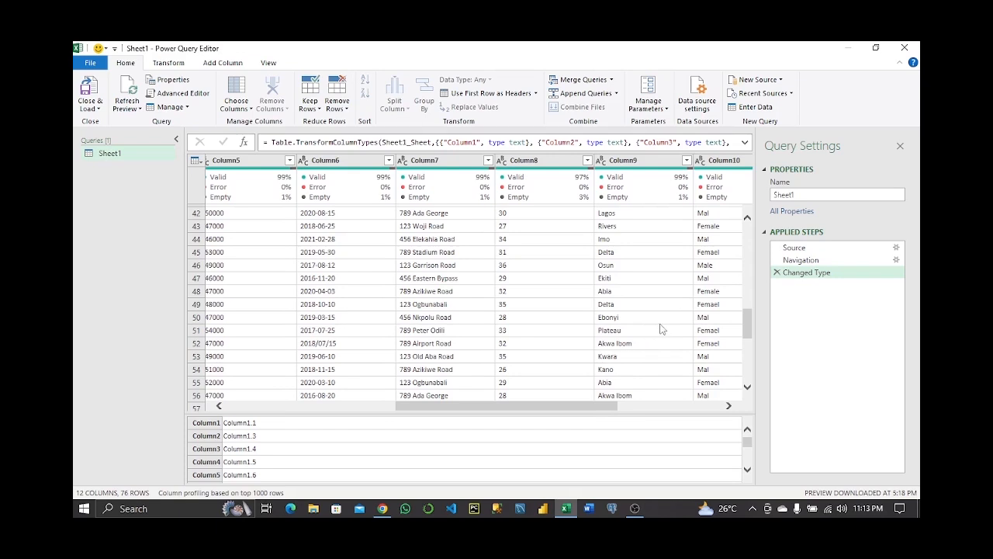
{"action": "scroll", "coordinate": [662, 329], "scroll_direction": "up", "scroll_amount": 2}
{"action": "scroll", "coordinate": [661, 329], "scroll_direction": "up", "scroll_amount": 4}
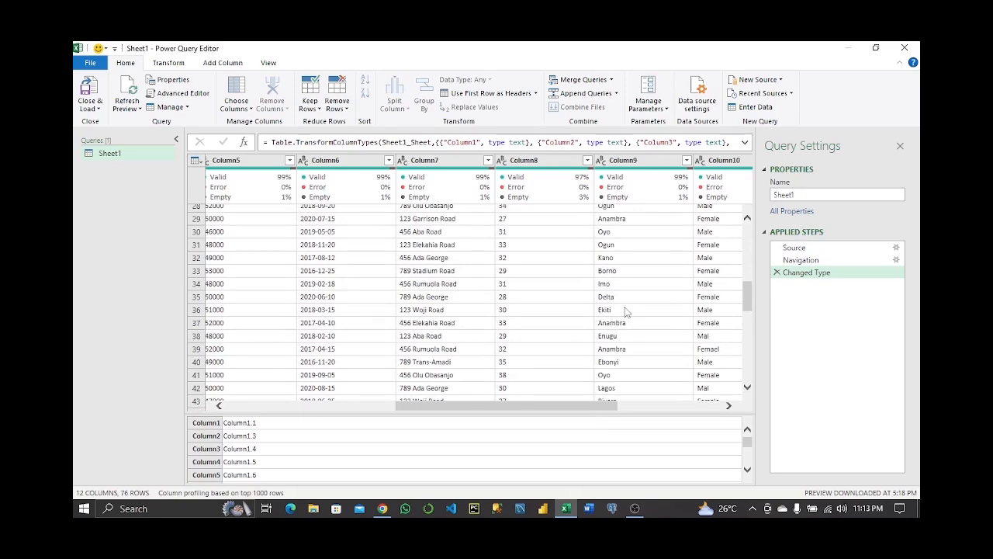
{"action": "left_click_drag", "start_coordinate": [538, 407], "coordinate": [326, 436]}
{"action": "scroll", "coordinate": [234, 273], "scroll_direction": "up", "scroll_amount": 10}
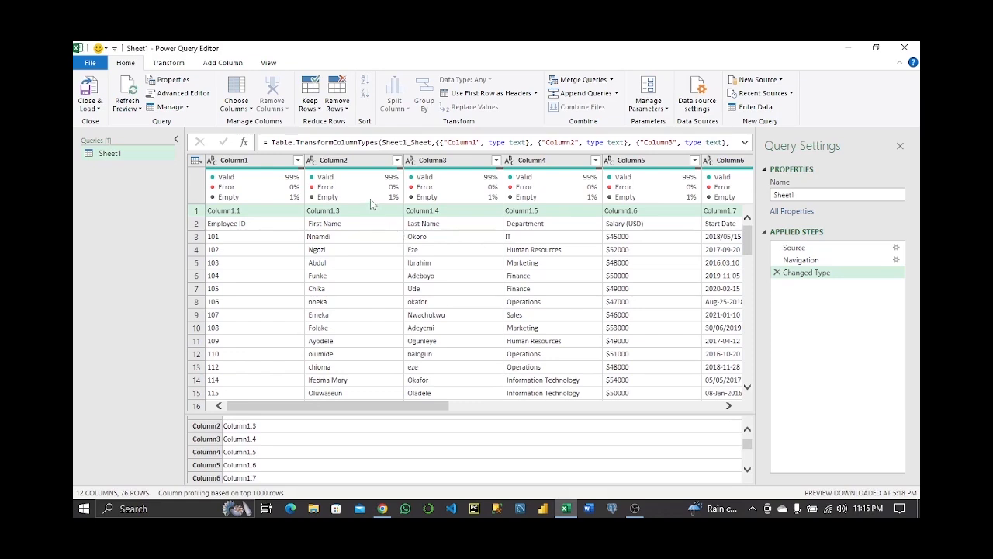
- Count the rows of the table and delete the row-count step from the query's applied steps
{"action": "mouse_move", "coordinate": [309, 194]}
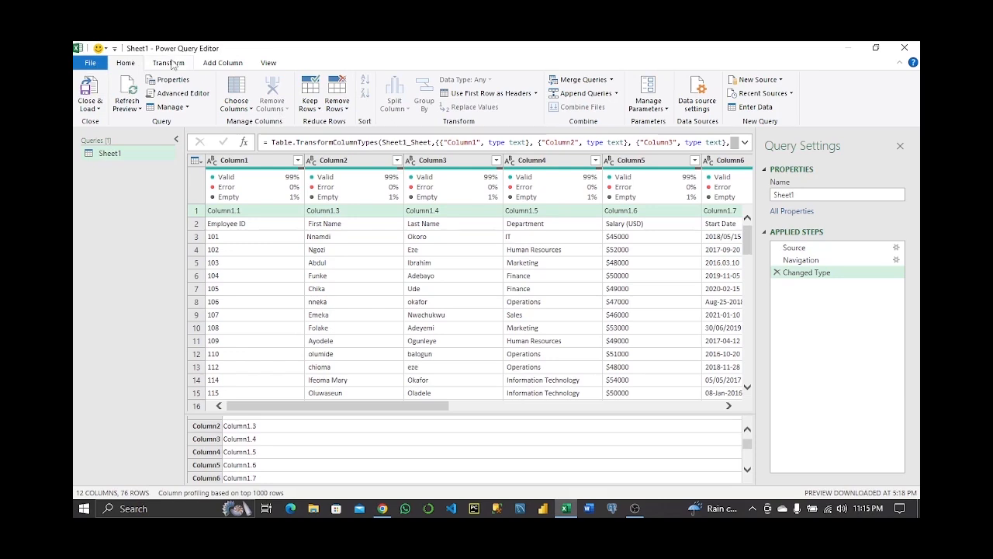
{"action": "left_click", "coordinate": [171, 63]}
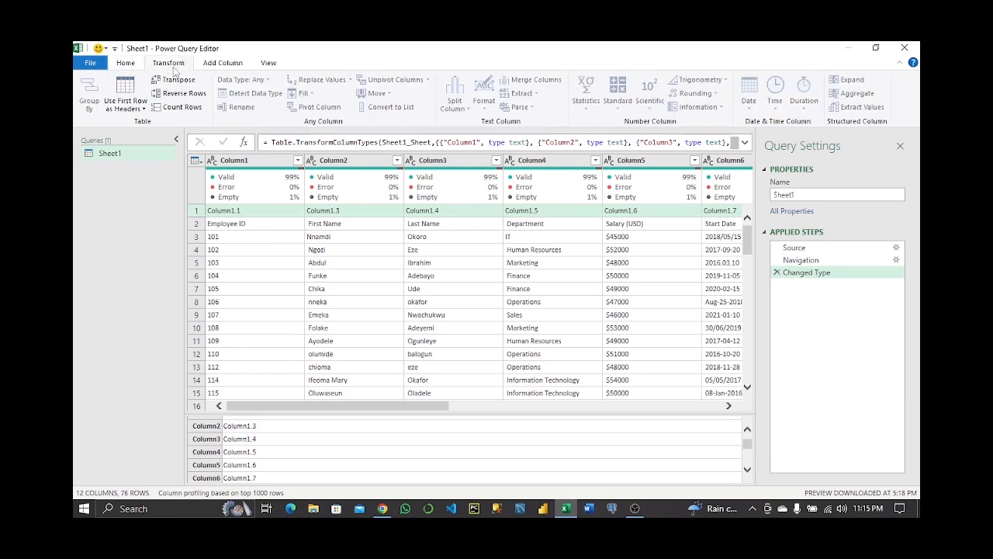
{"action": "left_click", "coordinate": [185, 112]}
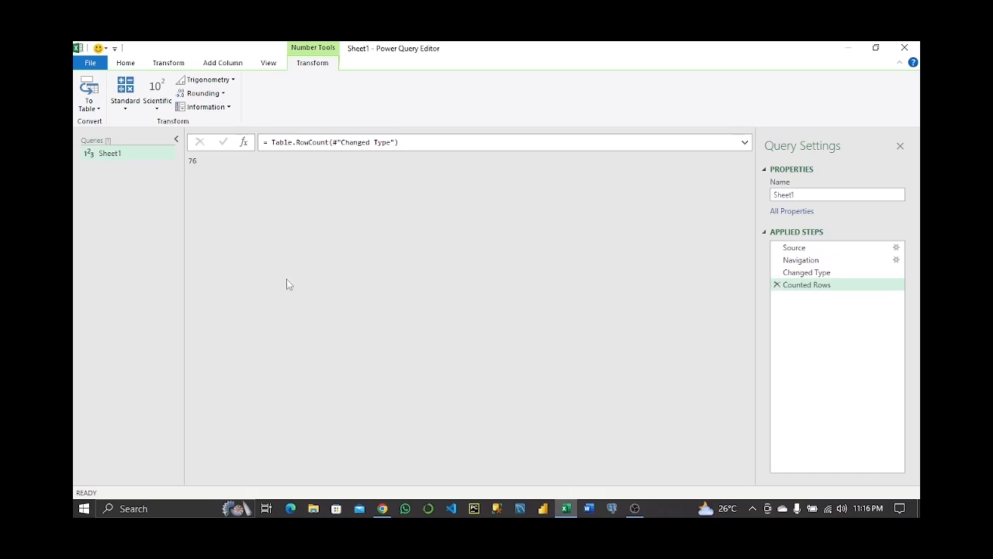
{"action": "left_click", "coordinate": [777, 285]}
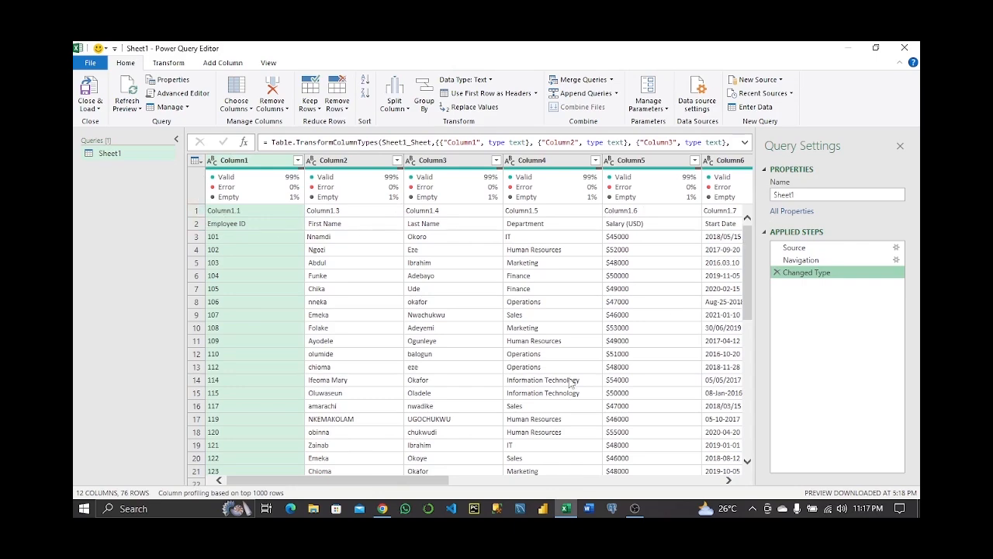
- Remove 1 row from the top of the table and promote the resulting first row to column headers
{"action": "left_click_drag", "start_coordinate": [416, 480], "coordinate": [347, 483]}
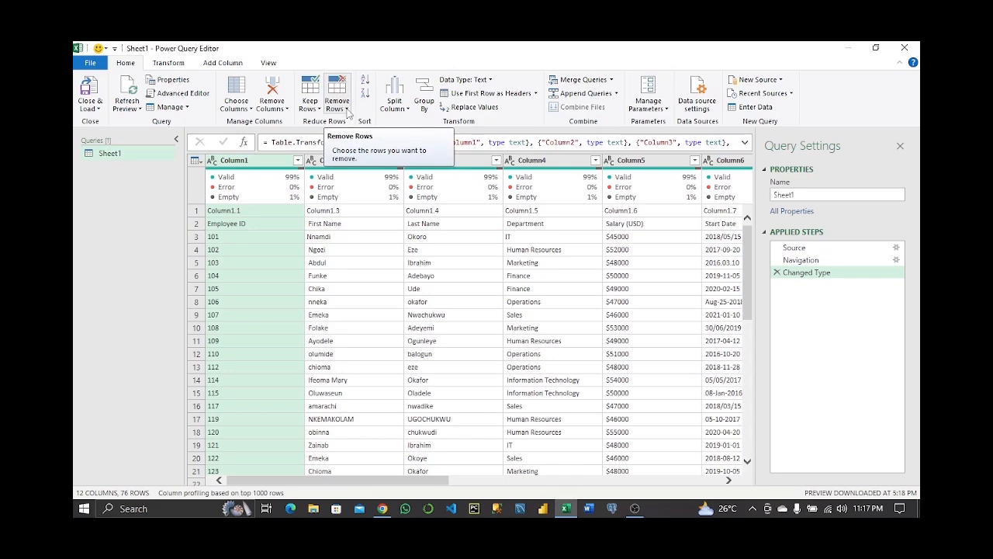
{"action": "left_click", "coordinate": [348, 113]}
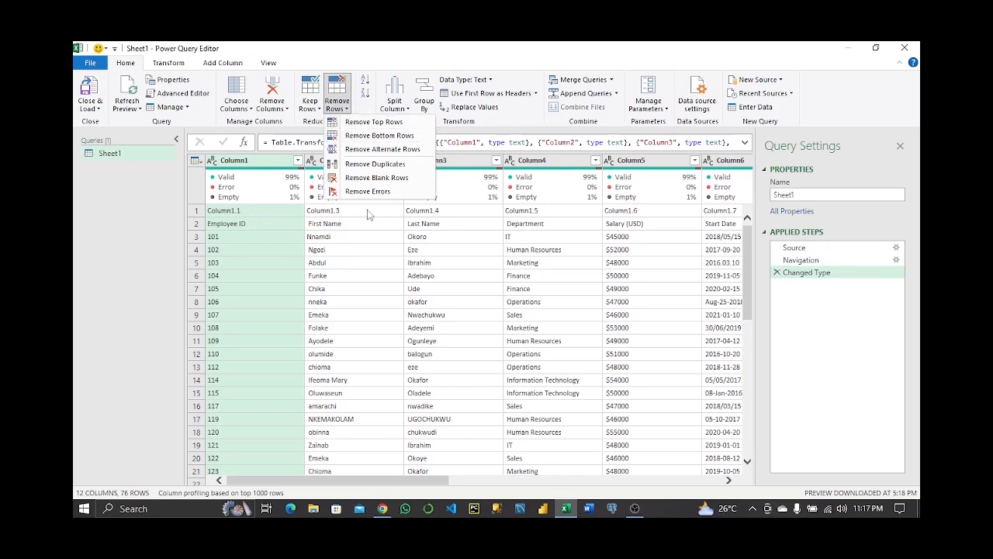
{"action": "left_click", "coordinate": [370, 124]}
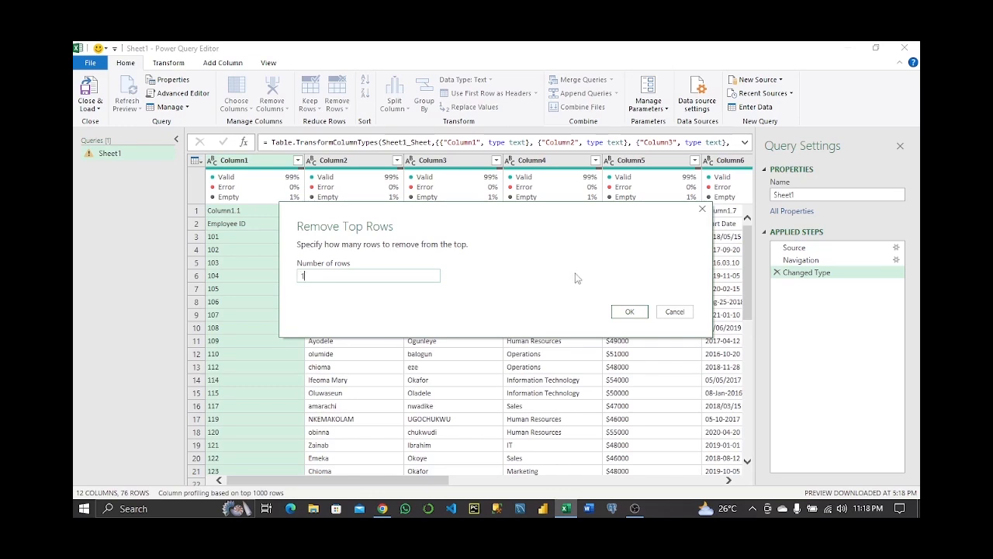
{"action": "left_click", "coordinate": [628, 312]}
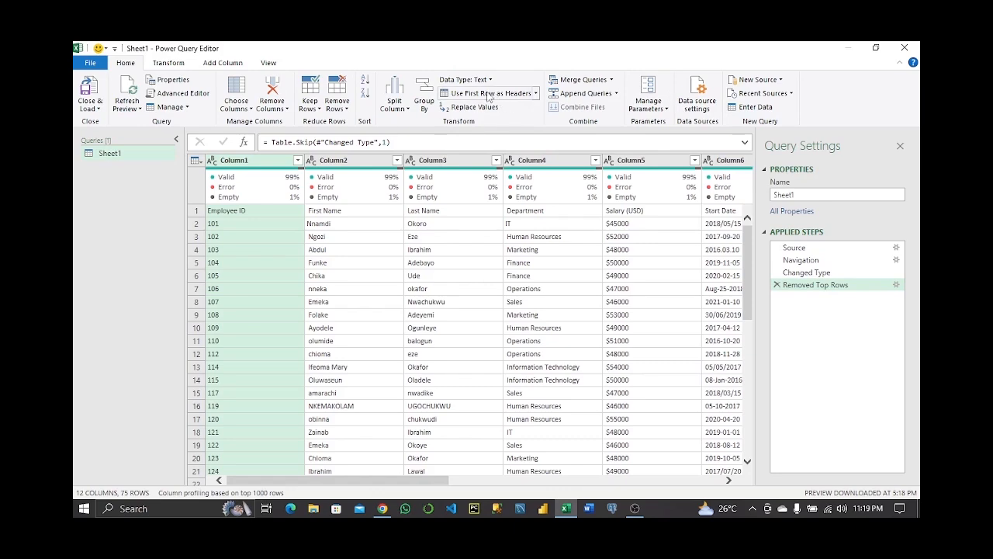
{"action": "left_click", "coordinate": [538, 94]}
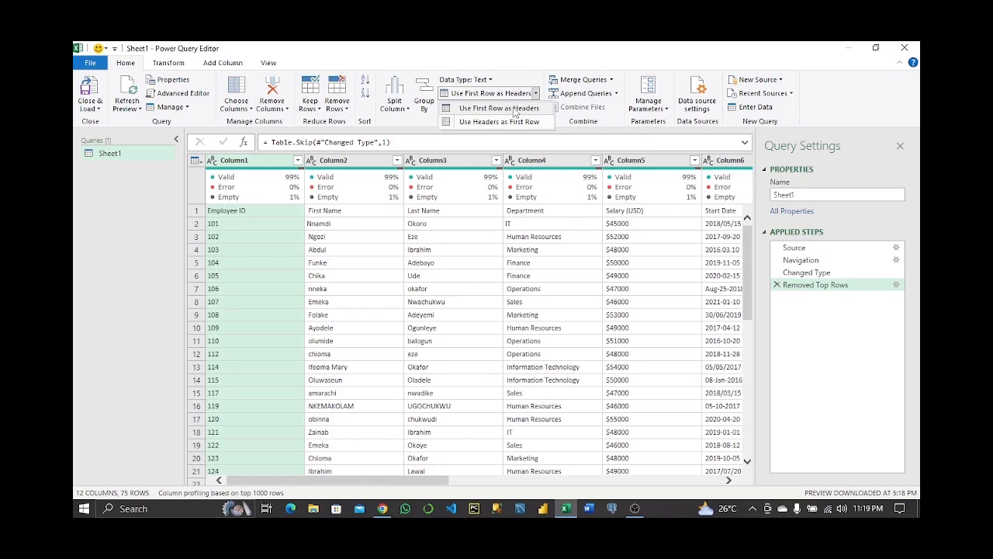
{"action": "left_click", "coordinate": [499, 108]}
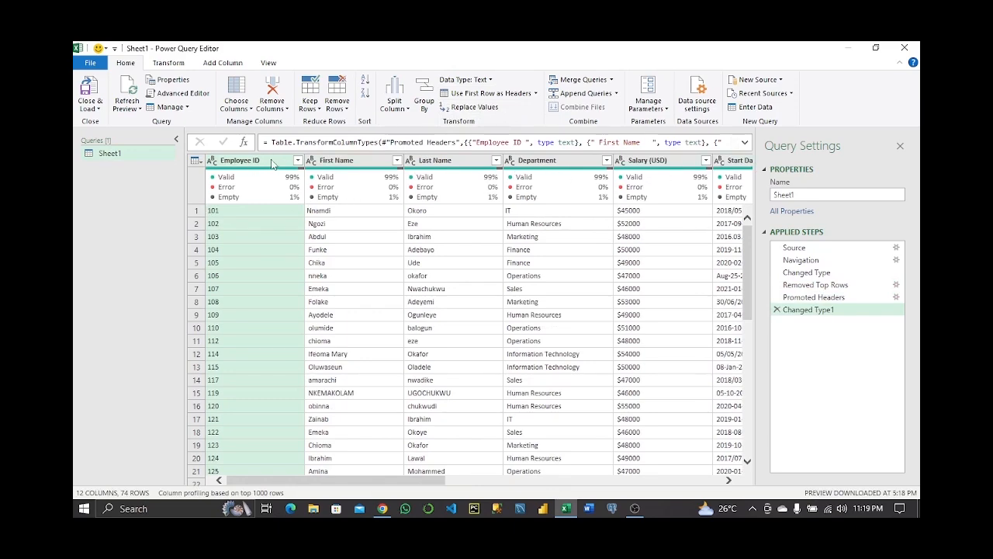
- Examine the rows through the end of the table and the filter values of the Employee ID column
{"action": "scroll", "coordinate": [343, 277], "scroll_direction": "down", "scroll_amount": 10}
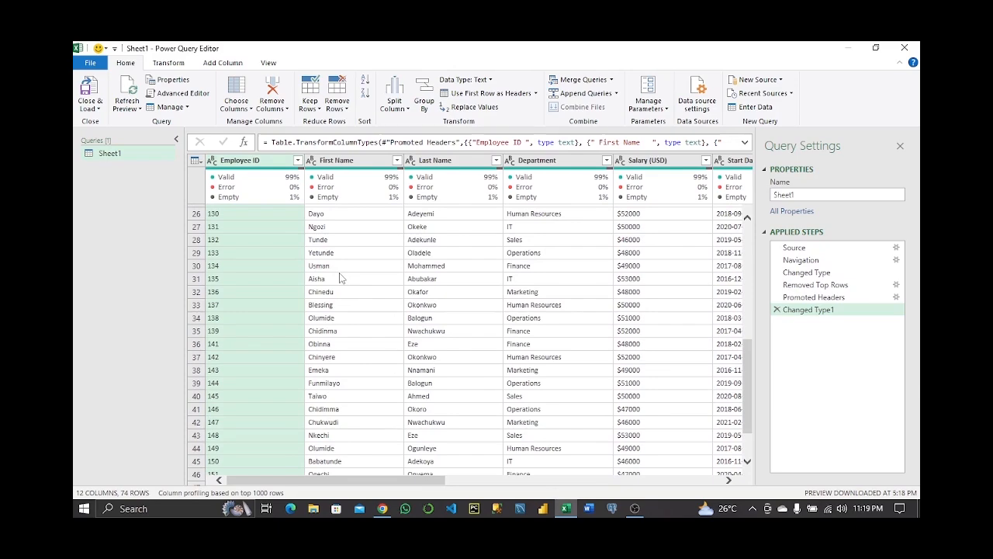
{"action": "scroll", "coordinate": [544, 336], "scroll_direction": "down", "scroll_amount": 7}
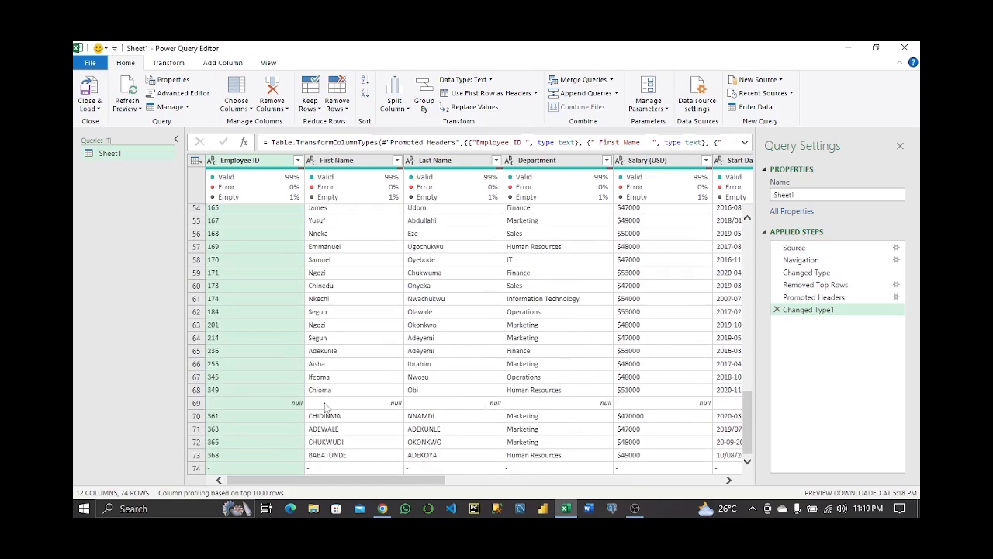
{"action": "scroll", "coordinate": [664, 342], "scroll_direction": "up", "scroll_amount": 3}
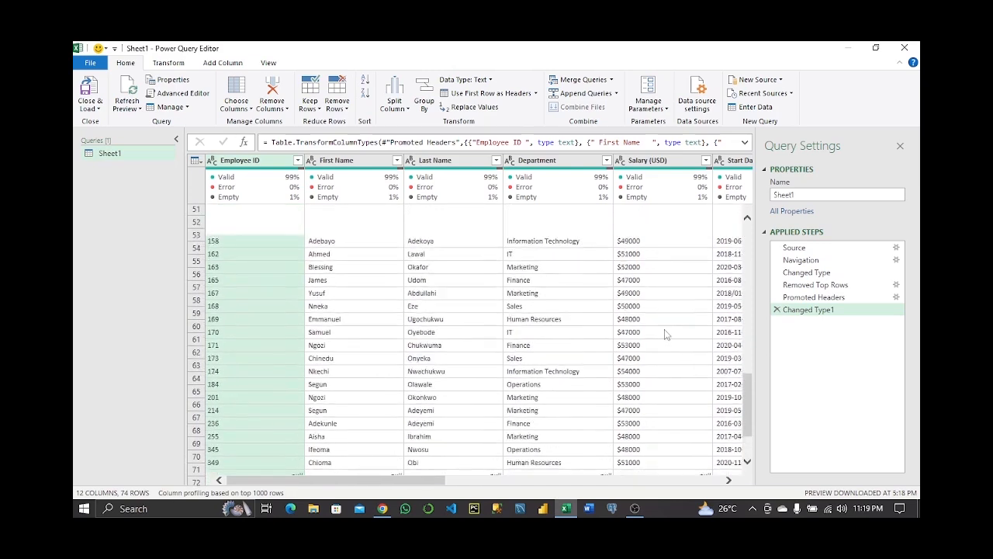
{"action": "scroll", "coordinate": [664, 323], "scroll_direction": "up", "scroll_amount": 11}
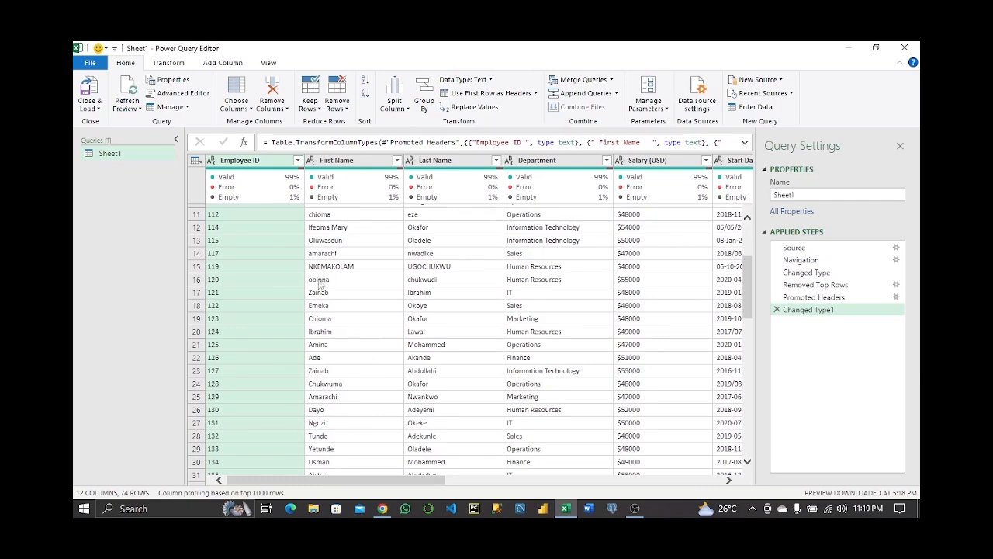
{"action": "left_click", "coordinate": [297, 161]}
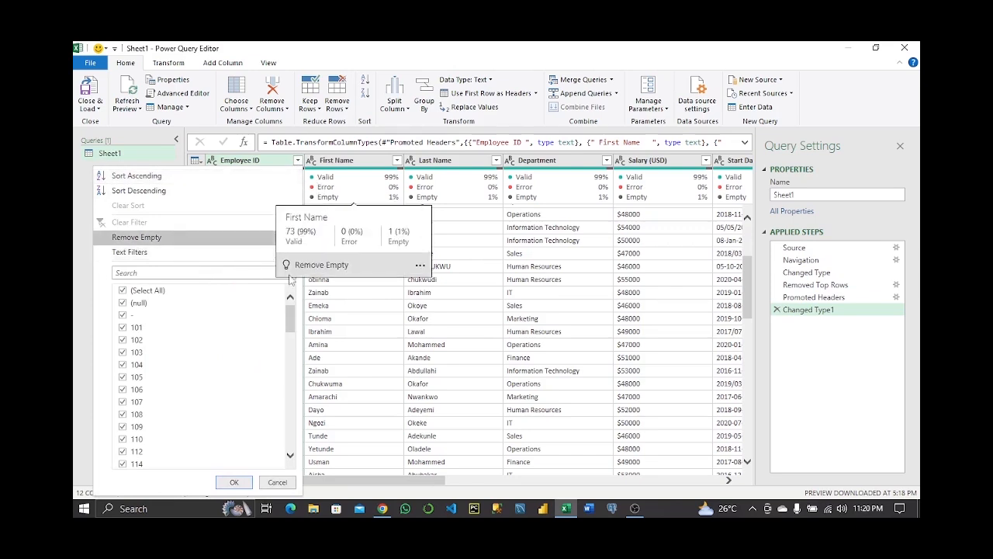
{"action": "left_click", "coordinate": [385, 358]}
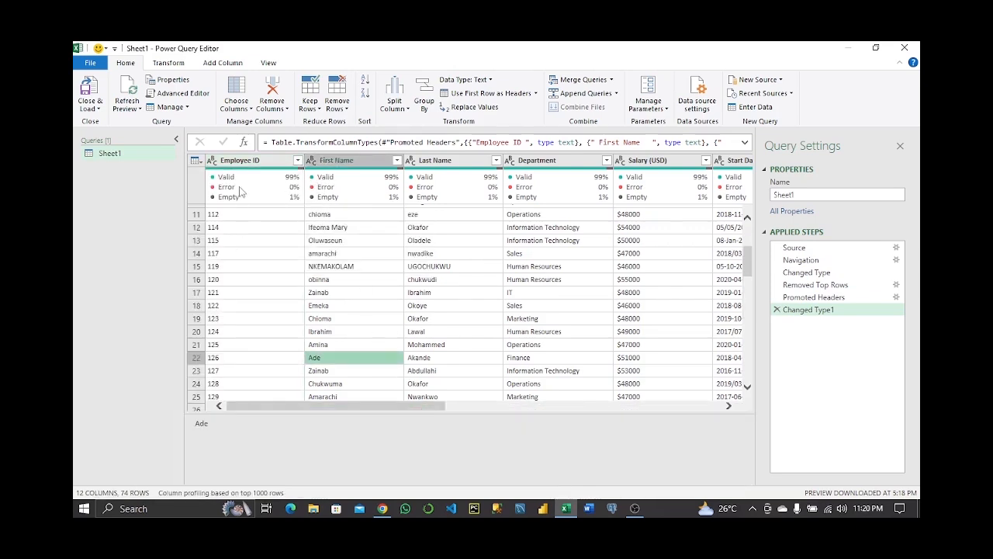
- Filter the Employee ID column to exclude the null and "-" values, and check the remaining rows
{"action": "mouse_move", "coordinate": [257, 169]}
{"action": "left_click", "coordinate": [298, 160]}
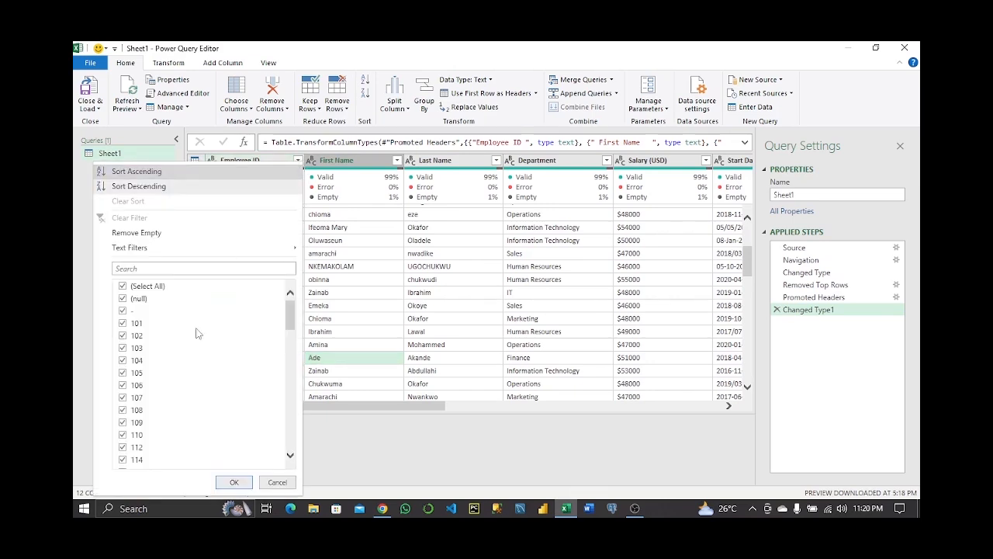
{"action": "scroll", "coordinate": [206, 346], "scroll_direction": "down", "scroll_amount": 1}
{"action": "scroll", "coordinate": [206, 346], "scroll_direction": "up", "scroll_amount": 1}
{"action": "scroll", "coordinate": [200, 351], "scroll_direction": "down", "scroll_amount": 1}
{"action": "scroll", "coordinate": [194, 355], "scroll_direction": "up", "scroll_amount": 2}
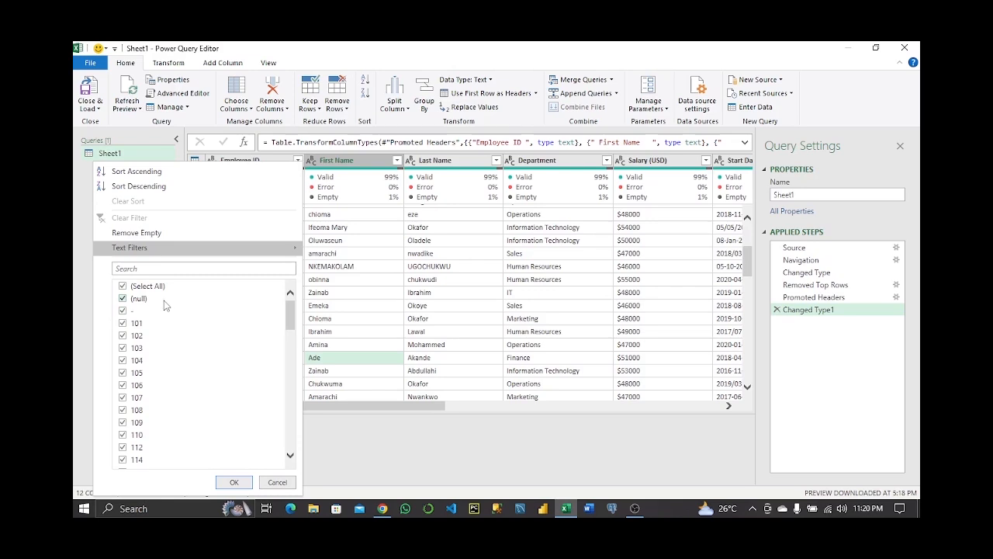
{"action": "left_click", "coordinate": [123, 298]}
{"action": "left_click", "coordinate": [122, 310]}
{"action": "left_click", "coordinate": [236, 482]}
{"action": "scroll", "coordinate": [348, 299], "scroll_direction": "down", "scroll_amount": 10}
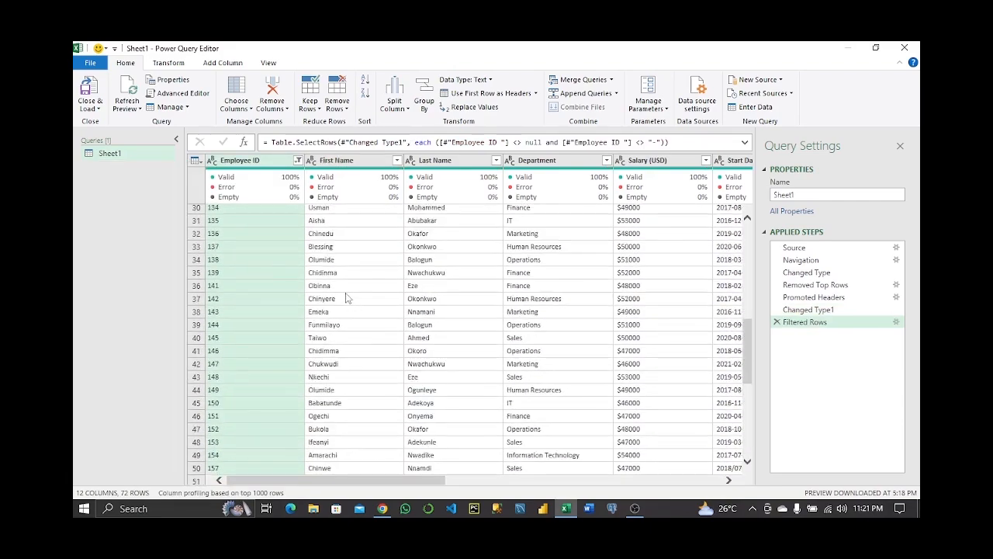
{"action": "scroll", "coordinate": [348, 300], "scroll_direction": "up", "scroll_amount": 5}
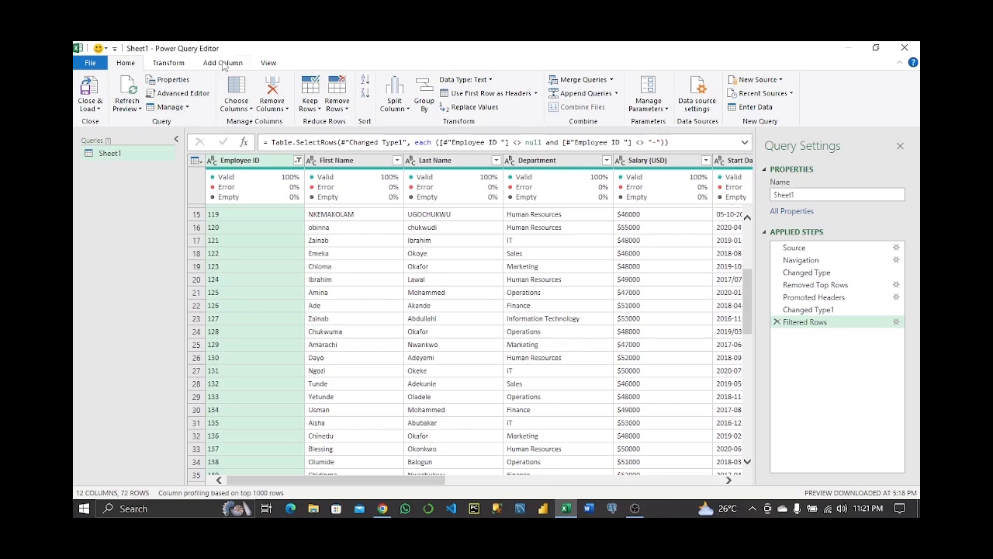
- Add an index column that starts from 1 to the table
{"action": "left_click", "coordinate": [223, 63]}
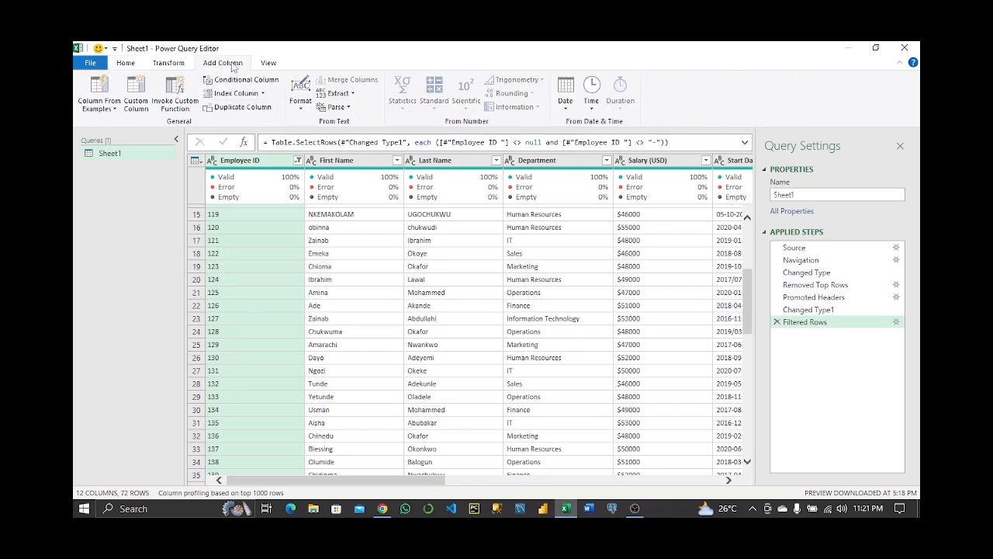
{"action": "left_click", "coordinate": [264, 94]}
{"action": "left_click", "coordinate": [242, 122]}
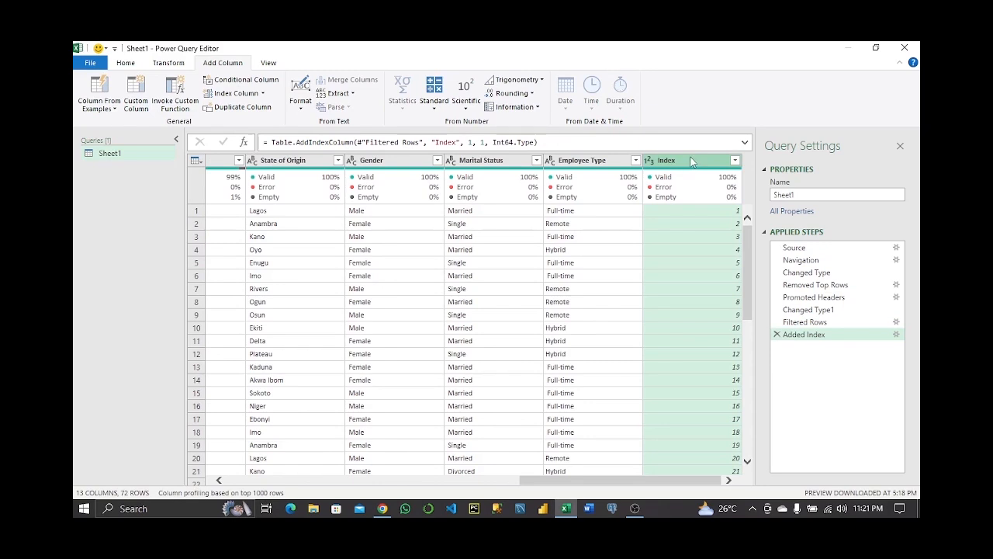
- Move the Index column to the beginning of the table and set its data type to Text
{"action": "right_click", "coordinate": [691, 160]}
{"action": "mouse_move", "coordinate": [722, 421]}
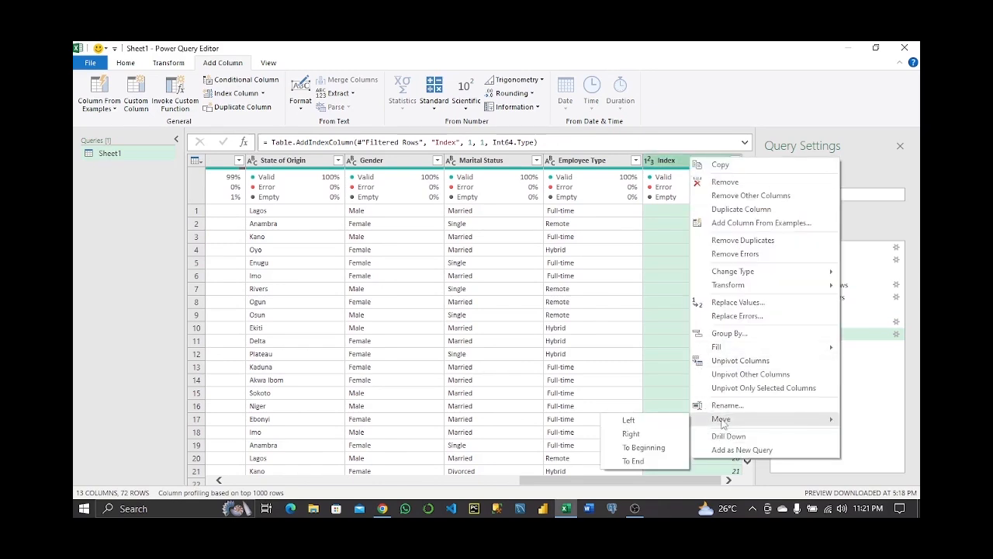
{"action": "left_click", "coordinate": [650, 447]}
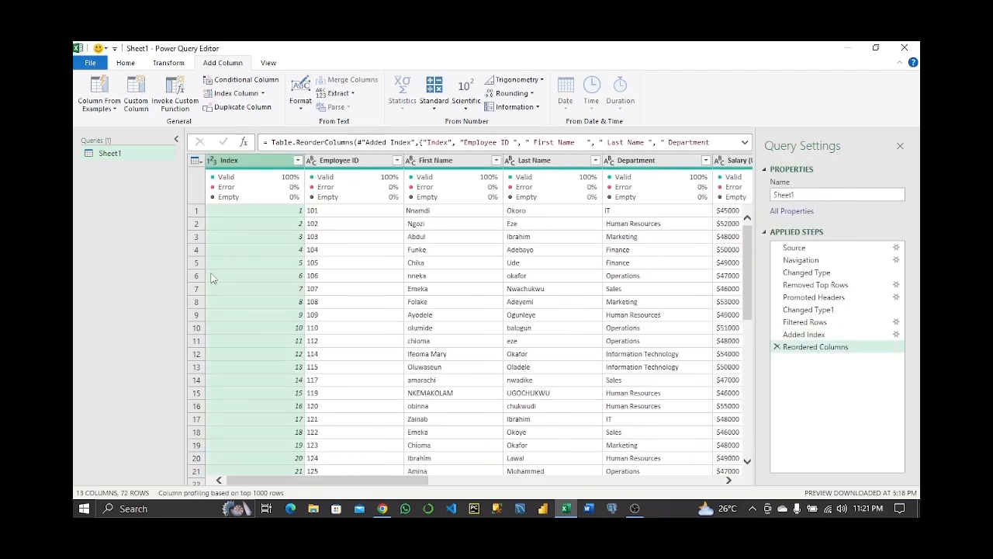
{"action": "left_click", "coordinate": [214, 165]}
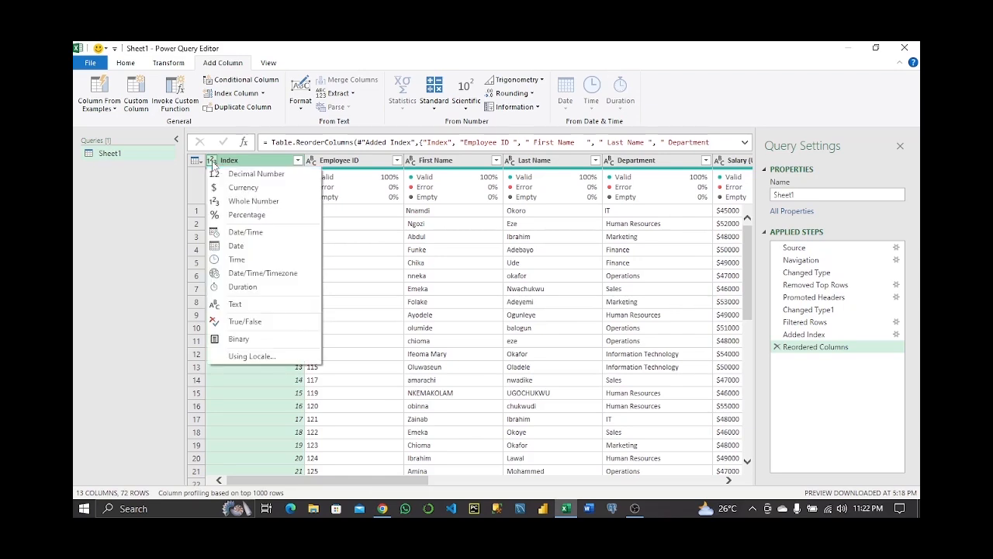
{"action": "left_click", "coordinate": [236, 304]}
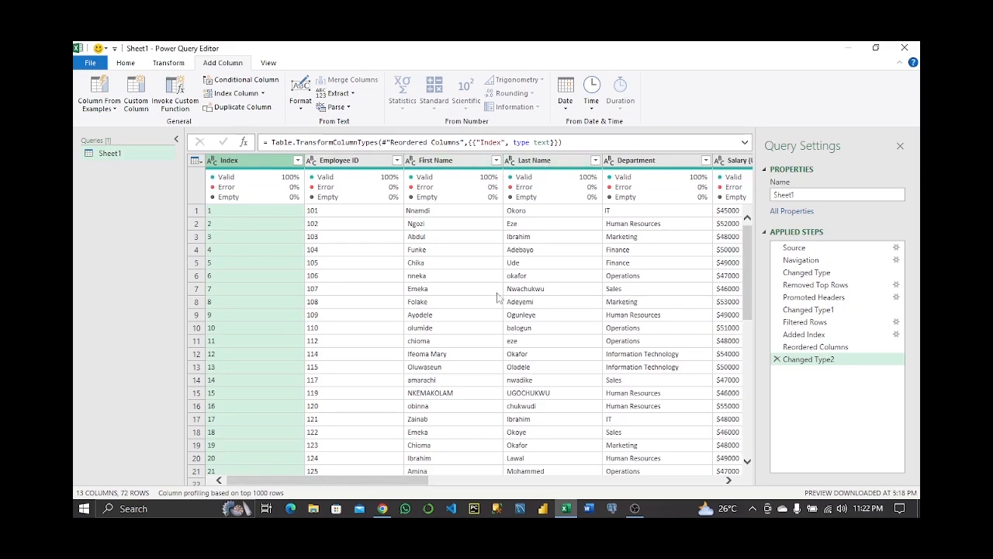
- Split the Salary (USD) column at each occurrence of the custom delimiter "$" and remove the empty Salary (USD) .1 column
{"action": "left_click_drag", "start_coordinate": [408, 481], "coordinate": [482, 483]}
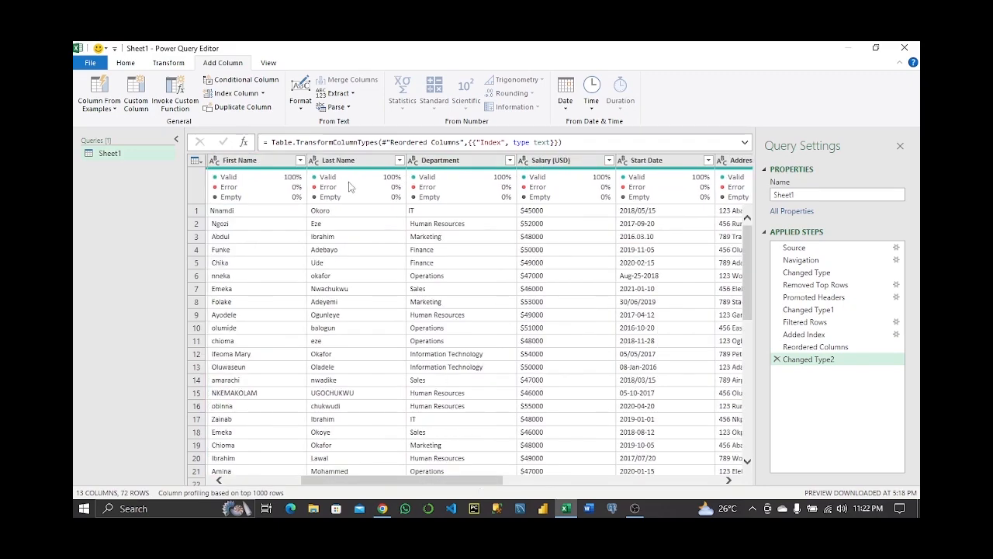
{"action": "mouse_move", "coordinate": [350, 185]}
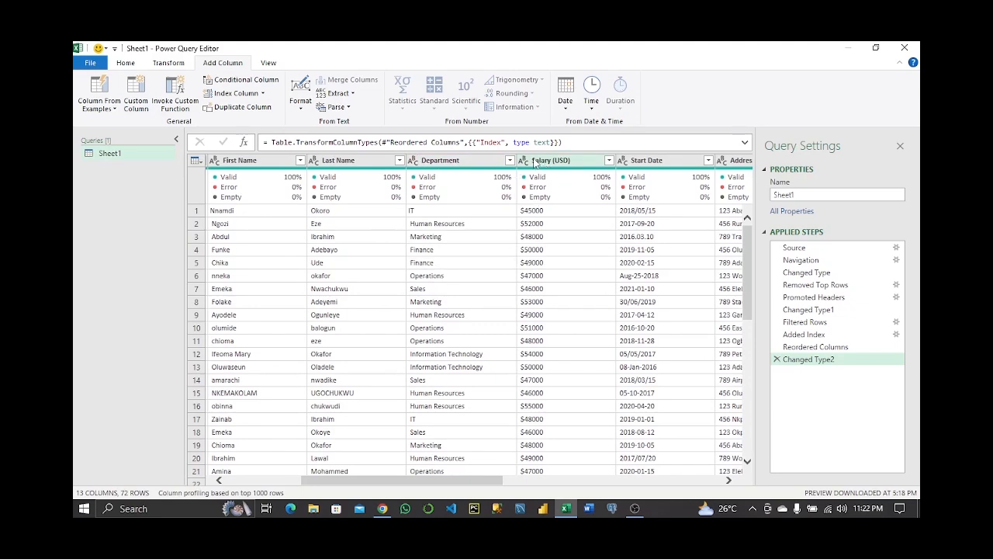
{"action": "mouse_move", "coordinate": [569, 191]}
{"action": "mouse_move", "coordinate": [632, 177]}
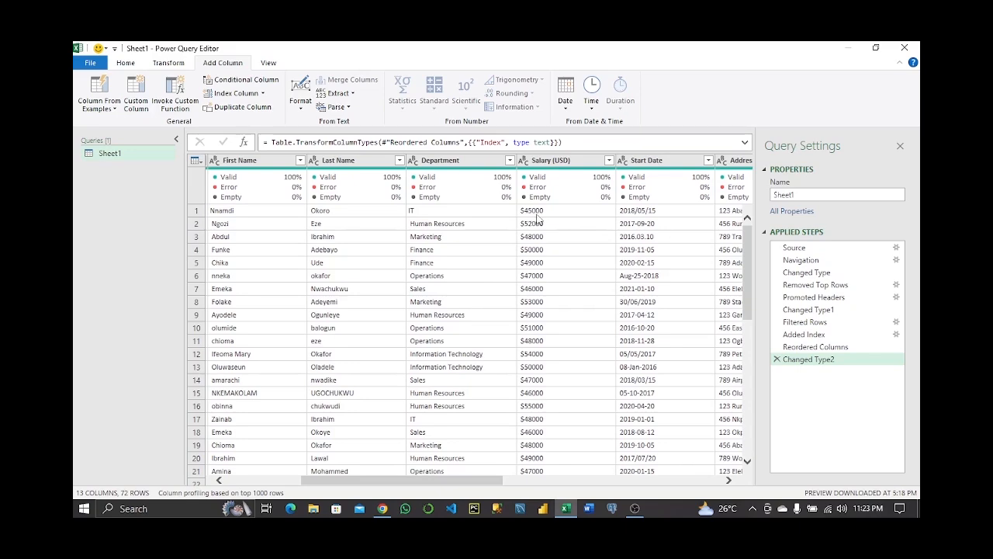
{"action": "left_click", "coordinate": [545, 161]}
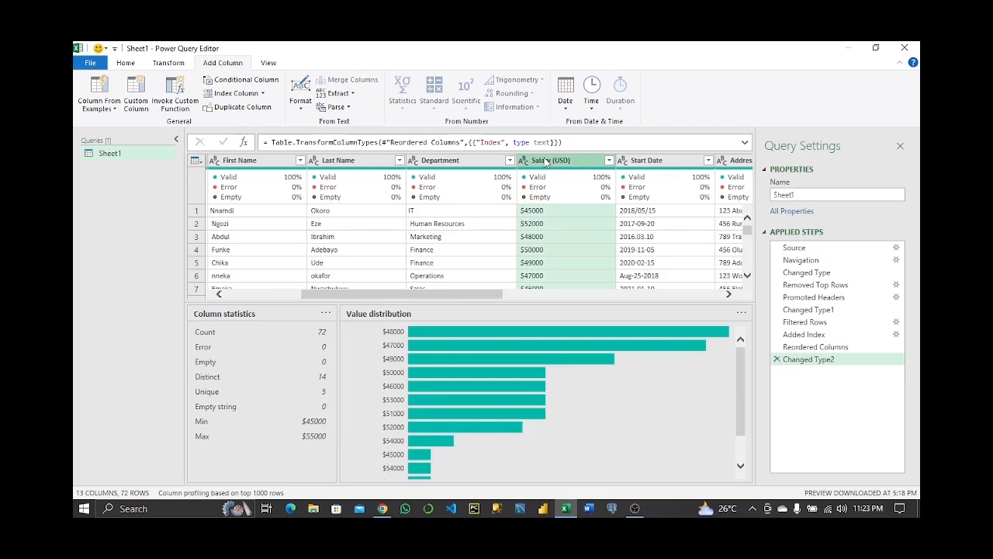
{"action": "left_click", "coordinate": [133, 66]}
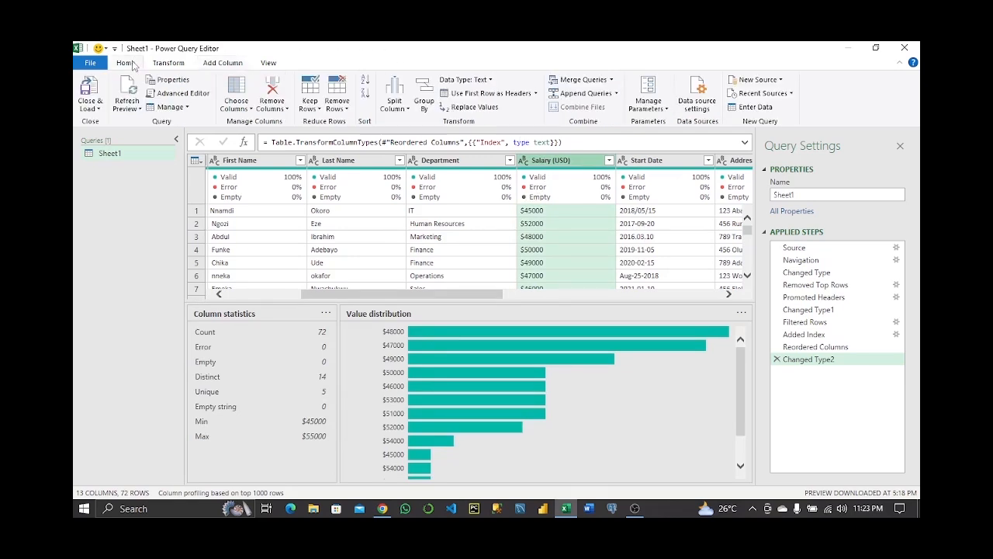
{"action": "left_click", "coordinate": [409, 113]}
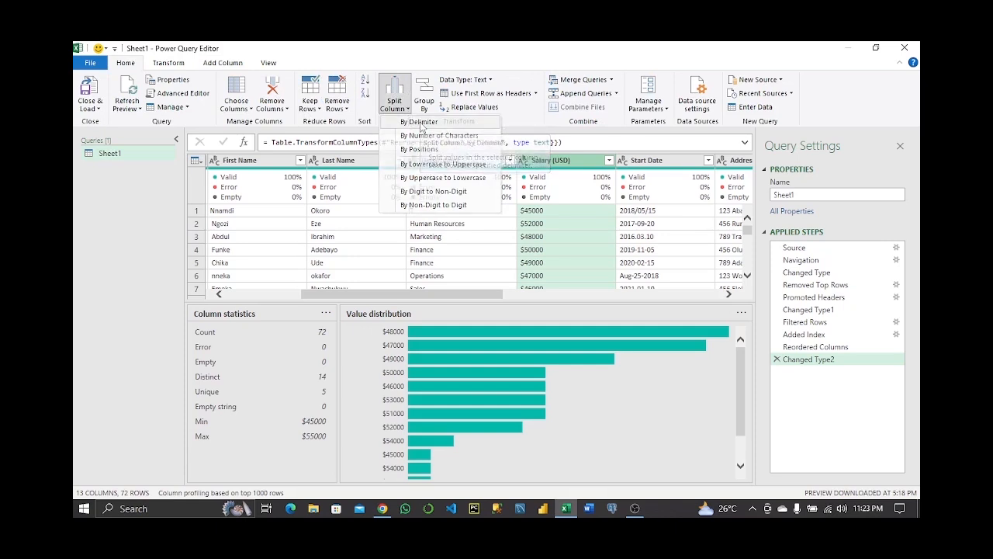
{"action": "left_click", "coordinate": [420, 124]}
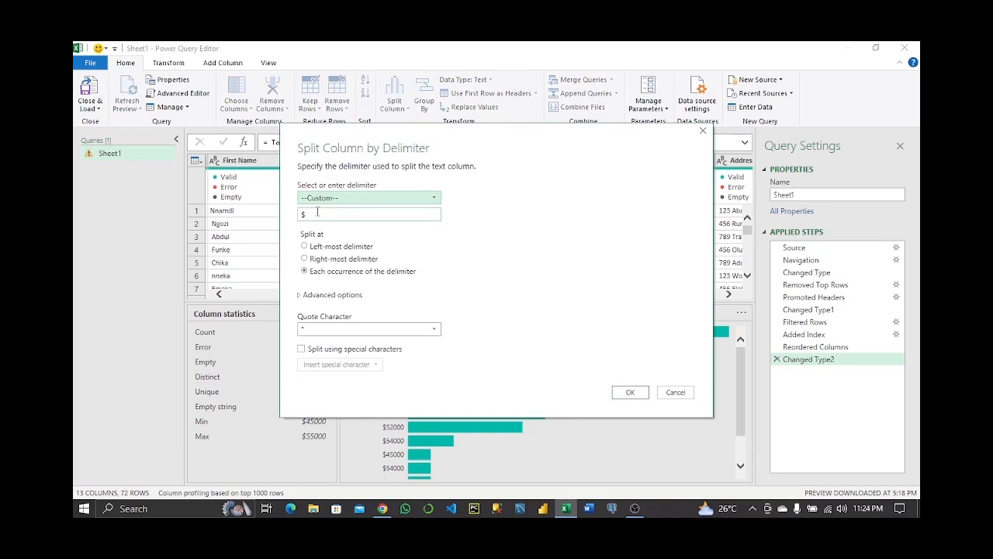
{"action": "left_click", "coordinate": [625, 394]}
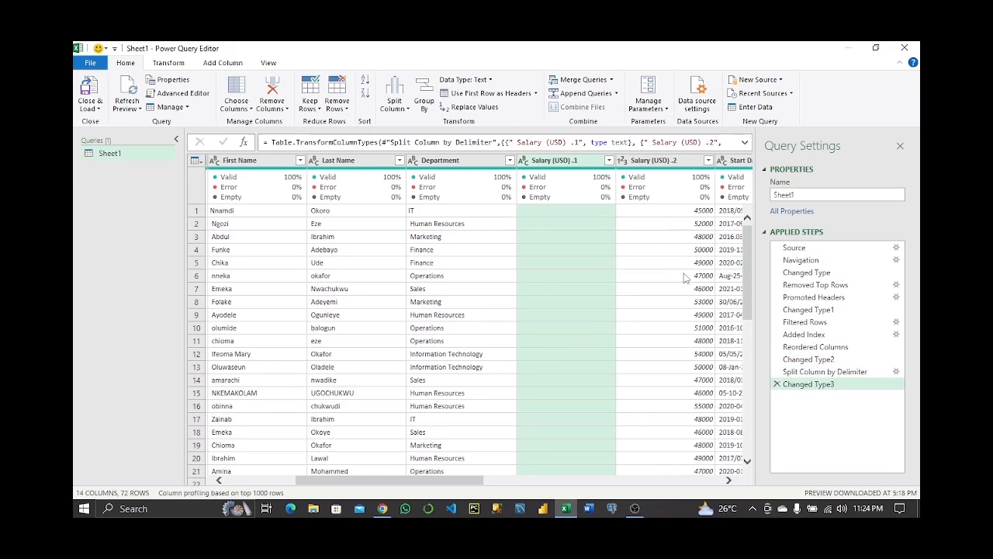
{"action": "right_click", "coordinate": [554, 162]}
{"action": "left_click", "coordinate": [582, 183]}
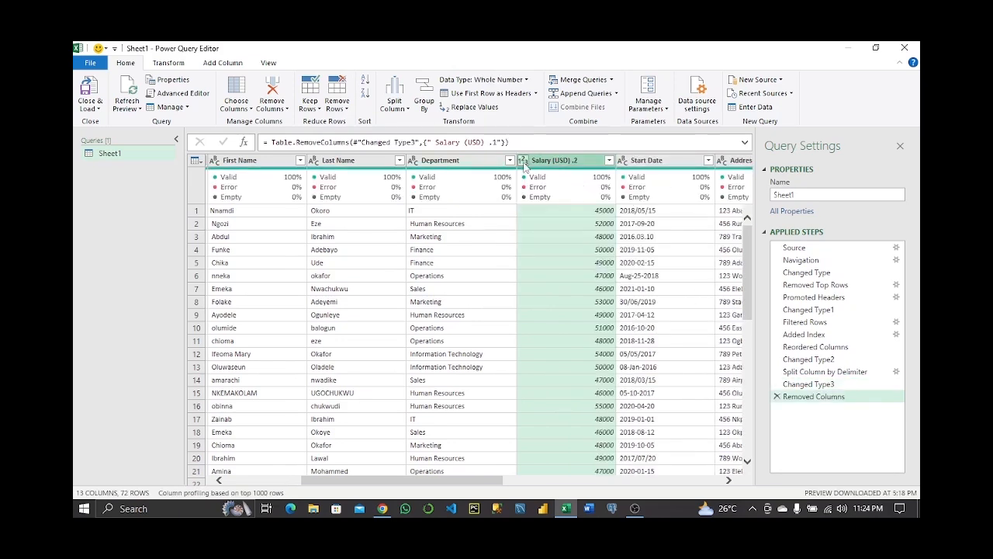
- Set the data type of the Salary (USD) .2 column to Currency and of the Start Date column to Date
{"action": "left_click", "coordinate": [524, 161]}
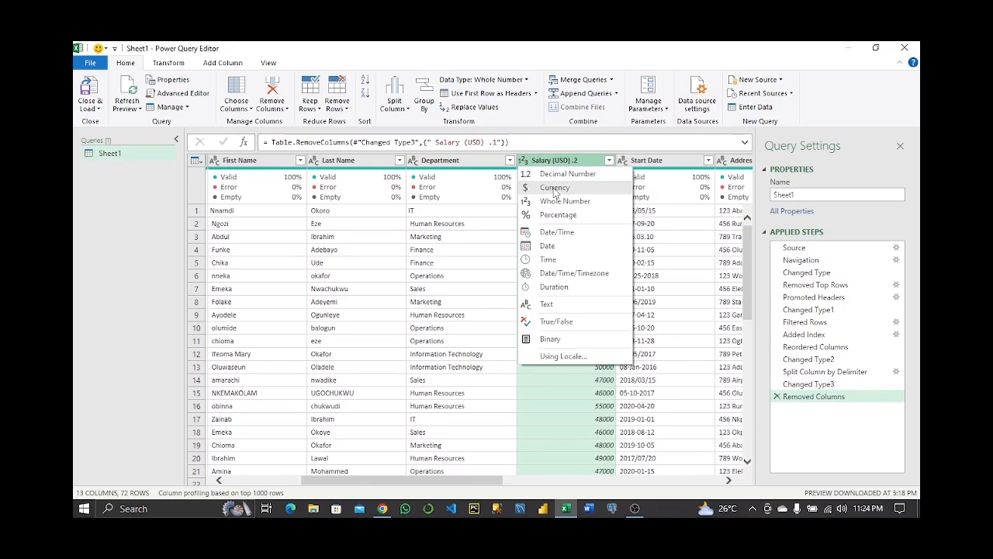
{"action": "left_click", "coordinate": [554, 188]}
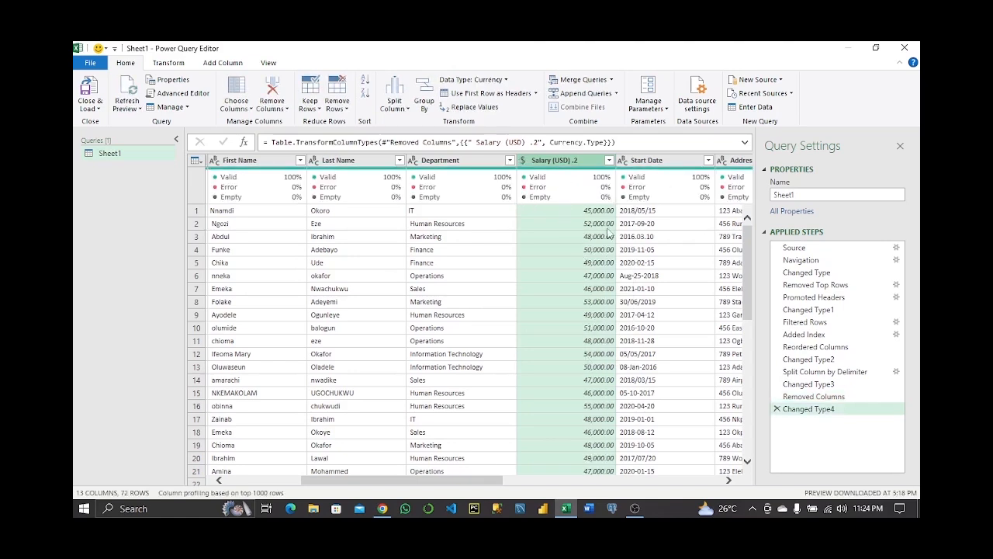
{"action": "left_click", "coordinate": [625, 163]}
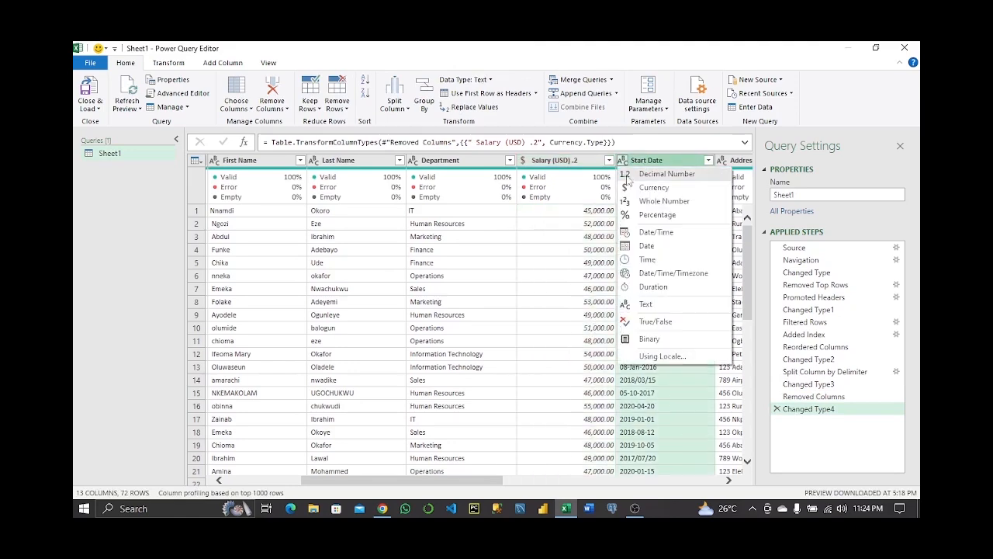
{"action": "left_click", "coordinate": [646, 246]}
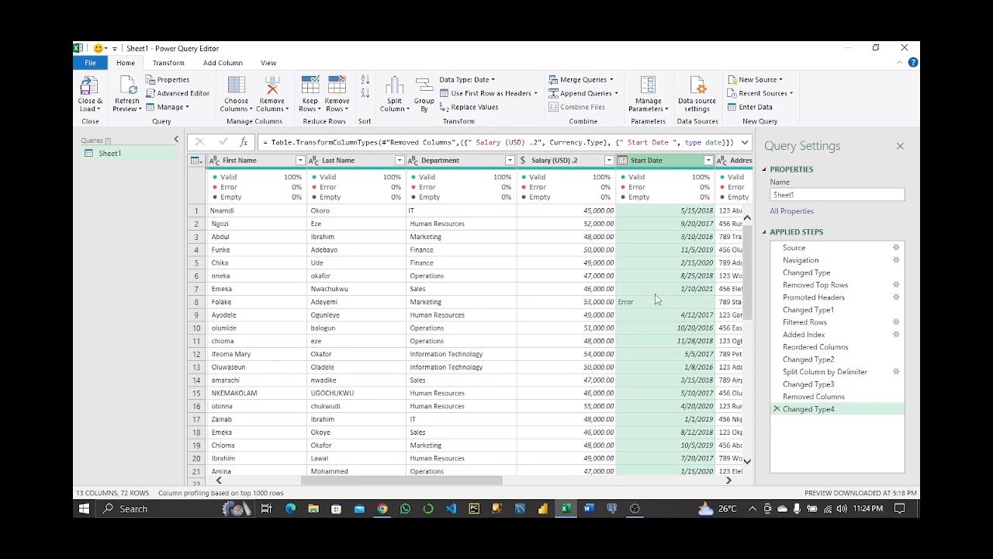
- Set the current workbook's regional locale to English (United Kingdom) in the query options
{"action": "left_click", "coordinate": [88, 64]}
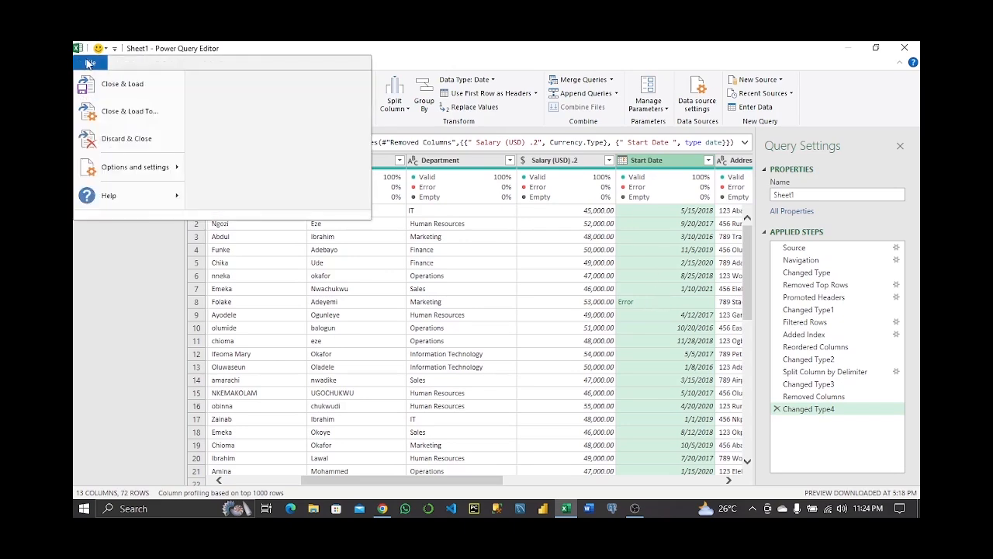
{"action": "mouse_move", "coordinate": [99, 166]}
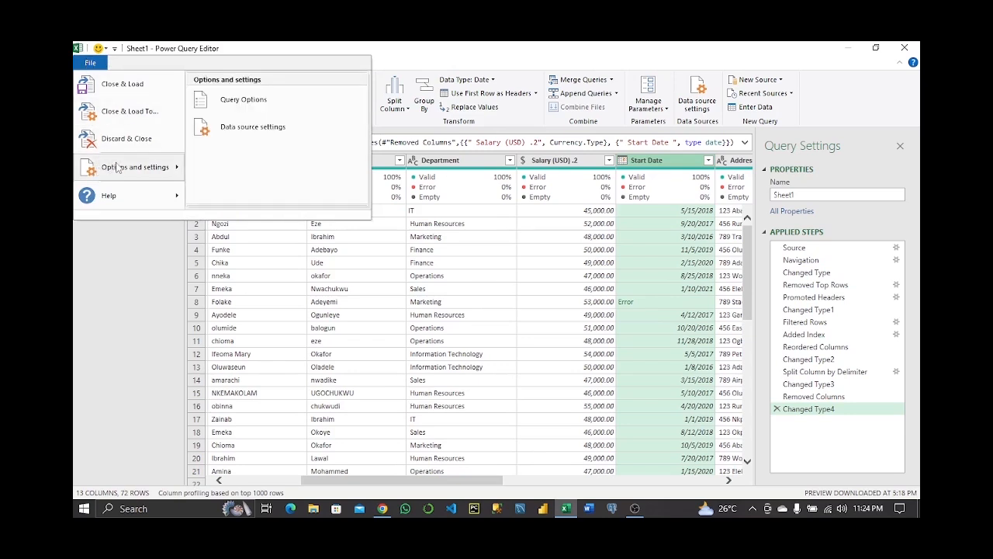
{"action": "left_click", "coordinate": [247, 106]}
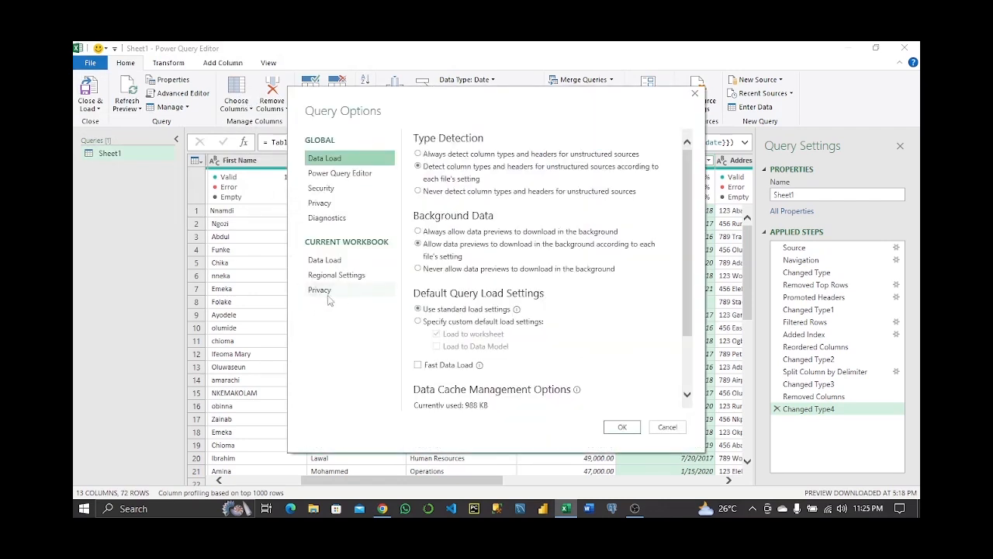
{"action": "left_click", "coordinate": [350, 281]}
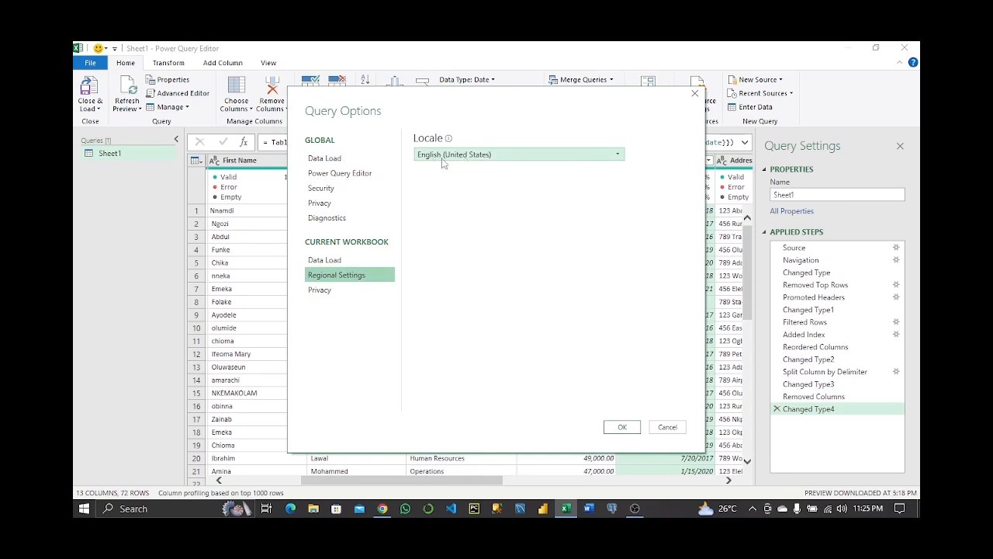
{"action": "left_click", "coordinate": [618, 157]}
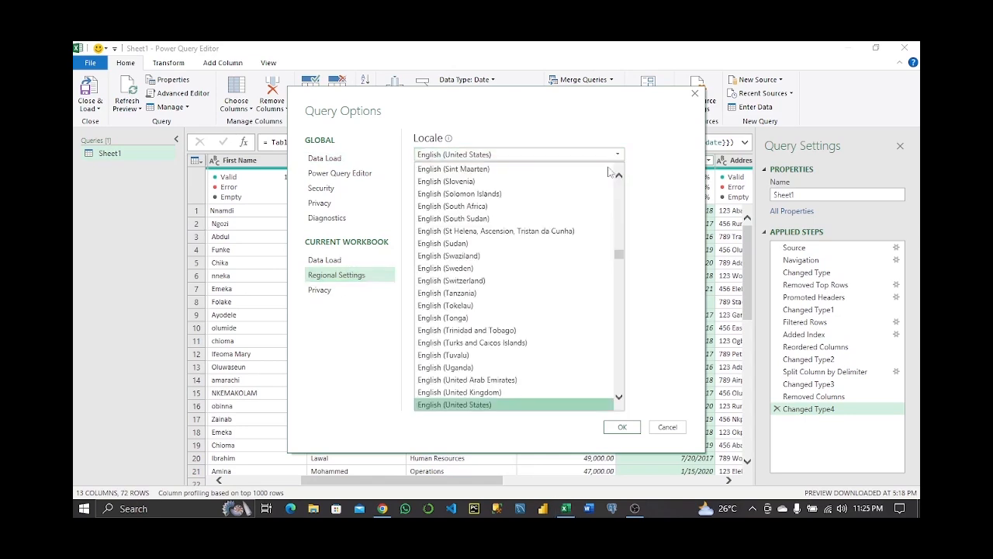
{"action": "left_click", "coordinate": [501, 392]}
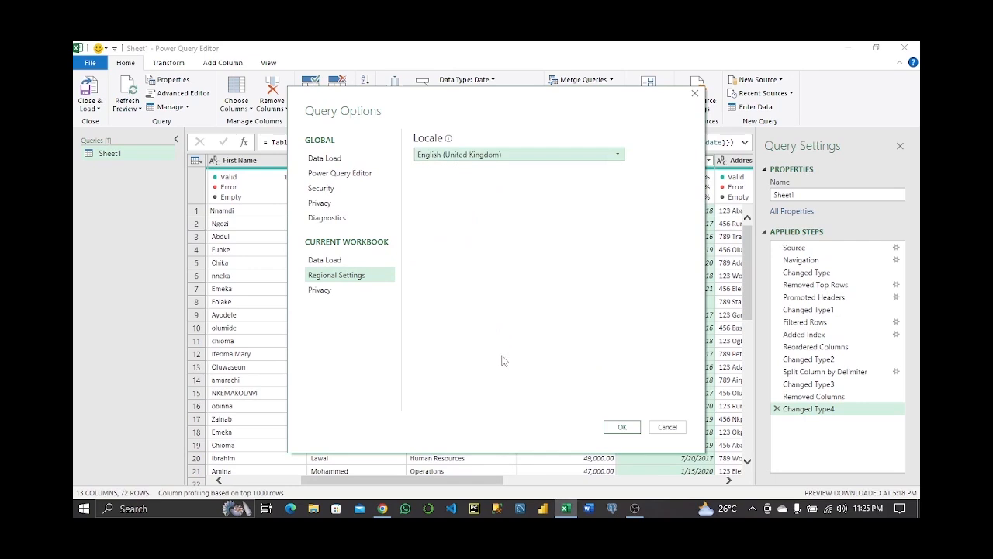
{"action": "left_click", "coordinate": [622, 428]}
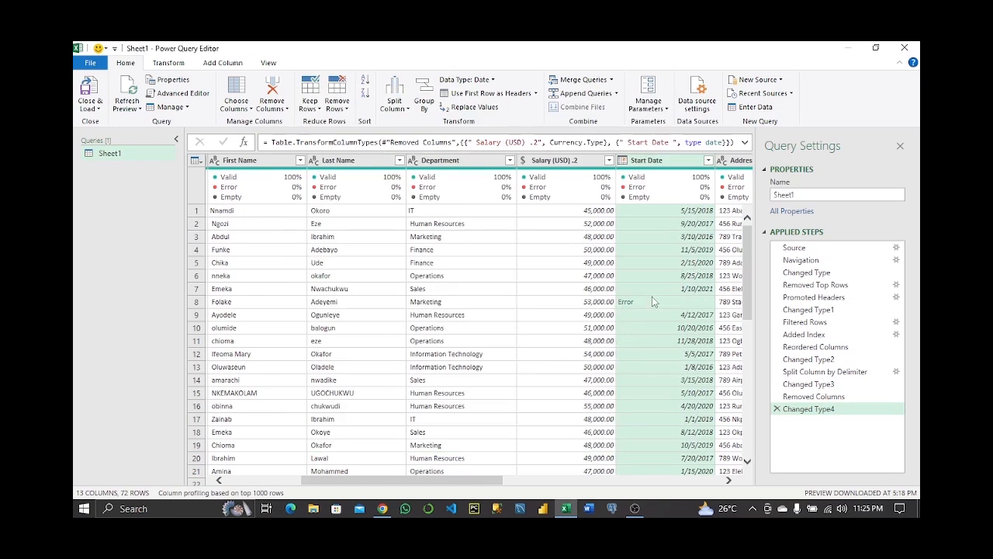
- Reapply the Date data type to the Start Date column and apply its filter with all values kept
{"action": "left_click", "coordinate": [622, 160]}
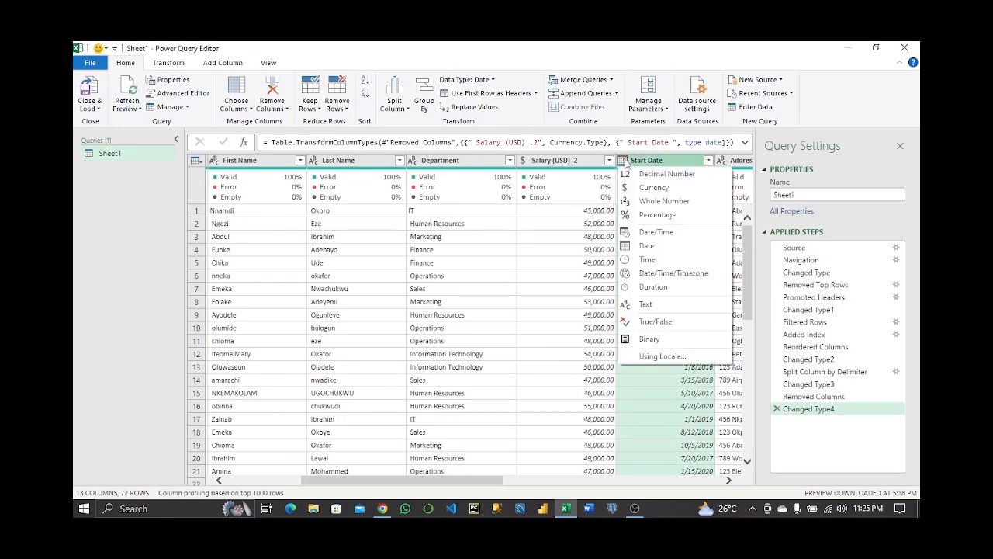
{"action": "left_click", "coordinate": [645, 247]}
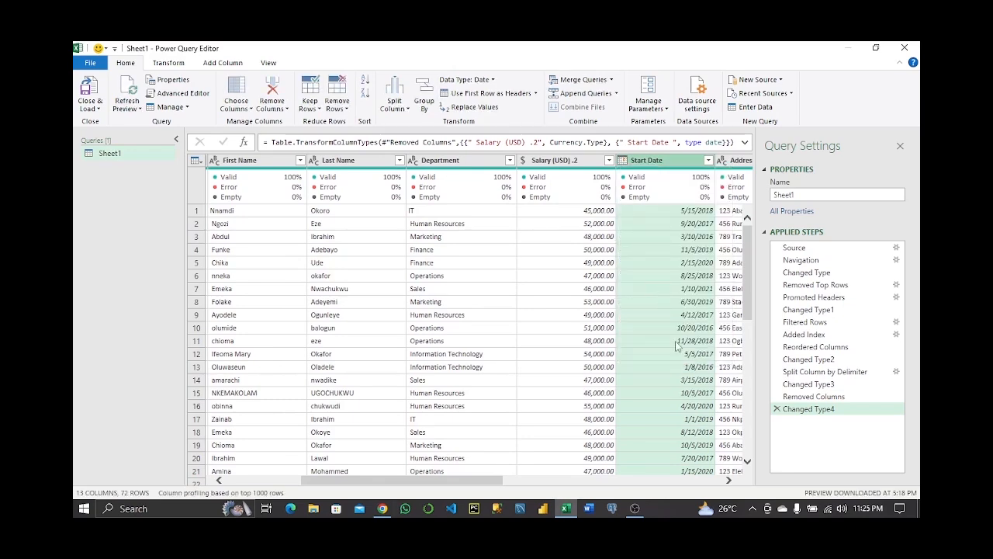
{"action": "left_click", "coordinate": [708, 160]}
{"action": "left_click", "coordinate": [659, 482]}
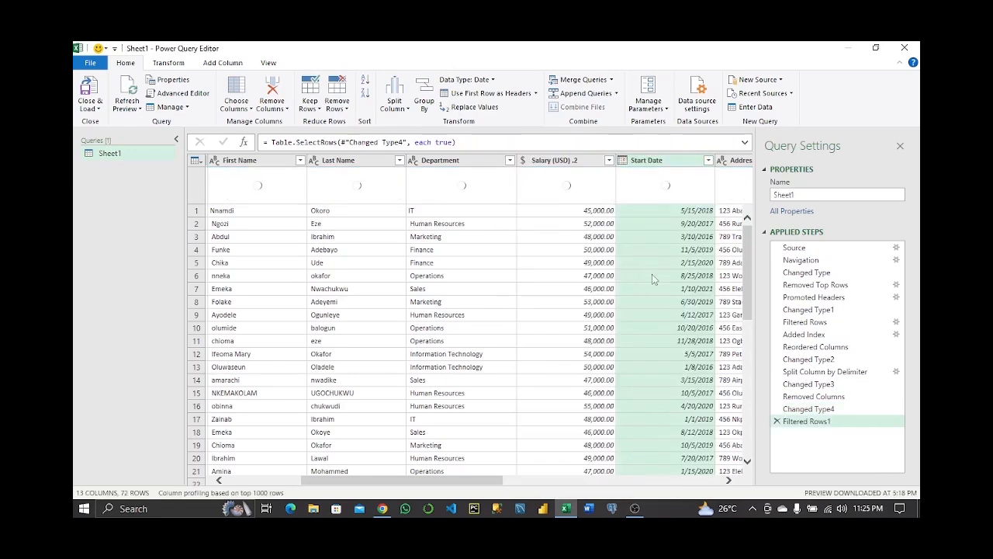
- Set the Age column's data type to Whole Number
{"action": "left_click_drag", "start_coordinate": [491, 485], "coordinate": [603, 481]}
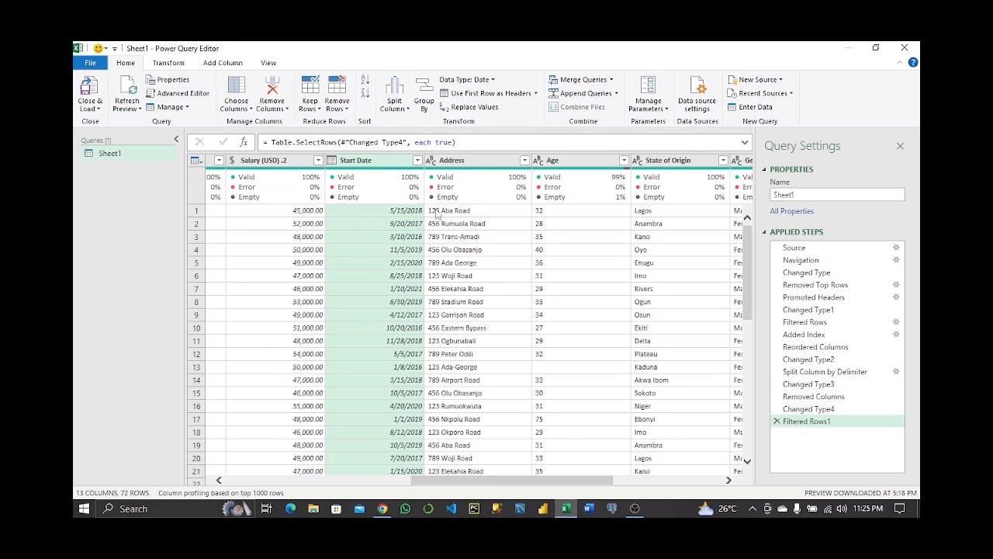
{"action": "left_click_drag", "start_coordinate": [488, 481], "coordinate": [518, 481]}
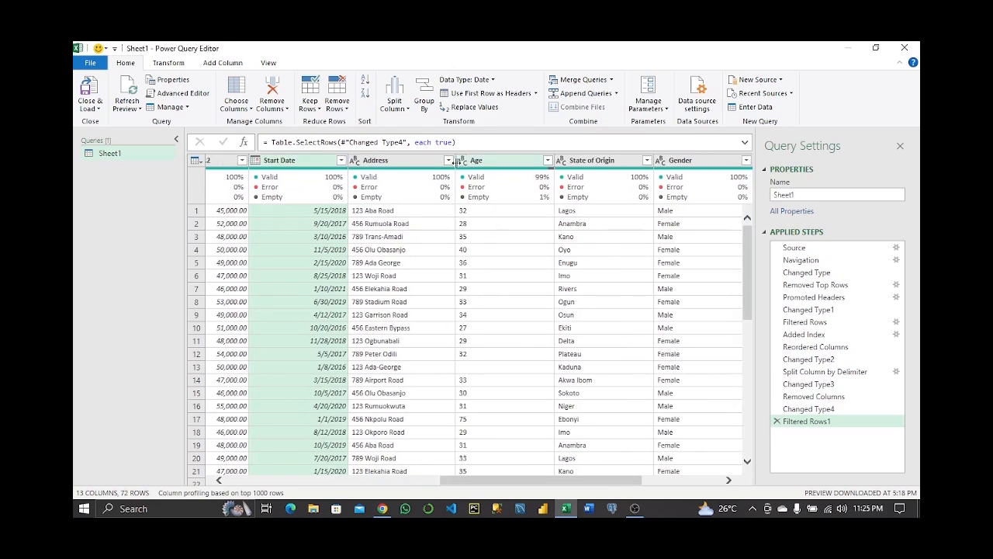
{"action": "left_click", "coordinate": [463, 161]}
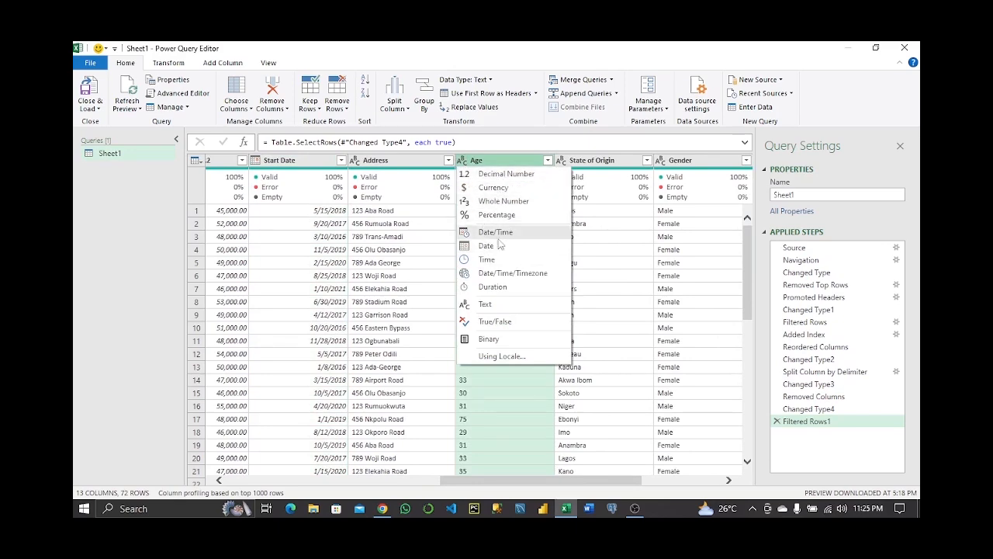
{"action": "left_click", "coordinate": [504, 201]}
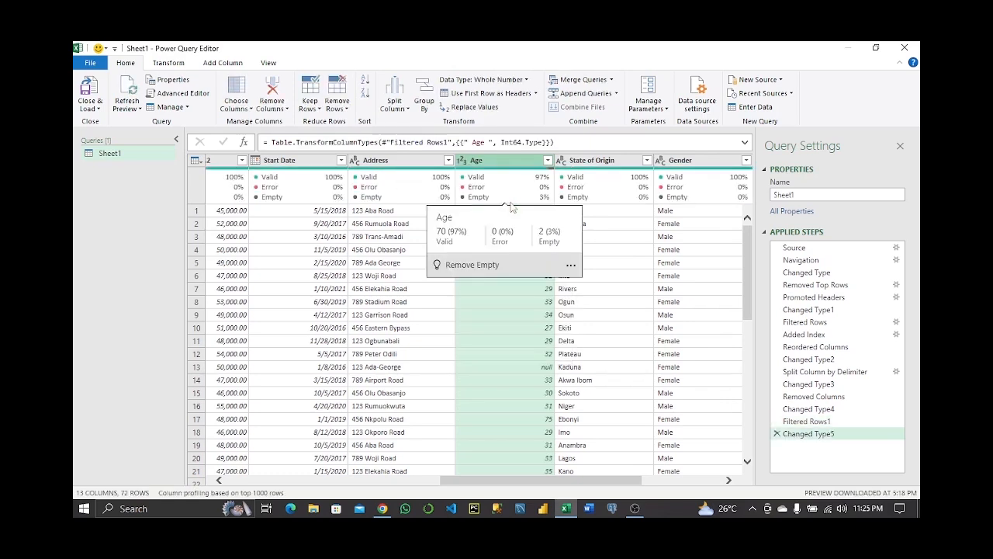
- Check the Age column's filter values for null entries and apply its filter with all values kept
{"action": "left_click", "coordinate": [547, 368]}
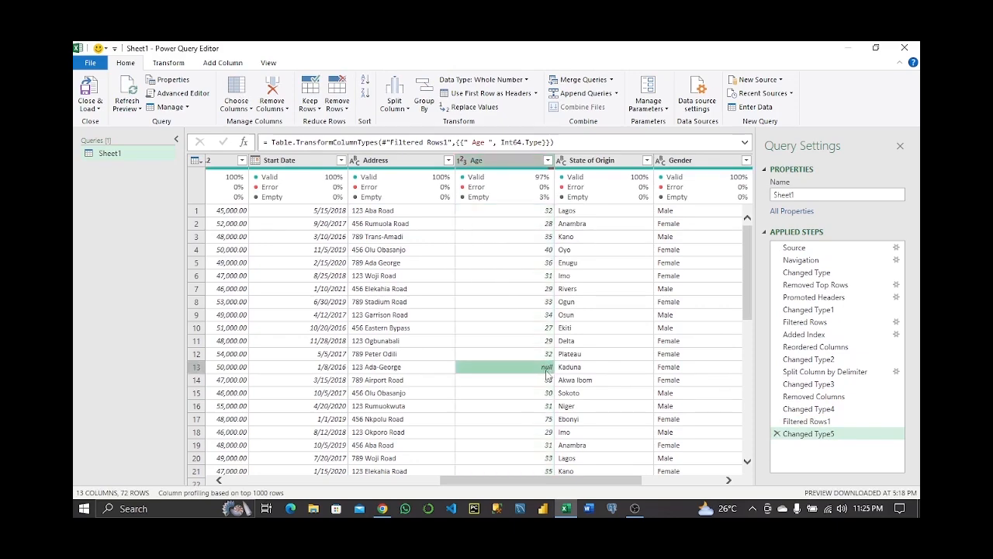
{"action": "left_click", "coordinate": [547, 160]}
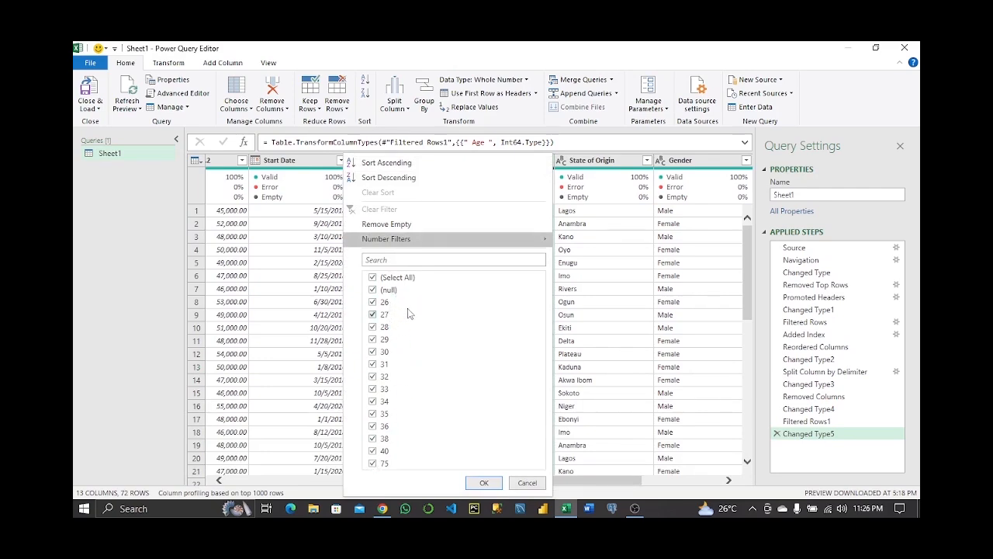
{"action": "left_click", "coordinate": [533, 485]}
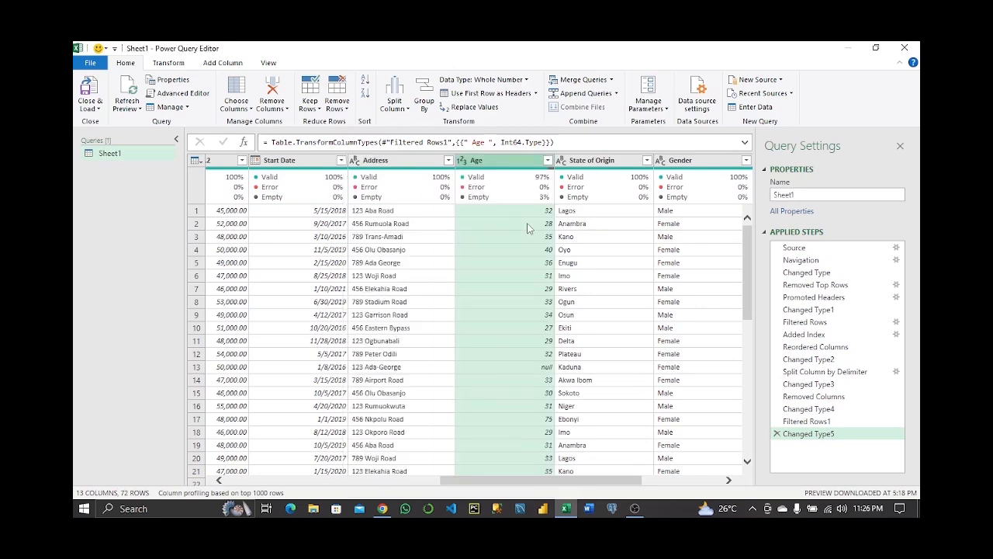
{"action": "left_click", "coordinate": [548, 160]}
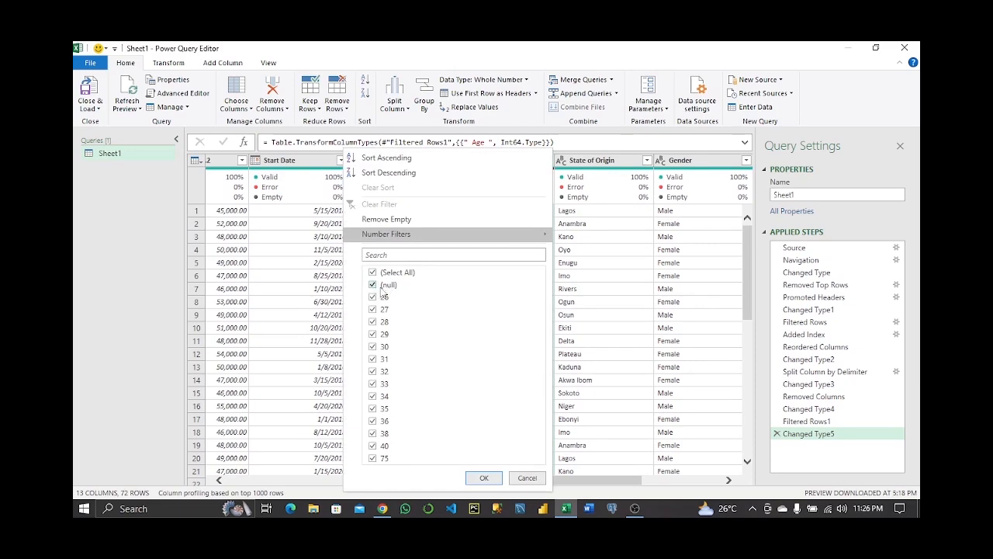
{"action": "left_click", "coordinate": [528, 478]}
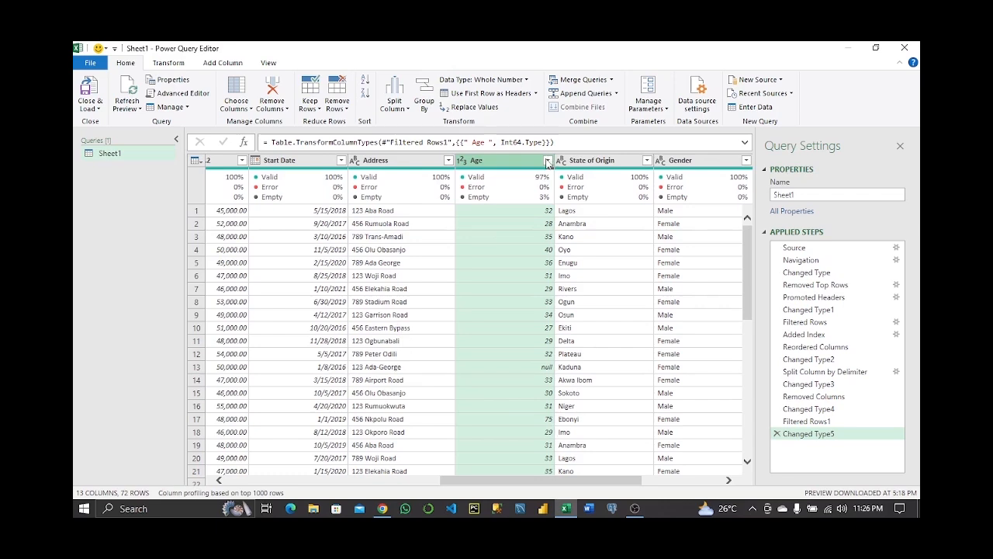
{"action": "left_click", "coordinate": [521, 314]}
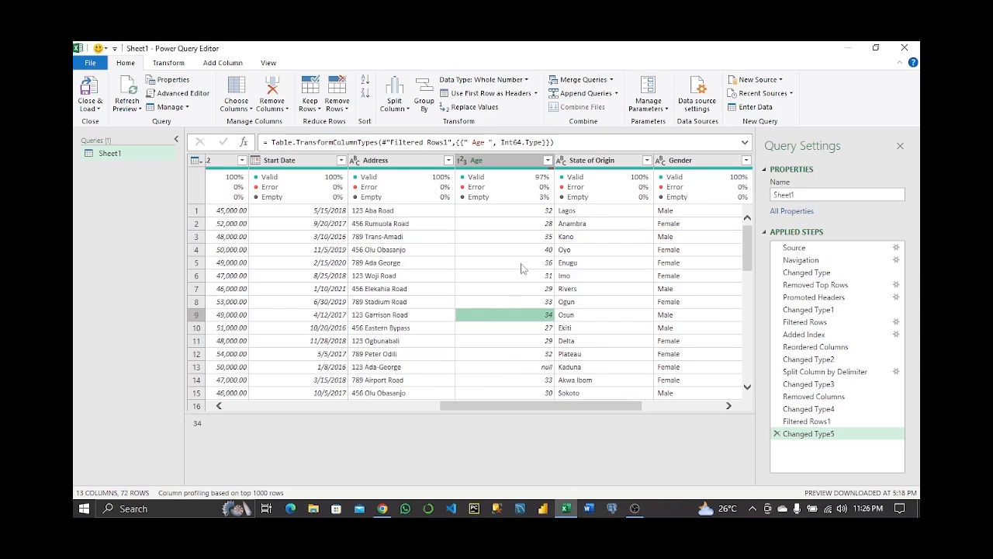
{"action": "left_click", "coordinate": [548, 160]}
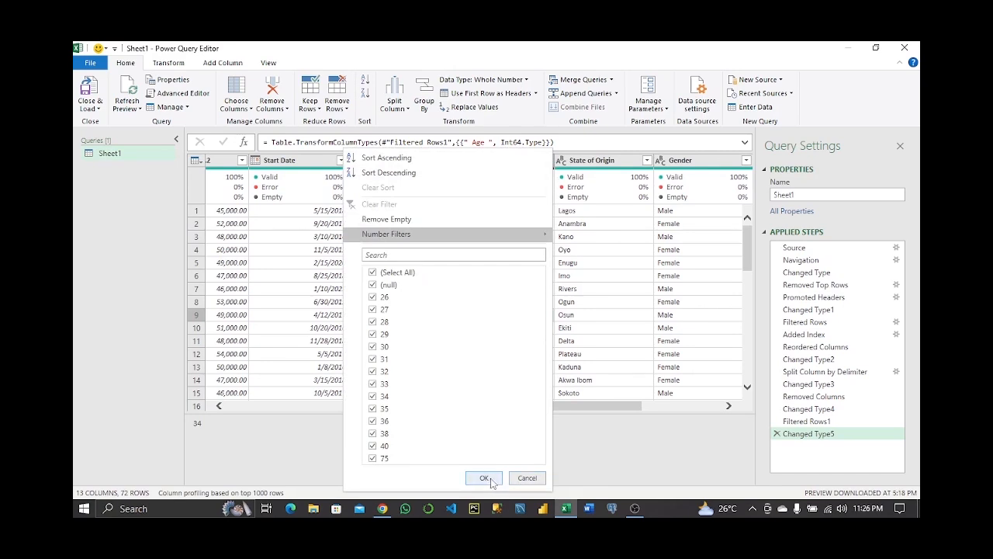
{"action": "left_click", "coordinate": [484, 478]}
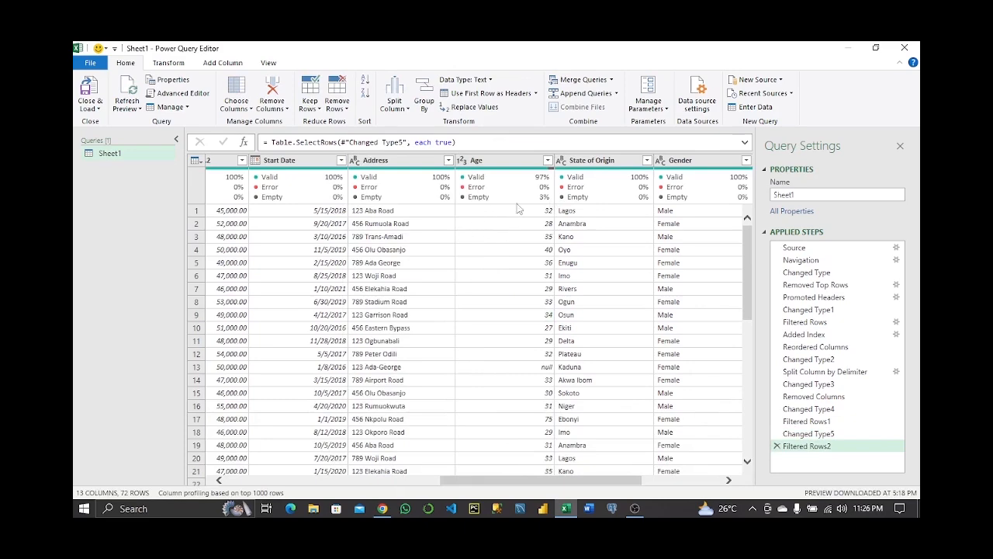
- Examine the Age column's statistics and value distribution, switching the column profile off and back on
{"action": "left_click", "coordinate": [531, 164]}
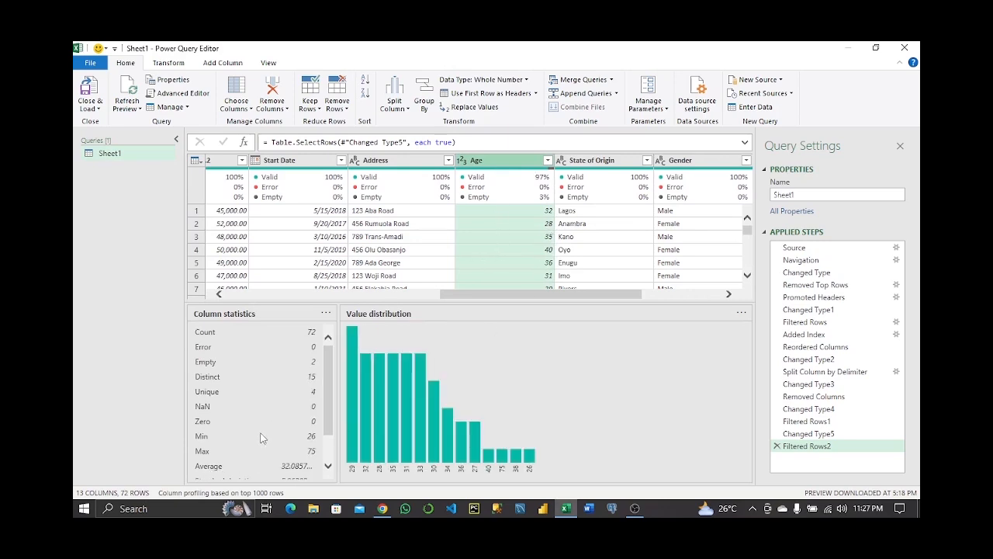
{"action": "scroll", "coordinate": [260, 439], "scroll_direction": "down", "scroll_amount": 1}
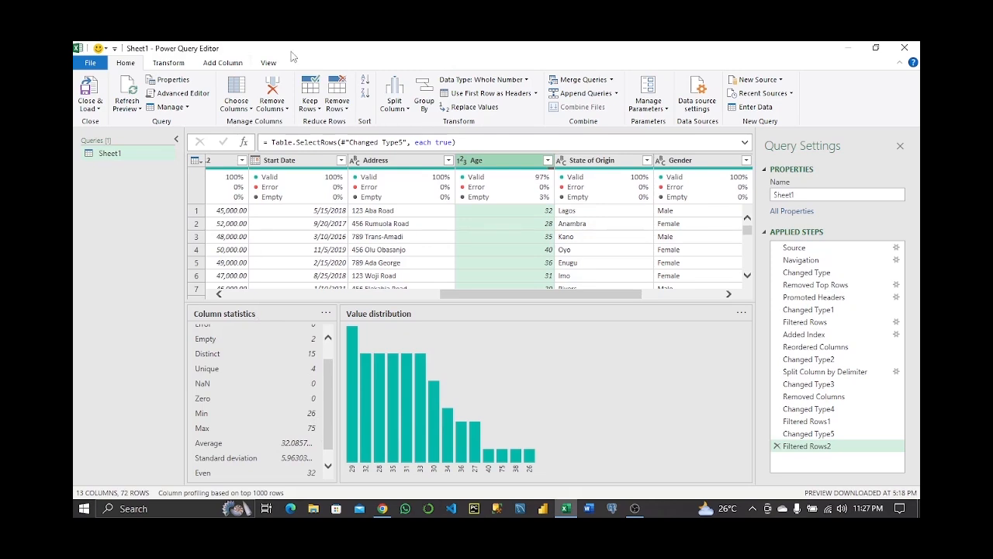
{"action": "left_click", "coordinate": [268, 62]}
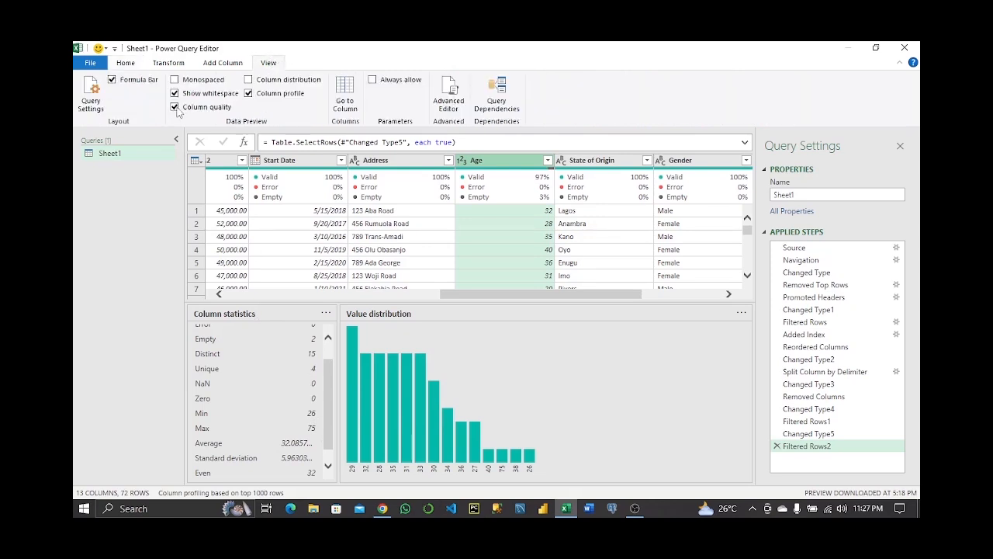
{"action": "left_click", "coordinate": [248, 93]}
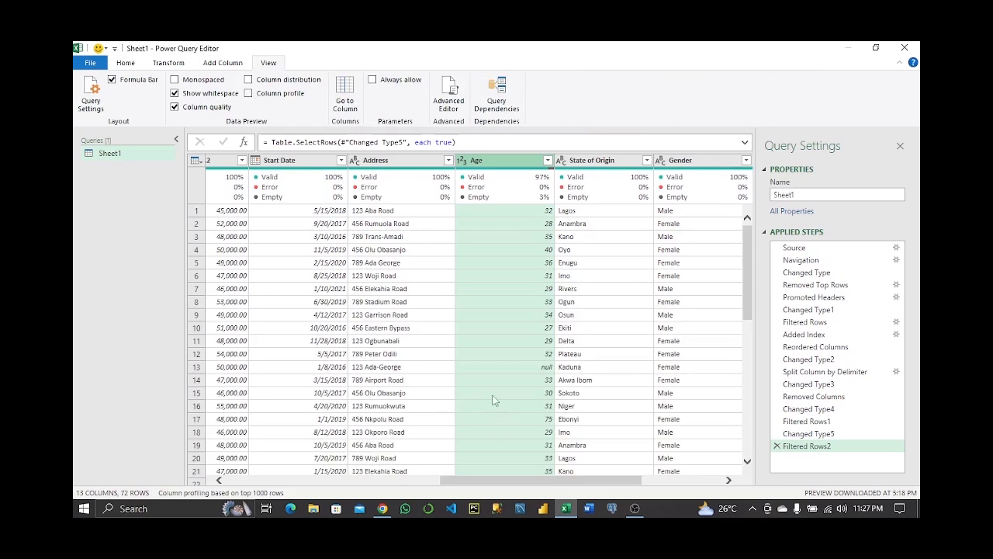
{"action": "left_click", "coordinate": [249, 94]}
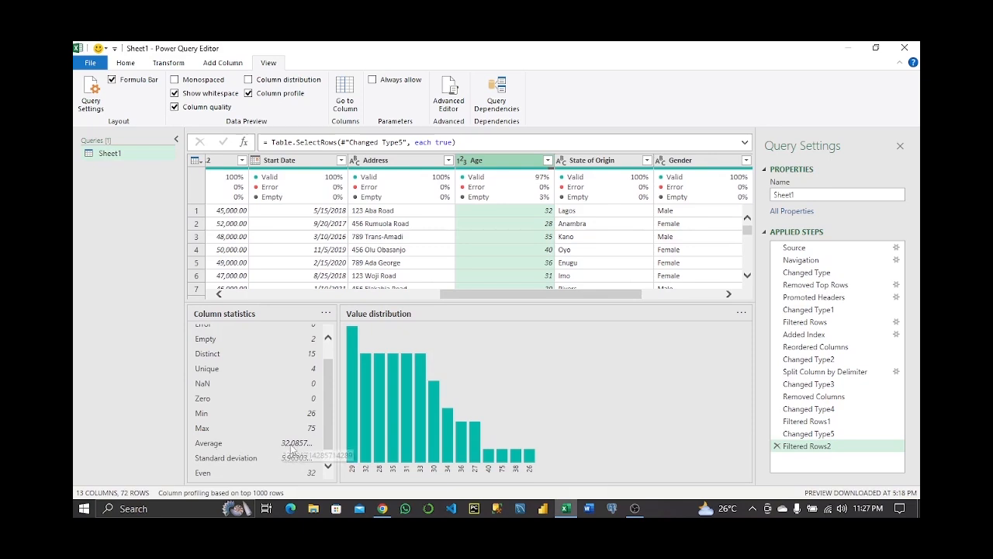
{"action": "right_click", "coordinate": [511, 164]}
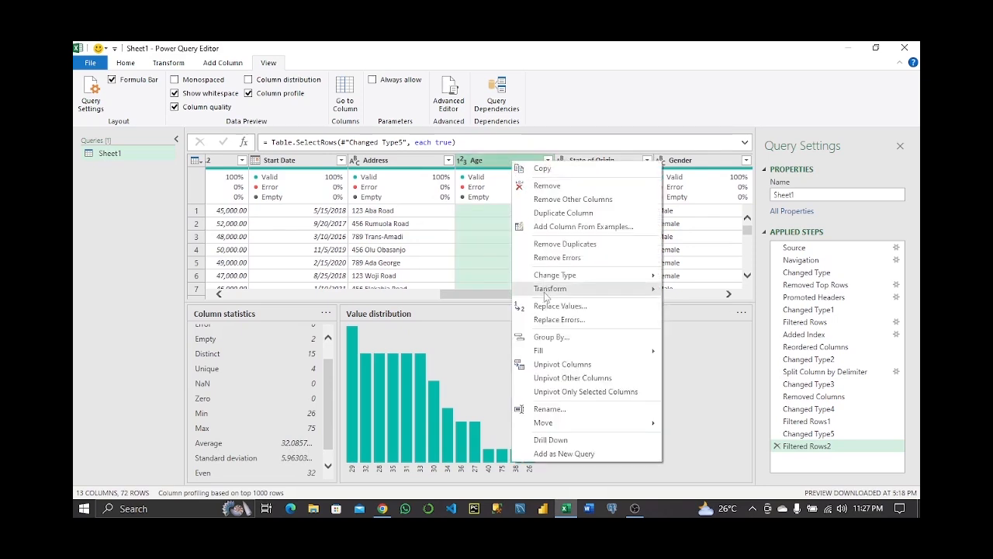
{"action": "left_click", "coordinate": [565, 306]}
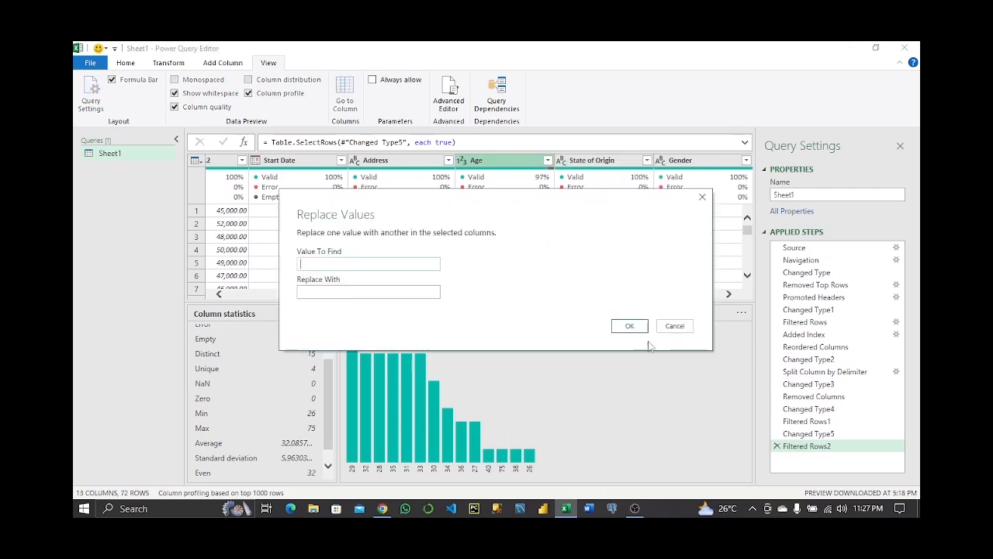
{"action": "left_click", "coordinate": [673, 326]}
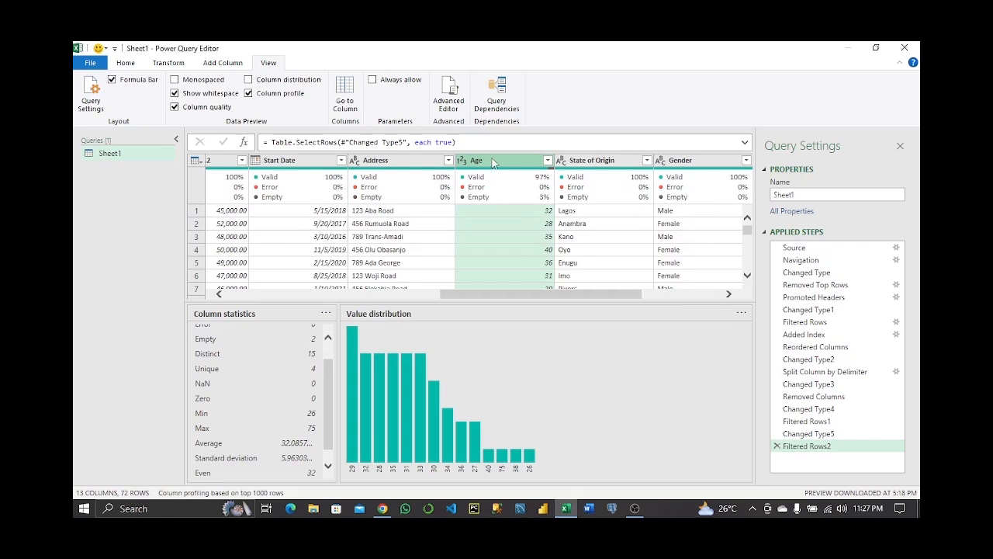
- Replace the null values in the Age column with 32
{"action": "right_click", "coordinate": [492, 162]}
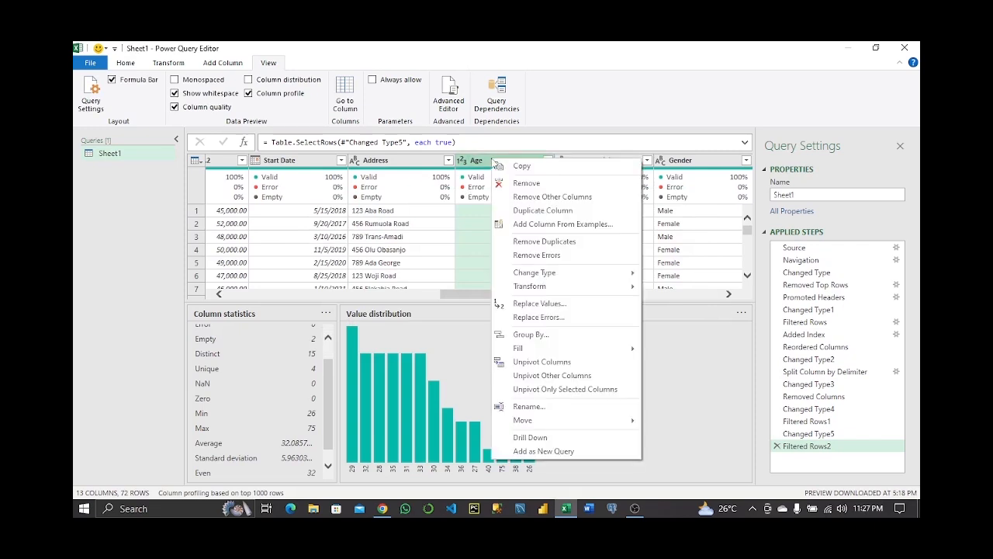
{"action": "left_click", "coordinate": [551, 306]}
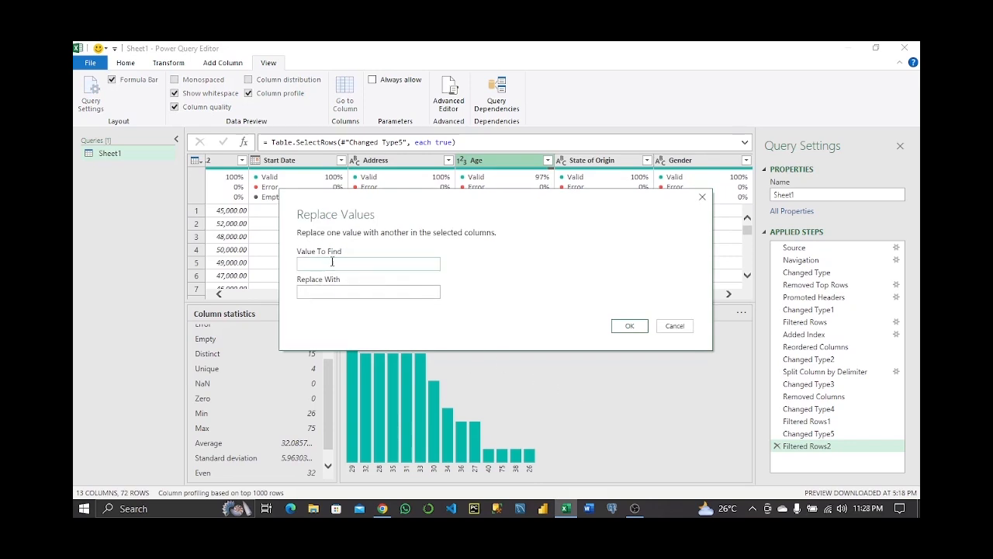
{"action": "type", "text": "ull"}
{"action": "left_click", "coordinate": [369, 291]}
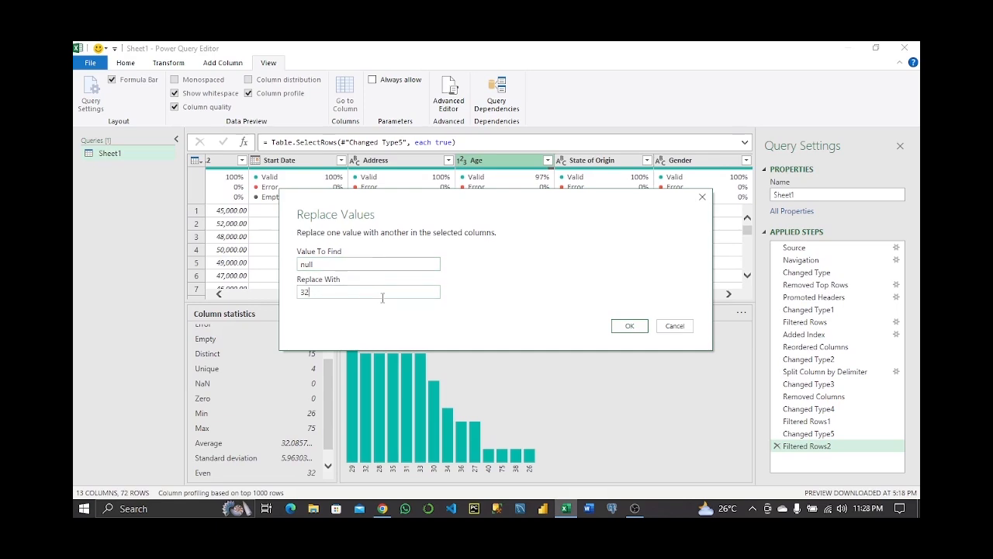
{"action": "left_click", "coordinate": [629, 326]}
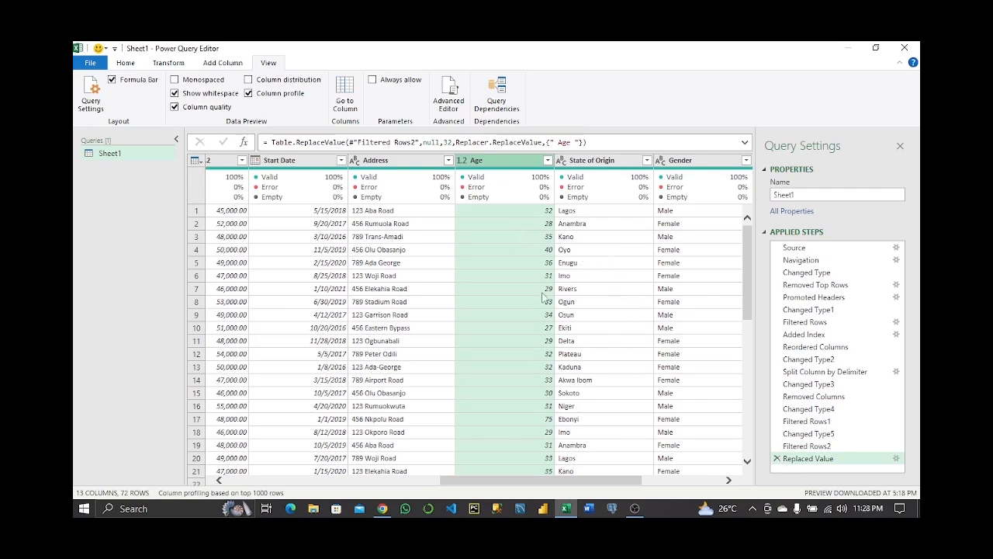
- Apply the Age column's filter with all values kept and set its data type to Whole Number
{"action": "left_click", "coordinate": [548, 161]}
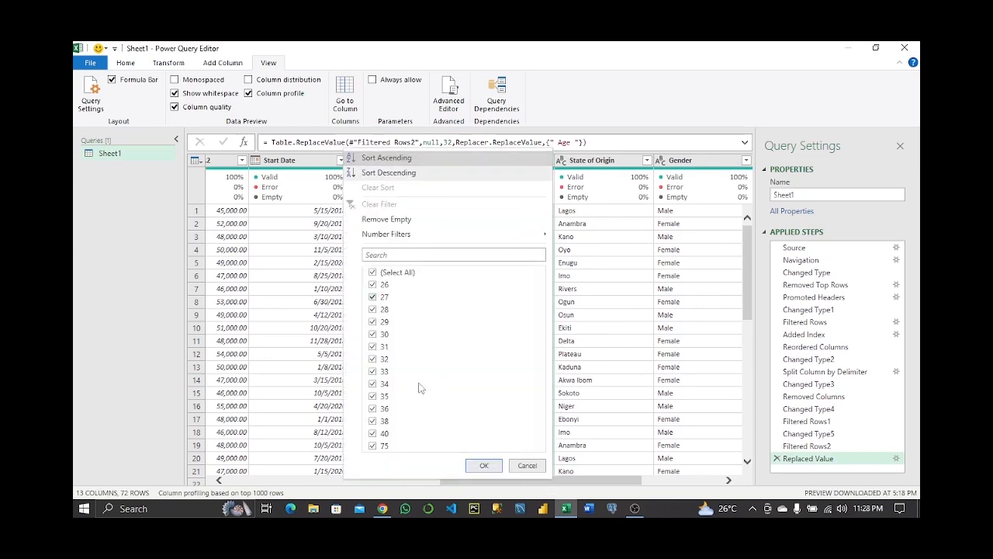
{"action": "left_click", "coordinate": [484, 464]}
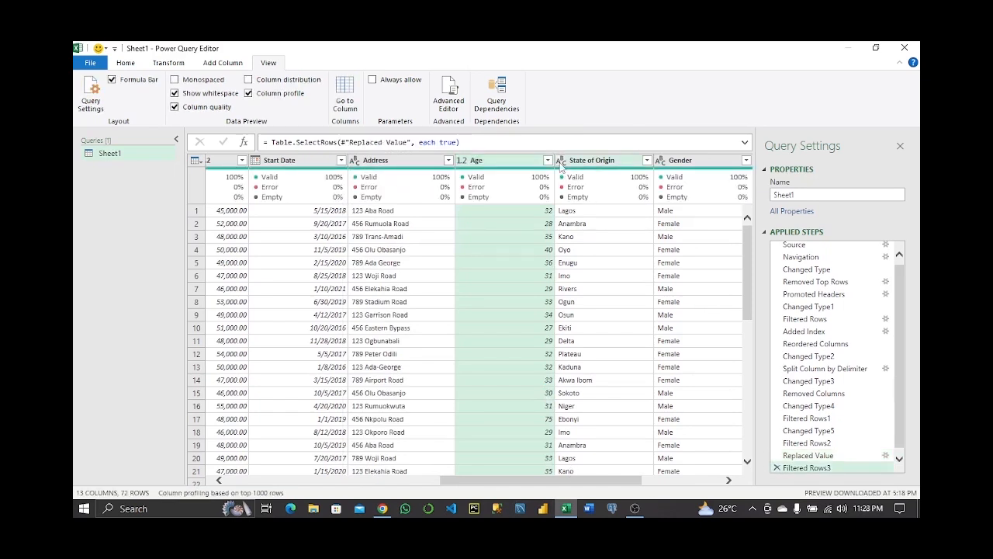
{"action": "left_click", "coordinate": [462, 162]}
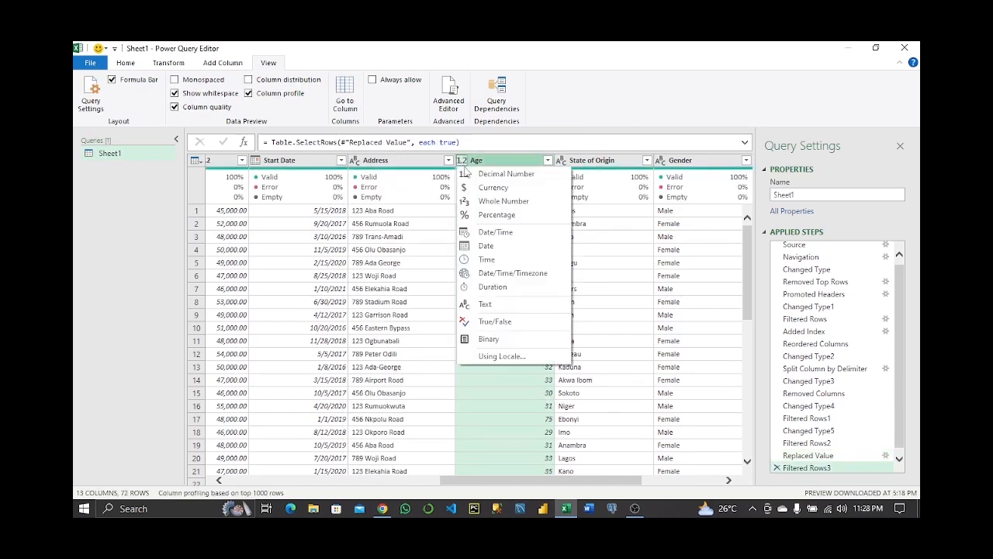
{"action": "left_click", "coordinate": [488, 201]}
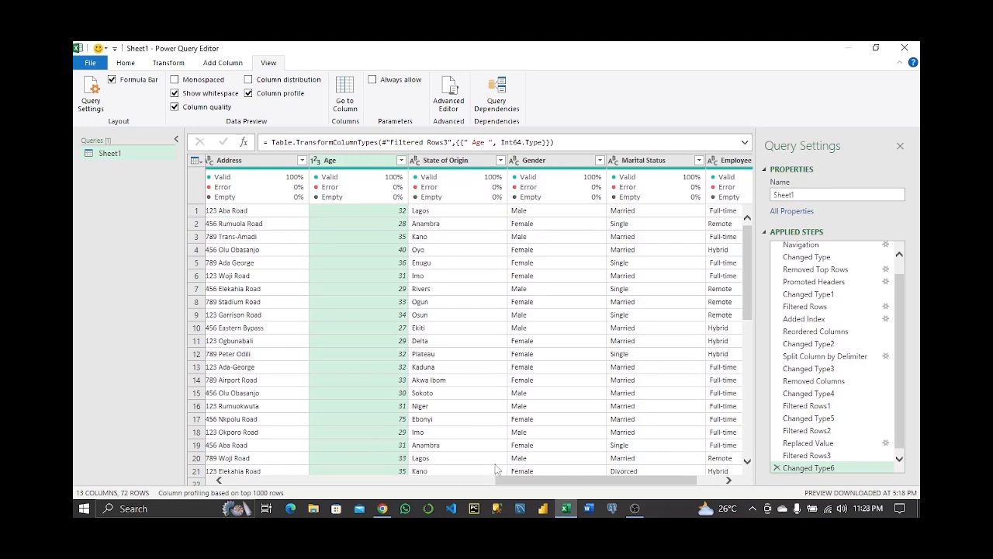
- Review the distinct values of the Gender column in its filter list for inconsistent spellings
{"action": "left_click_drag", "start_coordinate": [541, 482], "coordinate": [561, 481]}
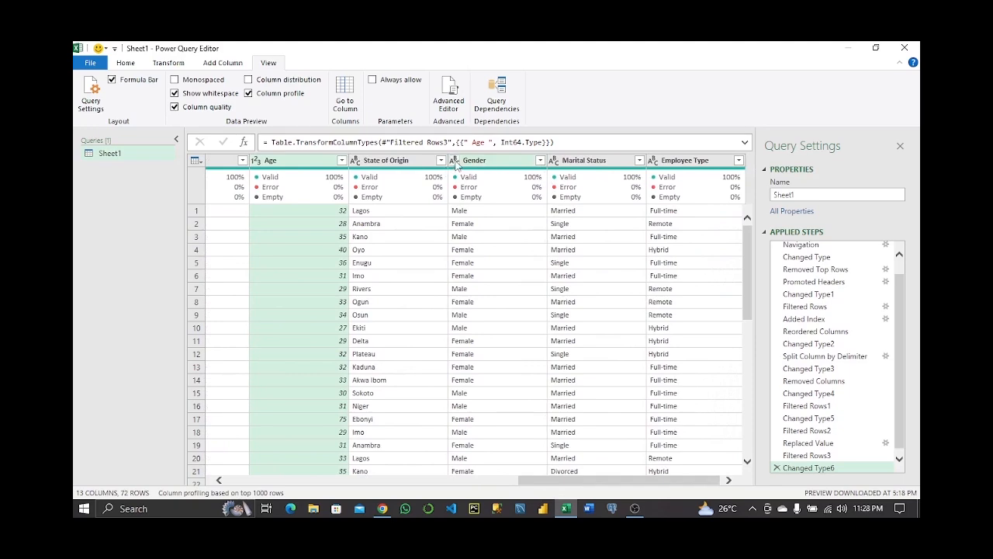
{"action": "left_click", "coordinate": [540, 160]}
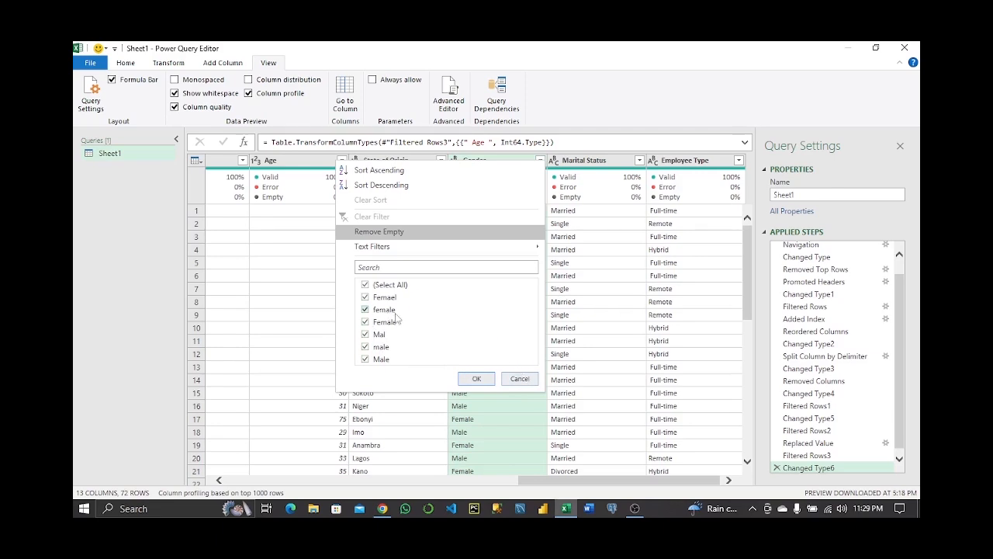
{"action": "left_click", "coordinate": [520, 379]}
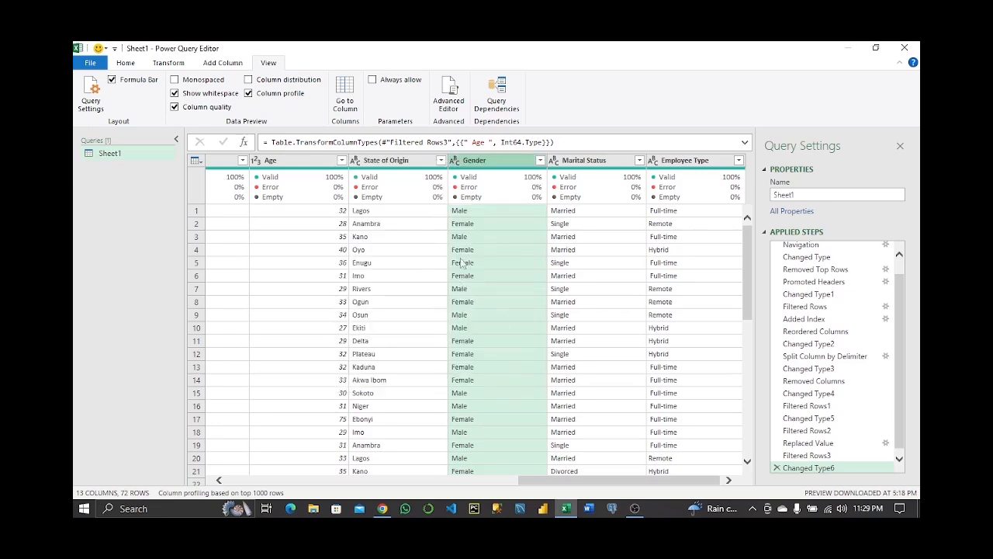
- Try to replace "female" with "Female" in the Gender column, matching entire cell contents
{"action": "right_click", "coordinate": [475, 160]}
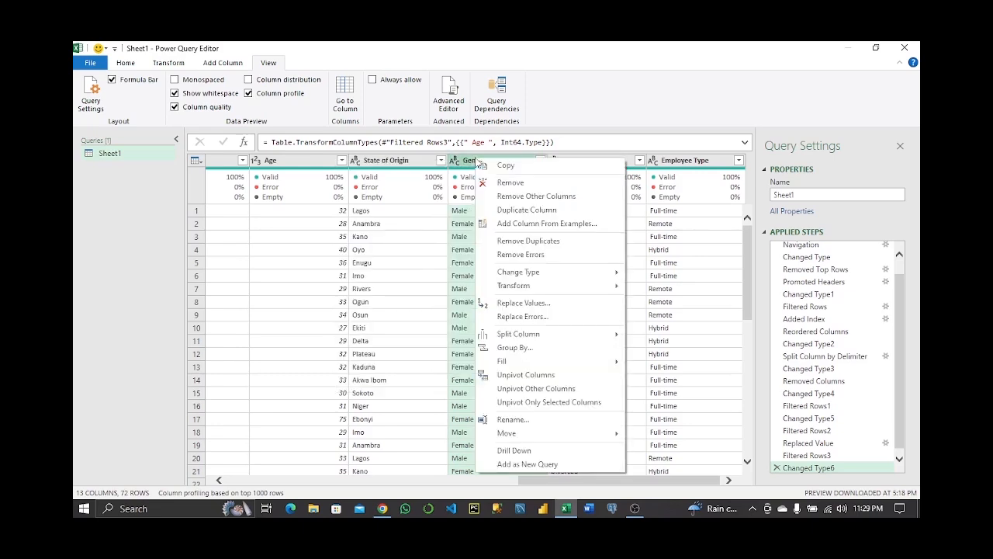
{"action": "left_click", "coordinate": [537, 304]}
{"action": "type", "text": "female"}
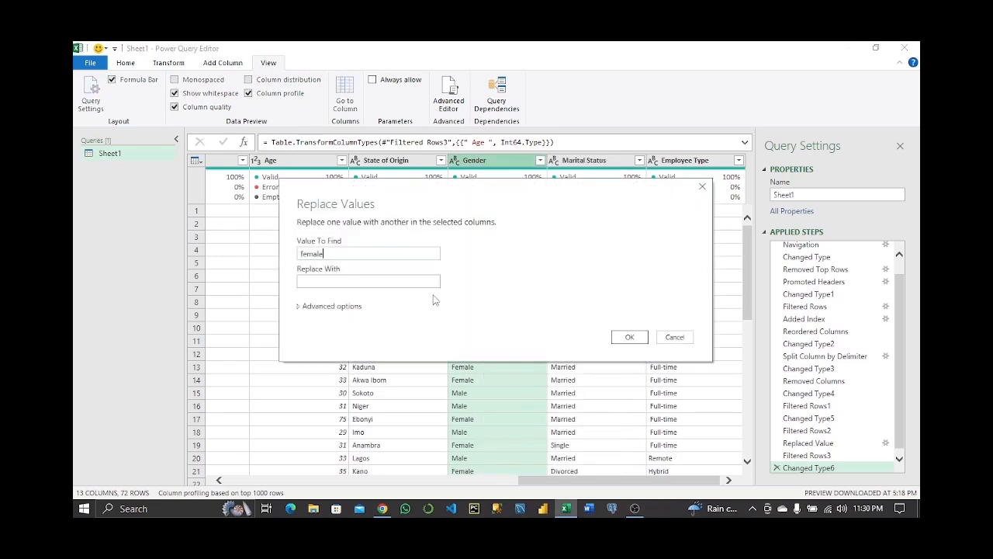
{"action": "left_click", "coordinate": [408, 281]}
{"action": "type", "text": "Famale"}
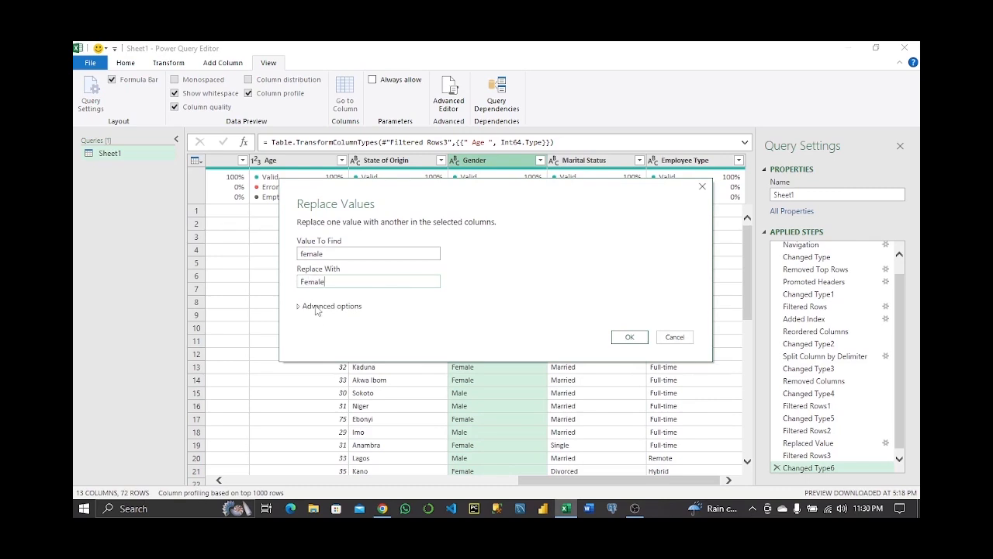
{"action": "left_click", "coordinate": [317, 307]}
{"action": "left_click", "coordinate": [325, 318]}
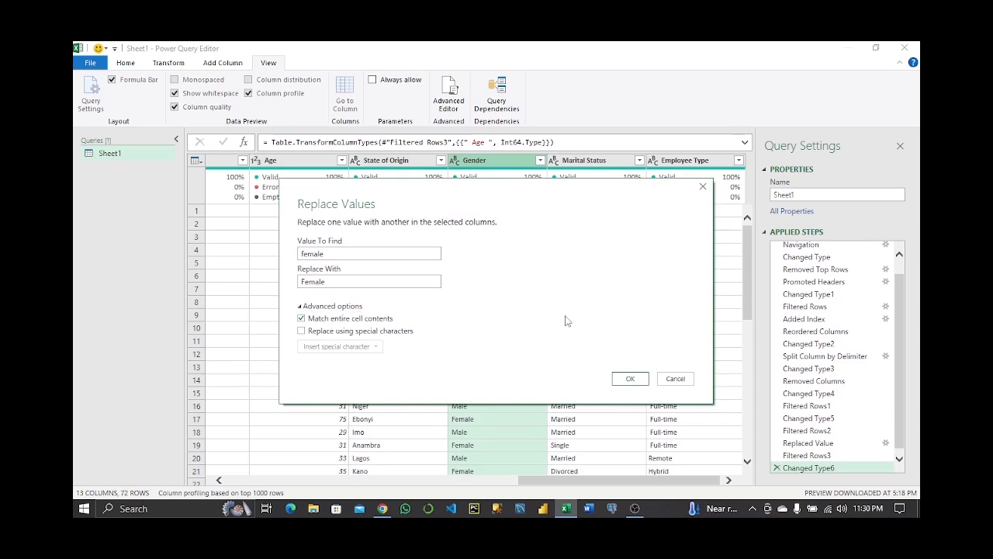
{"action": "left_click", "coordinate": [631, 379]}
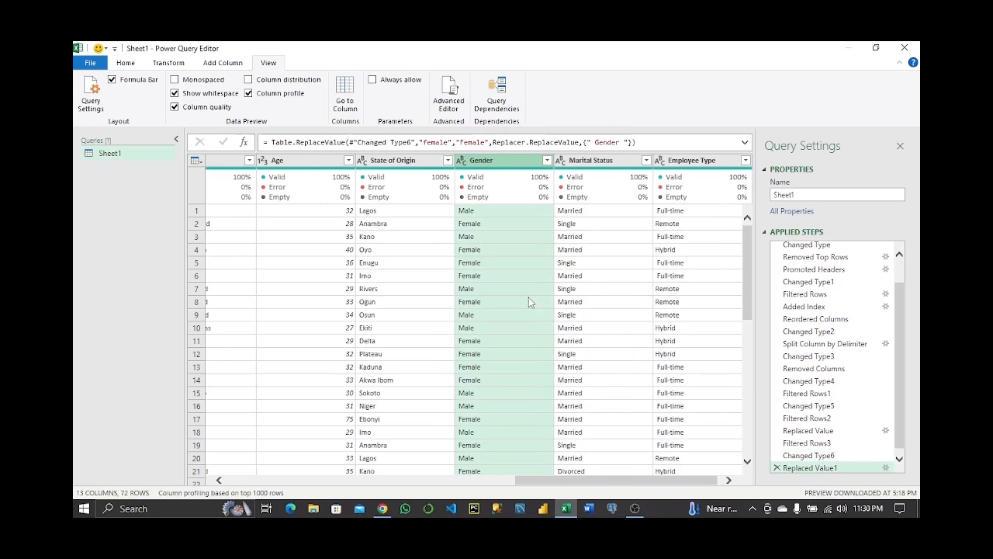
- Check the Gender column's distinct values again and delete the Replaced Value1 step from the query
{"action": "left_click", "coordinate": [545, 161]}
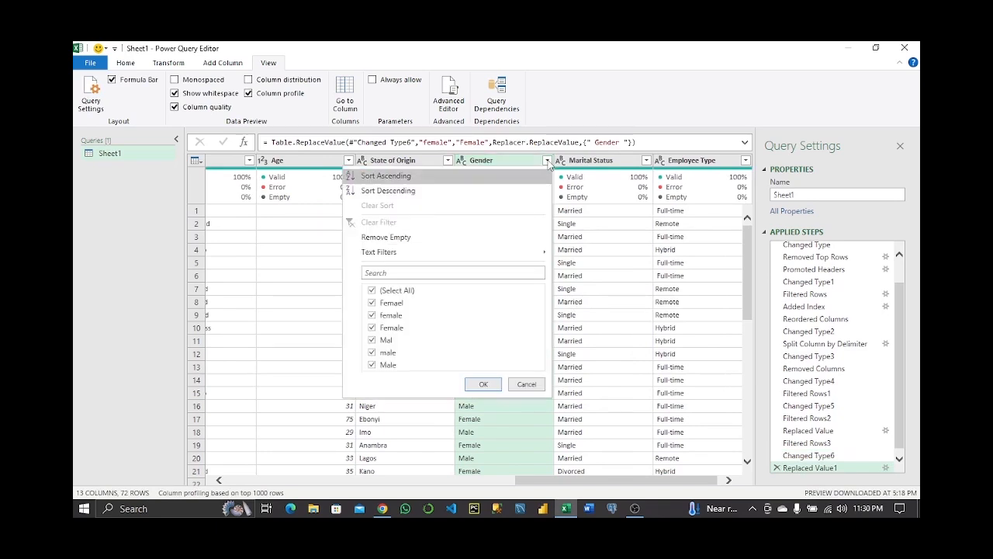
{"action": "left_click", "coordinate": [526, 385]}
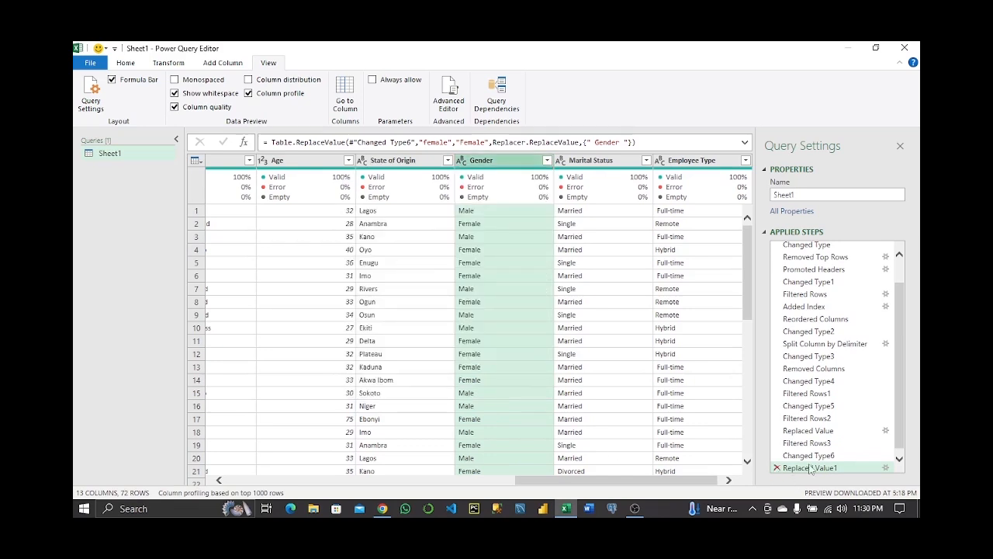
{"action": "left_click", "coordinate": [777, 464]}
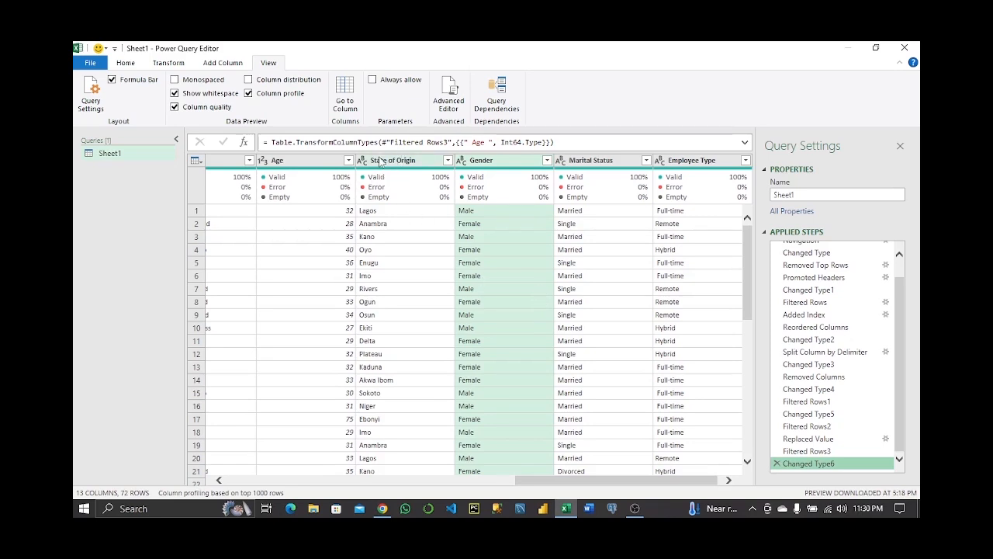
- Trim extra spaces from the State of Origin, Gender, Marital Status and Employee Type columns
{"action": "left_click", "coordinate": [384, 160]}
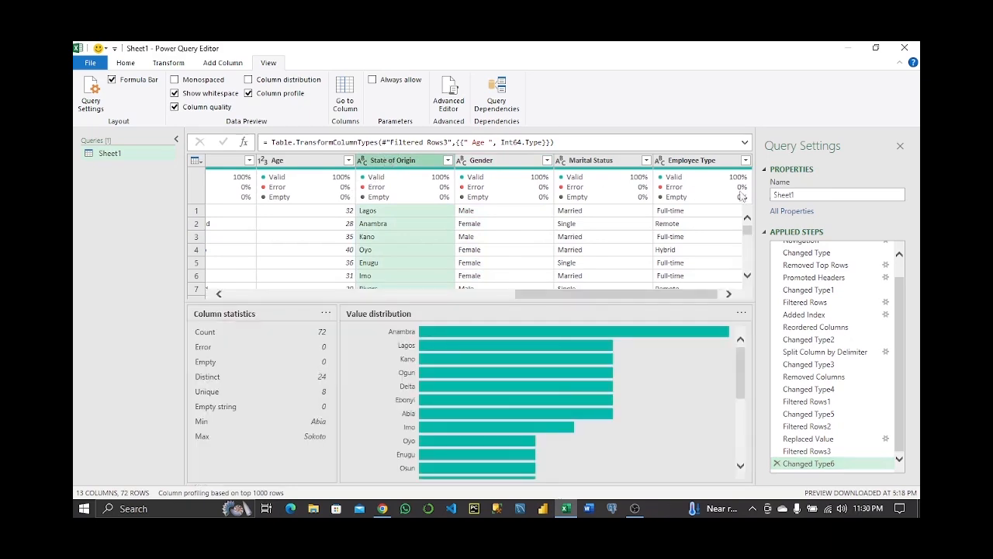
{"action": "left_click", "coordinate": [725, 161], "text": "shift"}
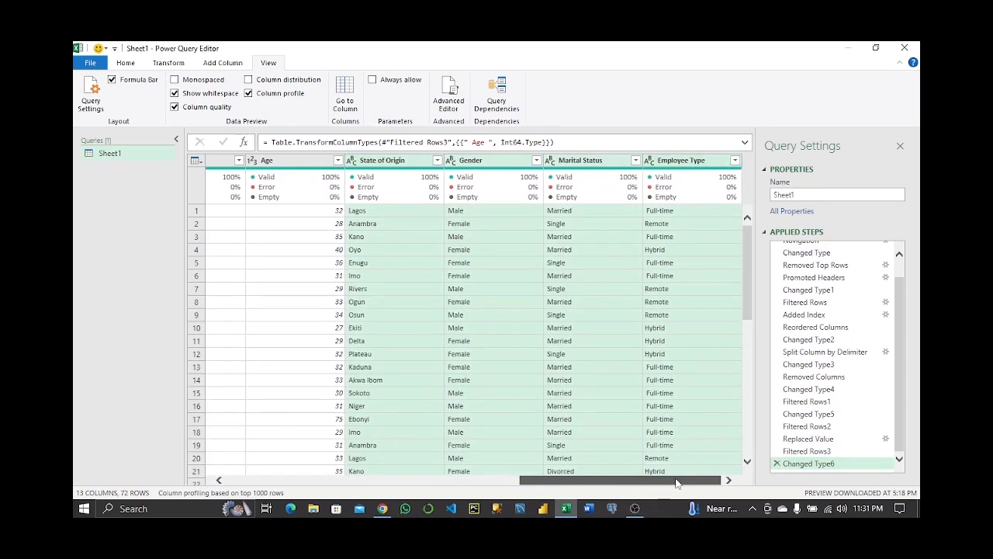
{"action": "right_click", "coordinate": [584, 161]}
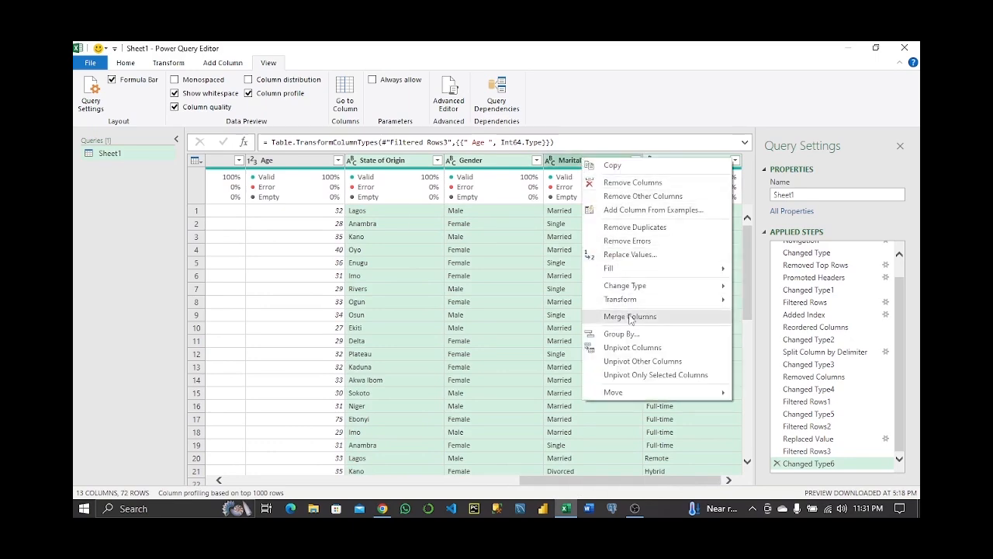
{"action": "mouse_move", "coordinate": [638, 300]}
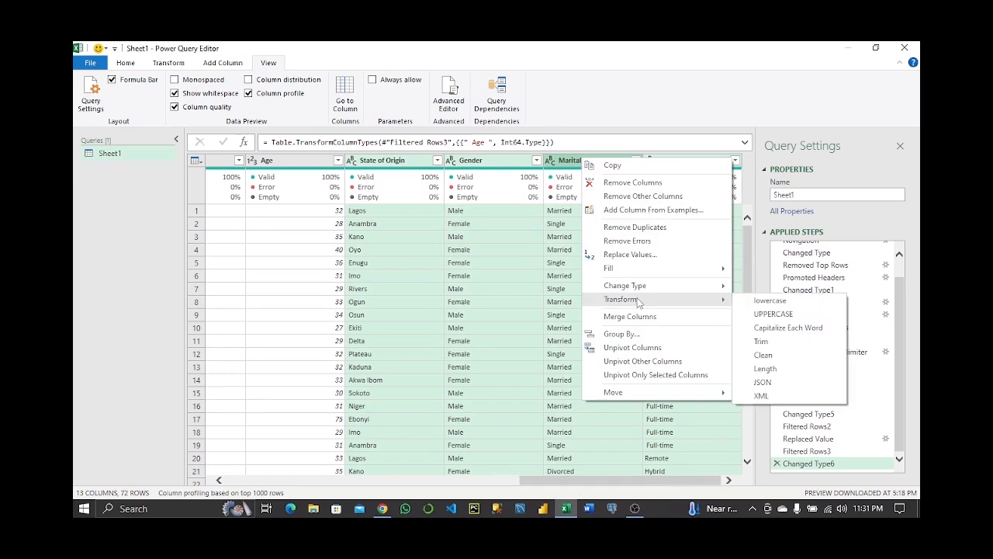
{"action": "left_click", "coordinate": [776, 342]}
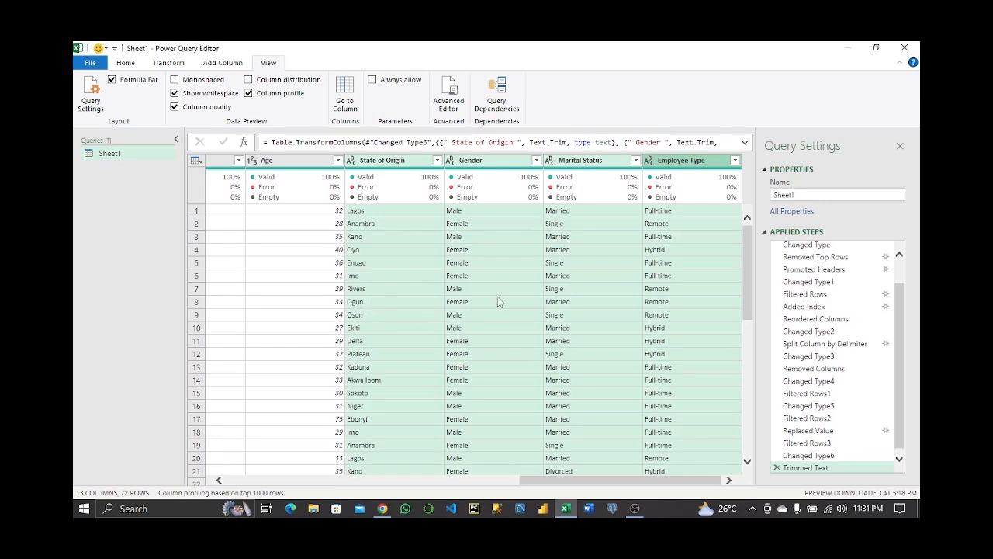
- Capitalize each word in the four columns from State of Origin through Employee Type
{"action": "right_click", "coordinate": [602, 161]}
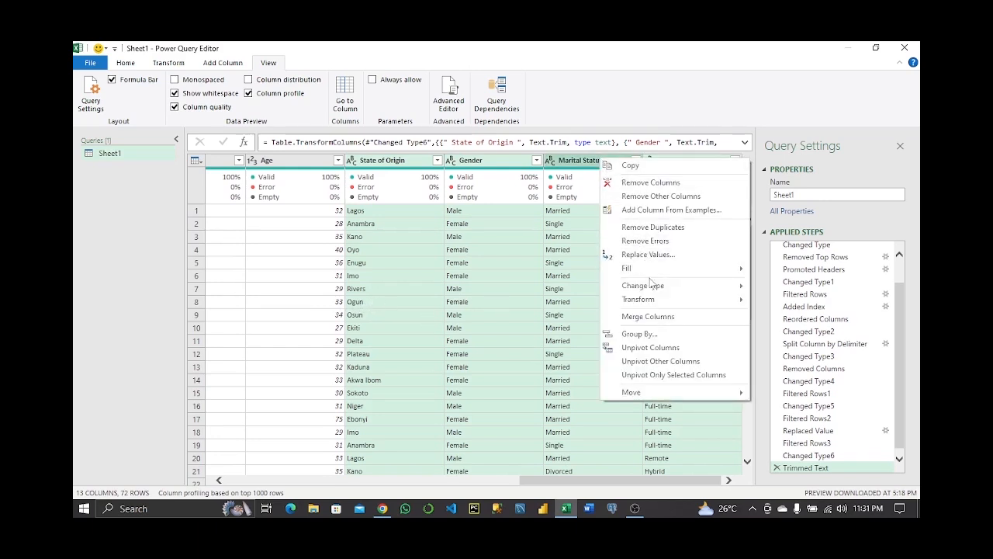
{"action": "mouse_move", "coordinate": [658, 301]}
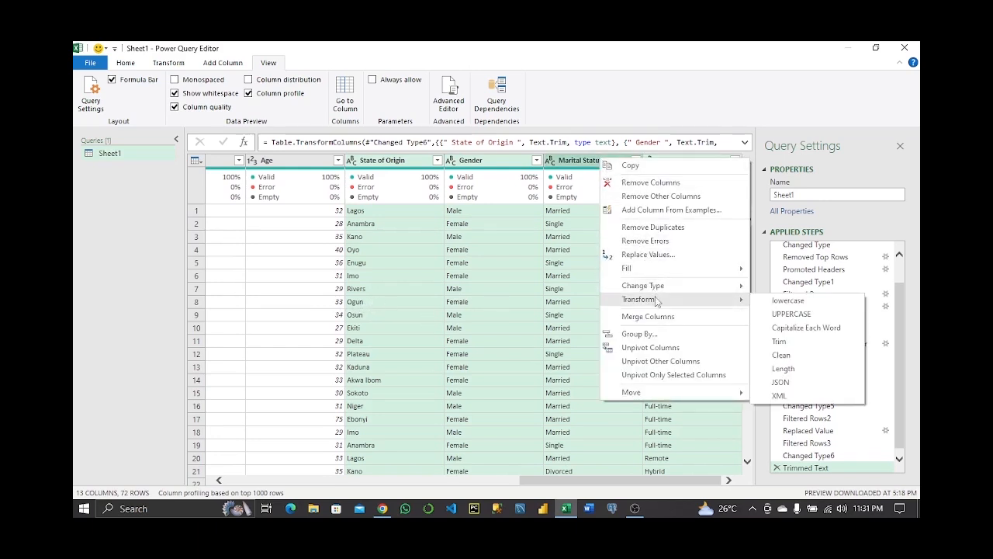
{"action": "left_click", "coordinate": [804, 328]}
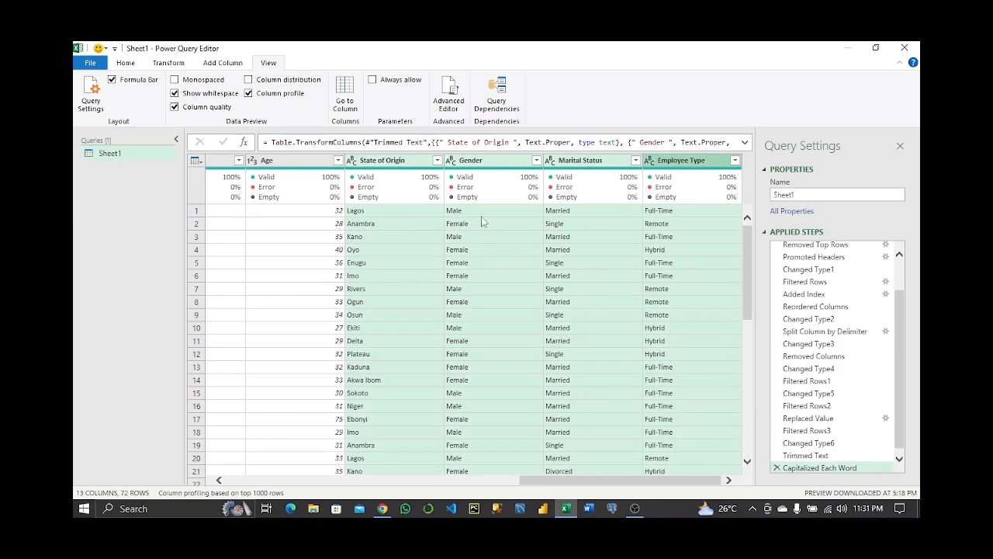
- Check the Gender column's distinct values and replace "Femael" with "Female", matching entire cell contents
{"action": "left_click", "coordinate": [535, 160]}
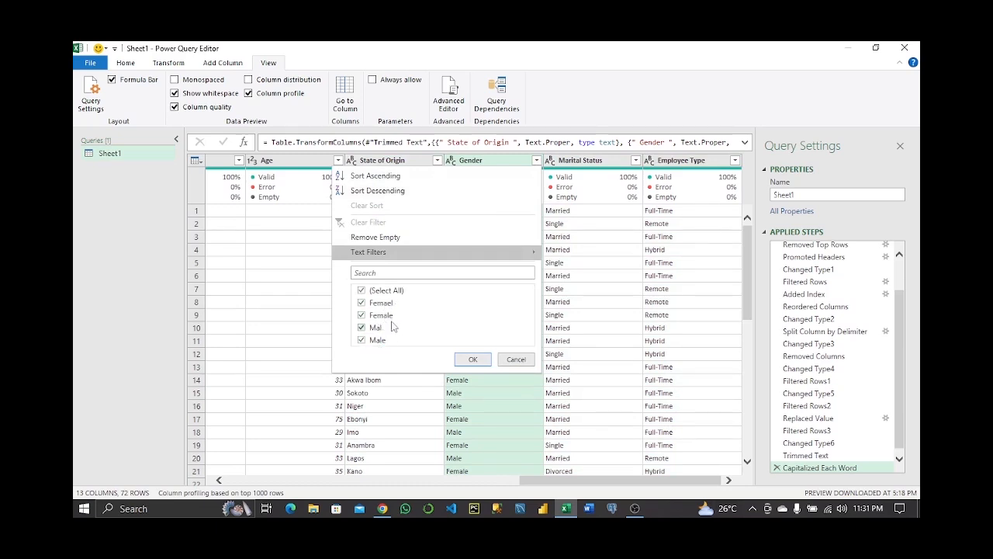
{"action": "left_click", "coordinate": [514, 360]}
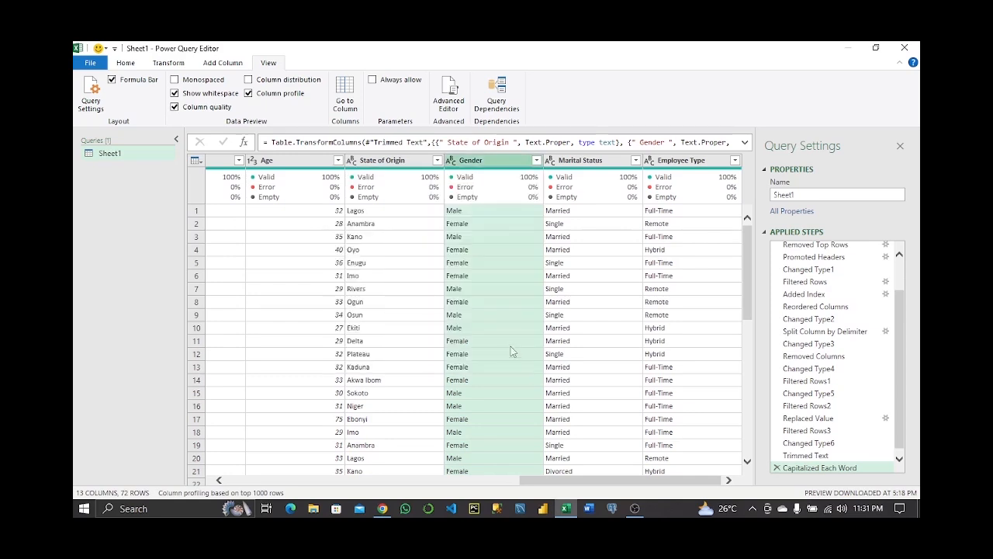
{"action": "right_click", "coordinate": [469, 161]}
{"action": "left_click", "coordinate": [518, 303]}
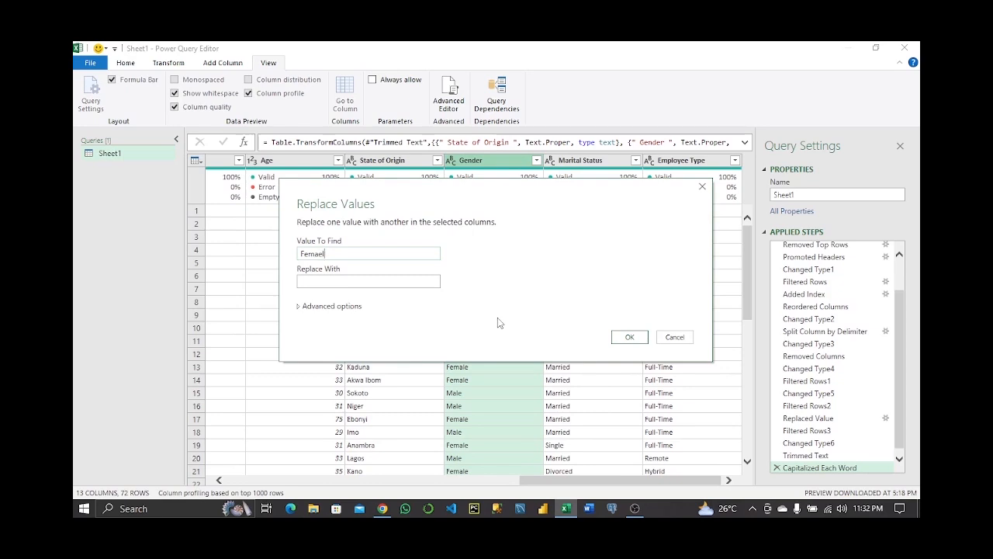
{"action": "left_click", "coordinate": [404, 282]}
{"action": "type", "text": "Female"}
{"action": "left_click", "coordinate": [330, 306]}
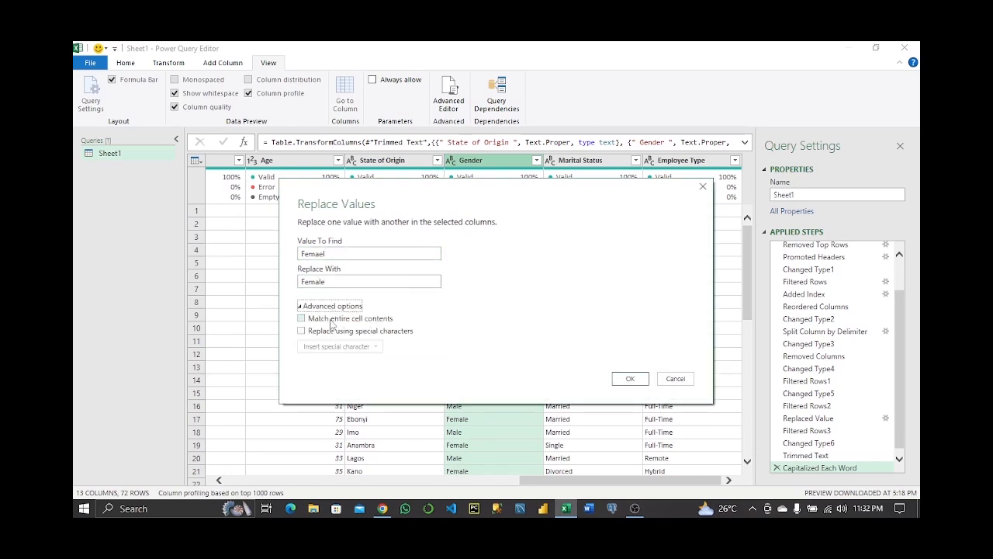
{"action": "left_click", "coordinate": [334, 321]}
{"action": "left_click", "coordinate": [630, 379]}
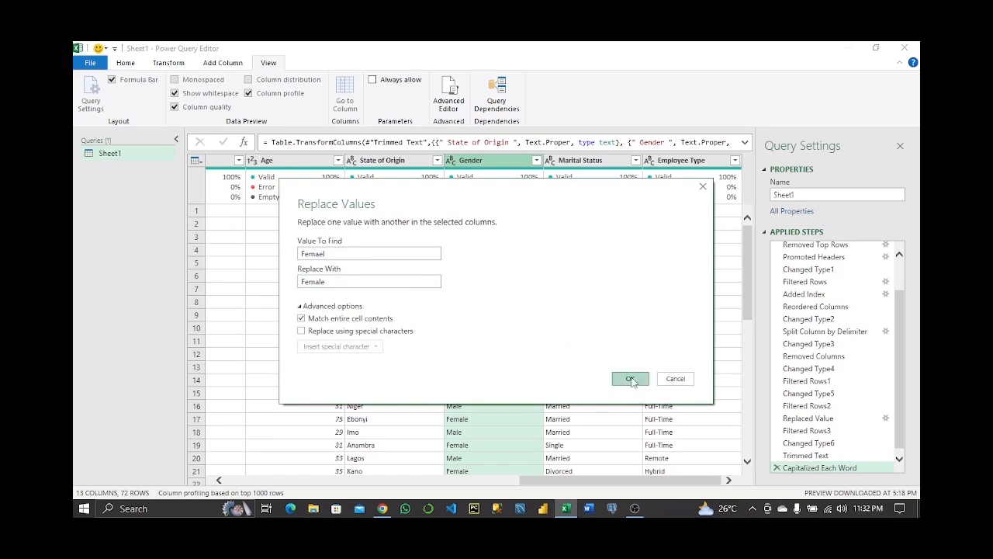
- Apply the Gender filter with all values kept and replace "Mal" with "Male" in that column, matching entire cell contents
{"action": "left_click", "coordinate": [547, 160]}
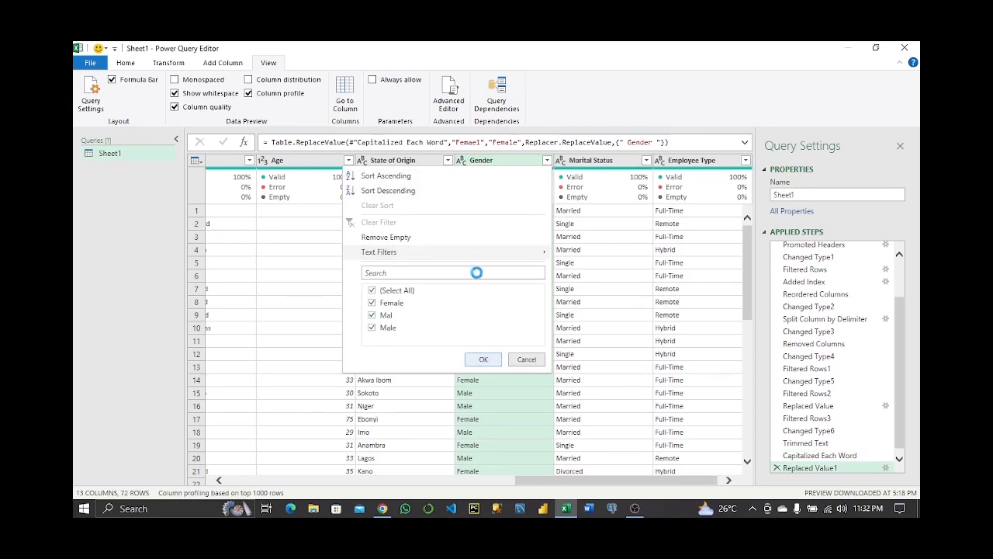
{"action": "left_click", "coordinate": [487, 357]}
{"action": "right_click", "coordinate": [487, 160]}
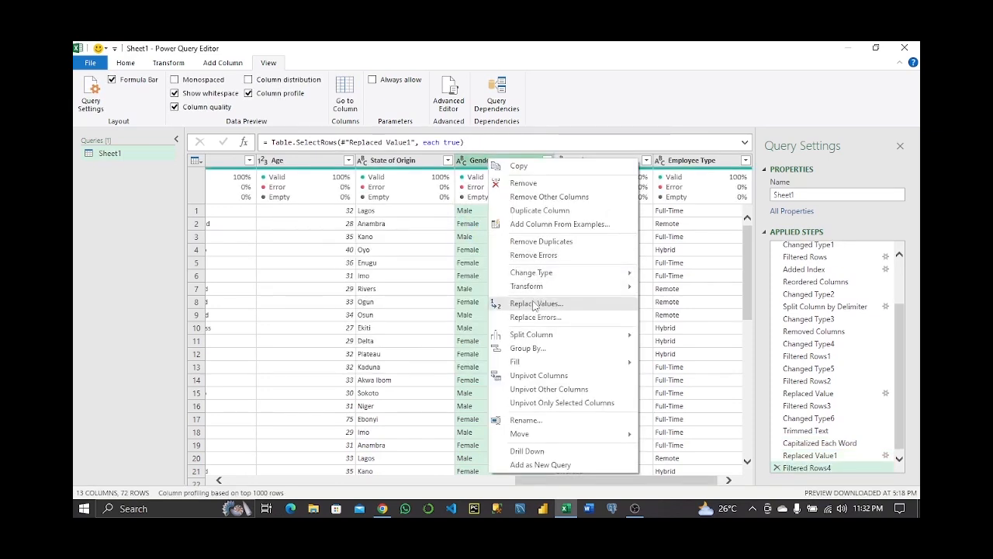
{"action": "left_click", "coordinate": [533, 304]}
{"action": "type", "text": "Mal"}
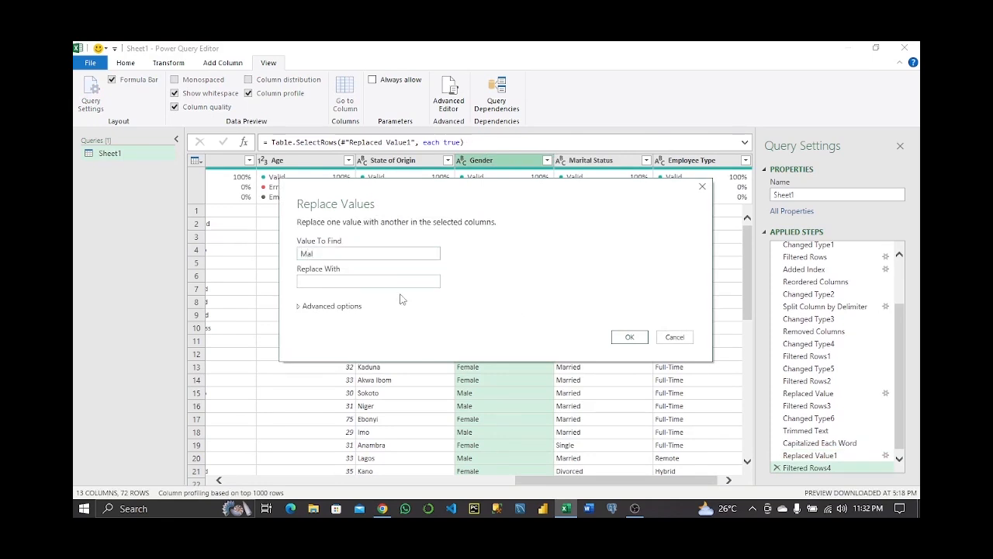
{"action": "type", "text": "Male"}
{"action": "left_click", "coordinate": [331, 306]}
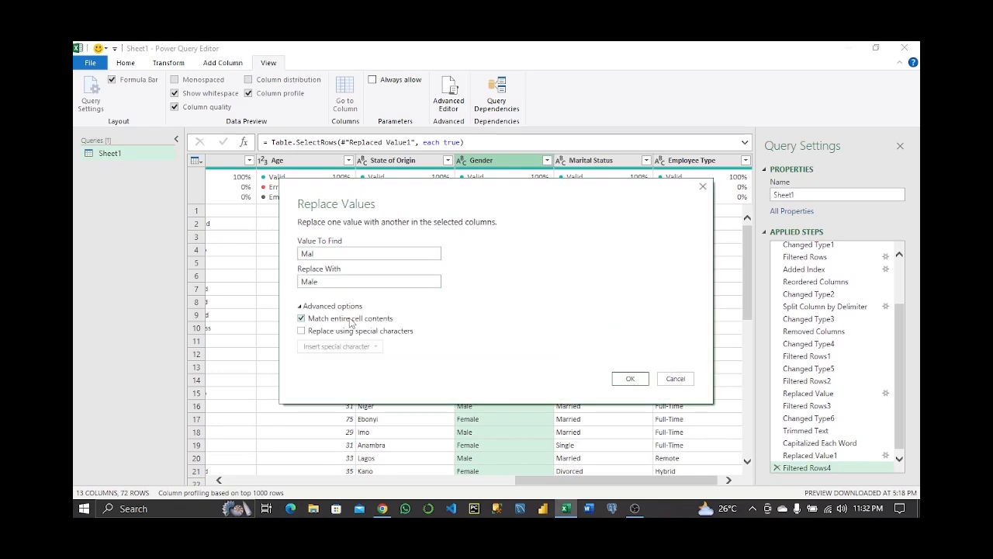
{"action": "left_click", "coordinate": [630, 379]}
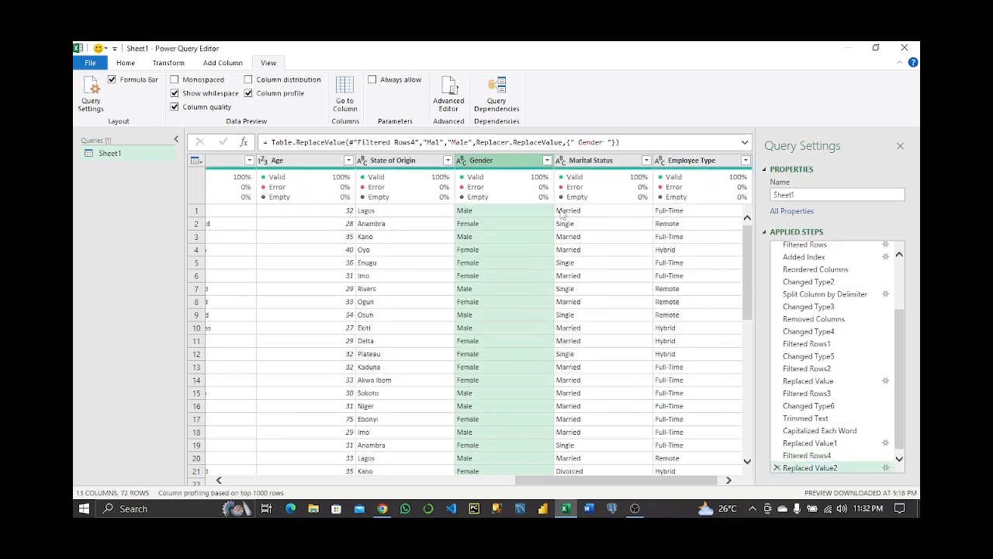
- Review the distinct values of the Gender, Marital Status and Employee Type columns, applying each filter with all values kept
{"action": "left_click", "coordinate": [547, 160]}
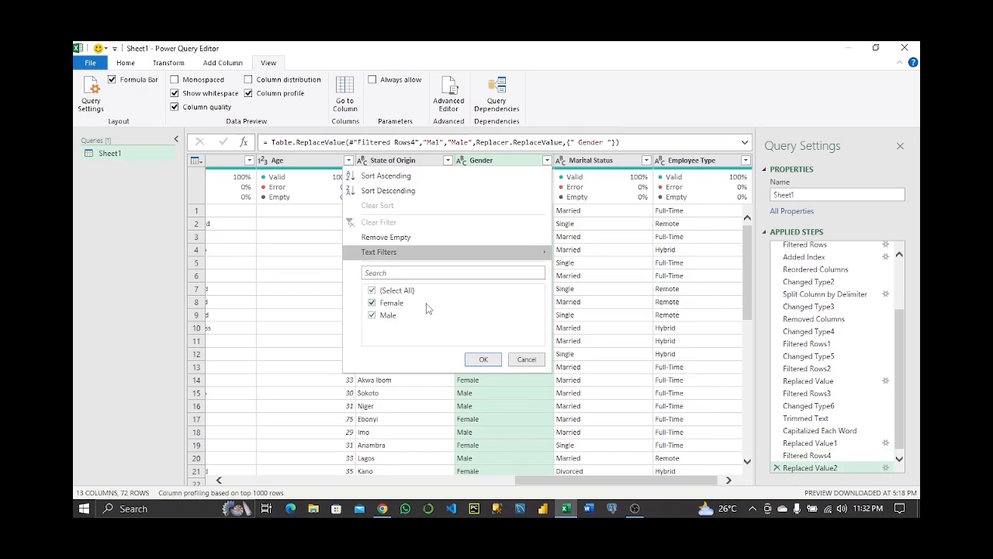
{"action": "left_click", "coordinate": [482, 360]}
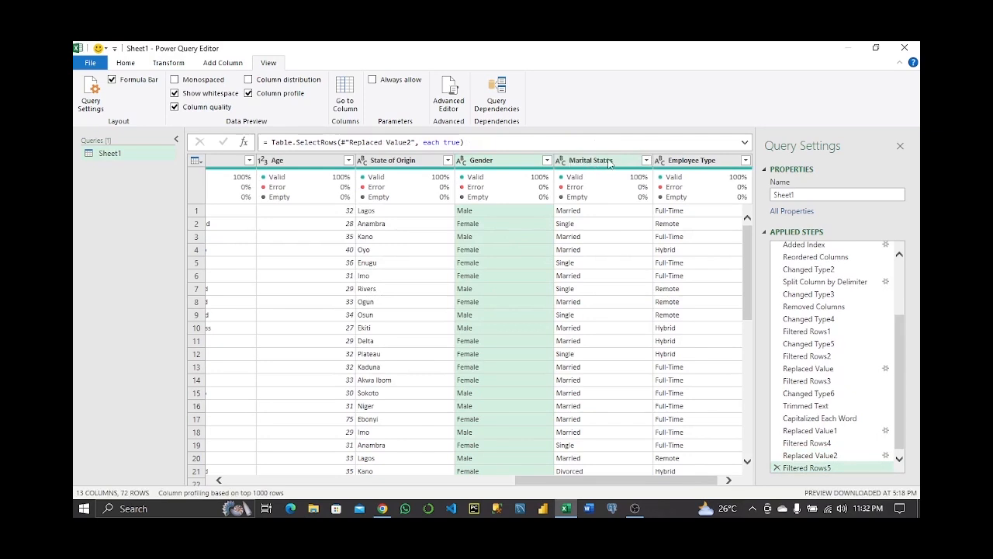
{"action": "left_click", "coordinate": [646, 161]}
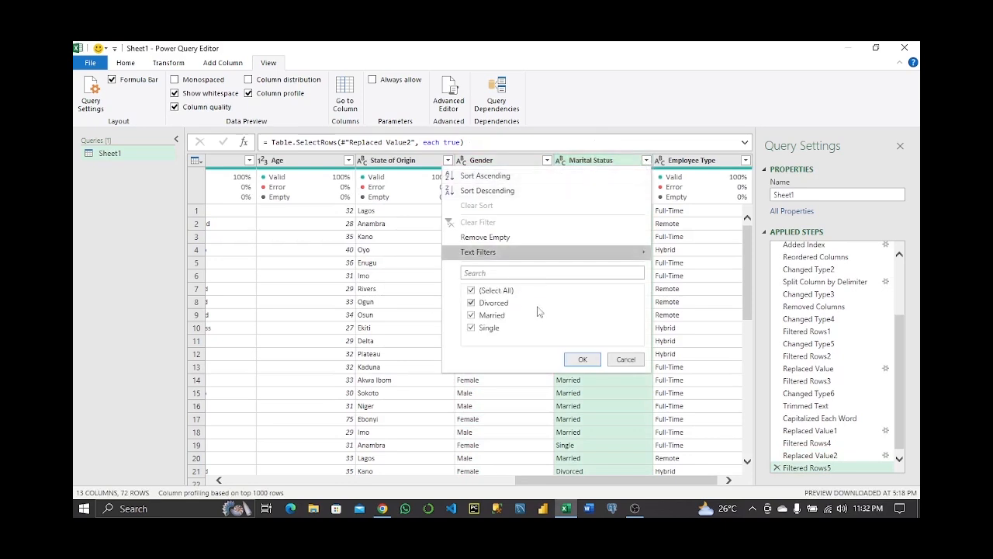
{"action": "left_click", "coordinate": [582, 359]}
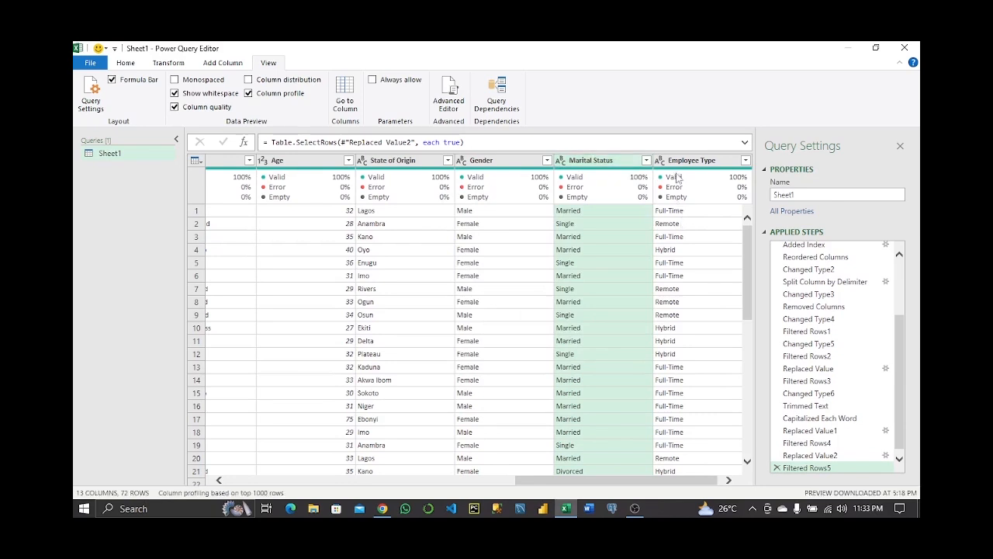
{"action": "left_click", "coordinate": [743, 163]}
{"action": "left_click", "coordinate": [735, 160]}
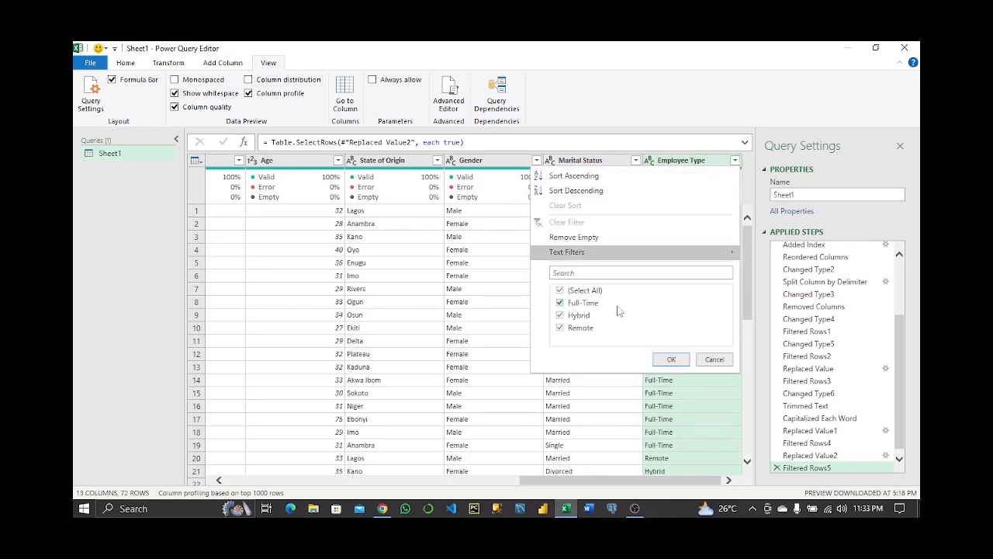
{"action": "left_click", "coordinate": [672, 360]}
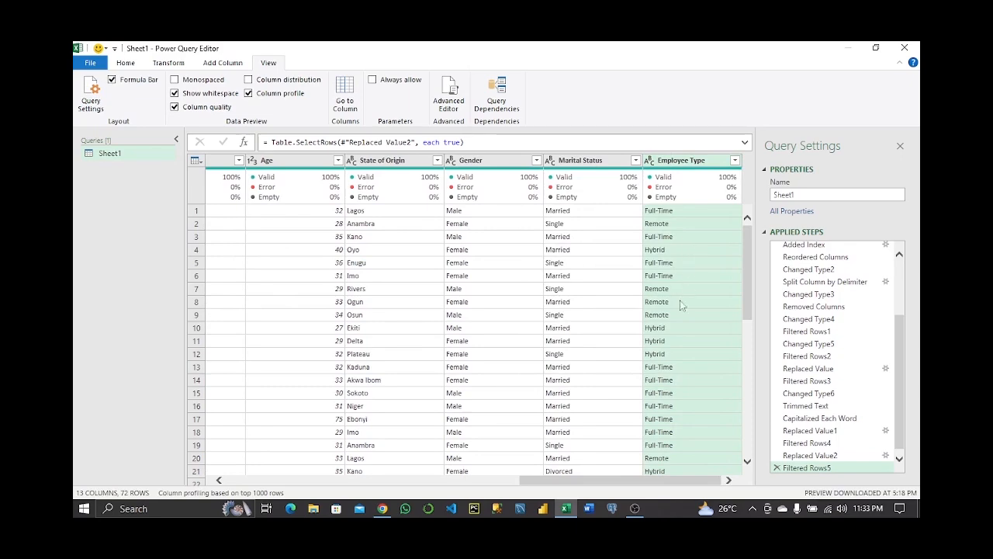
- Trim the Address column's text and capitalize each word in it
{"action": "left_click_drag", "start_coordinate": [630, 480], "coordinate": [529, 487]}
{"action": "left_click", "coordinate": [446, 161]}
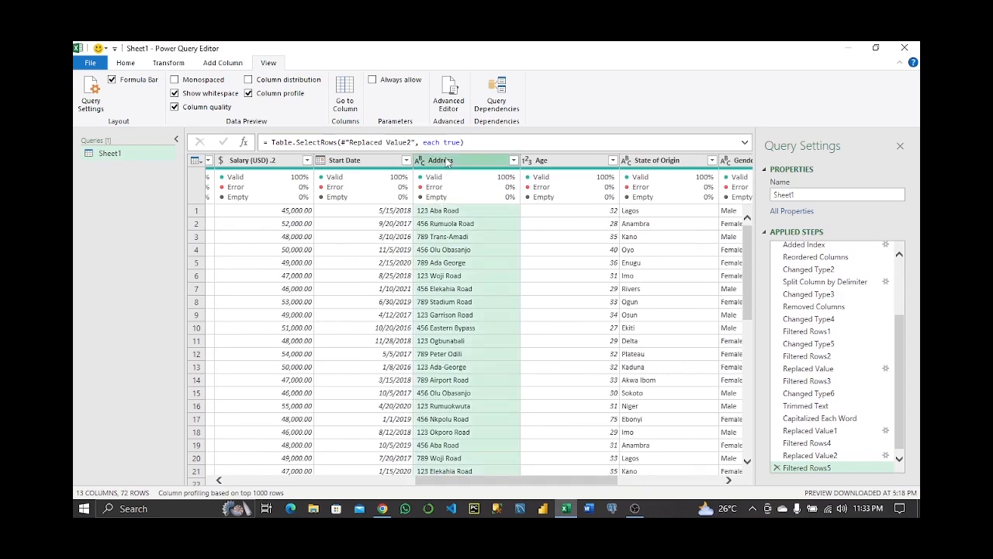
{"action": "right_click", "coordinate": [446, 160]}
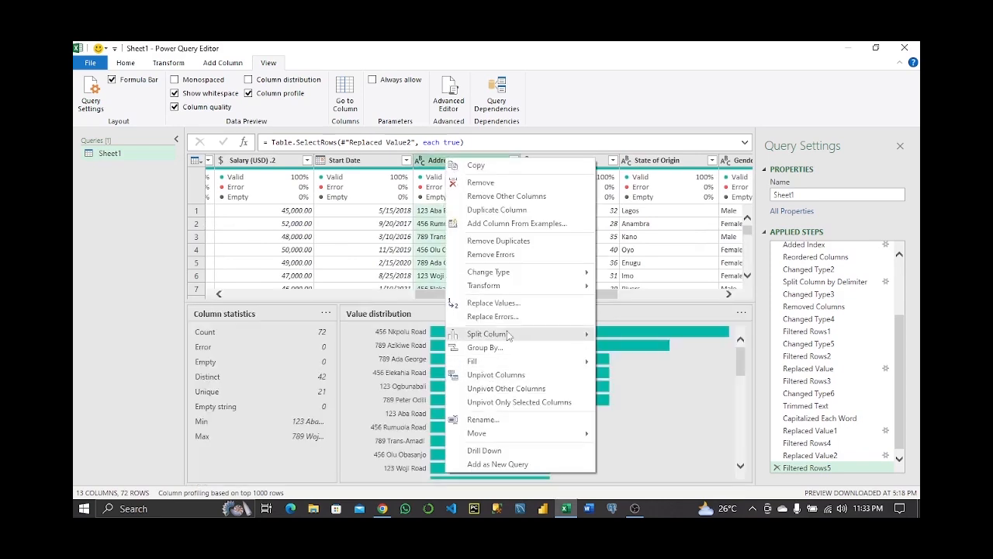
{"action": "mouse_move", "coordinate": [513, 285]}
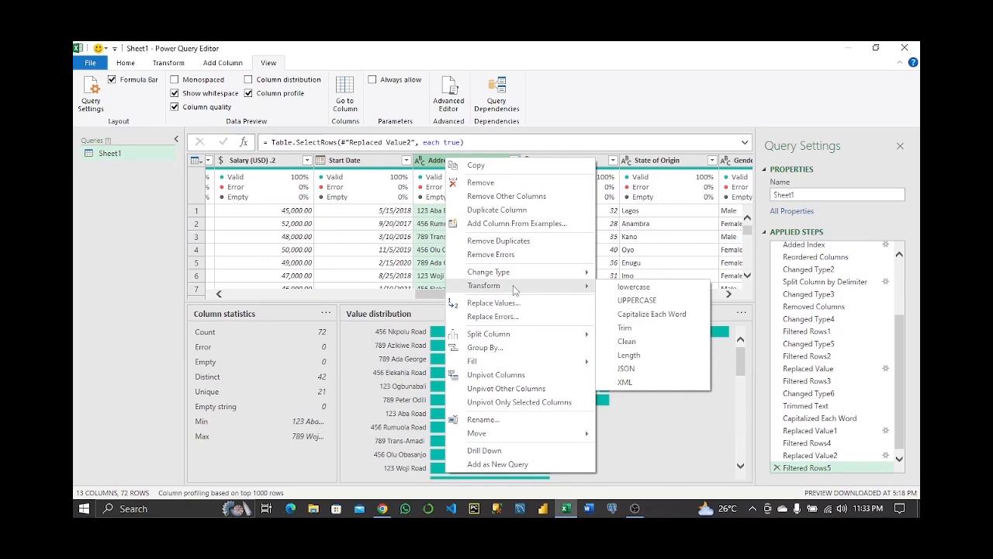
{"action": "left_click", "coordinate": [625, 328]}
{"action": "right_click", "coordinate": [466, 163]}
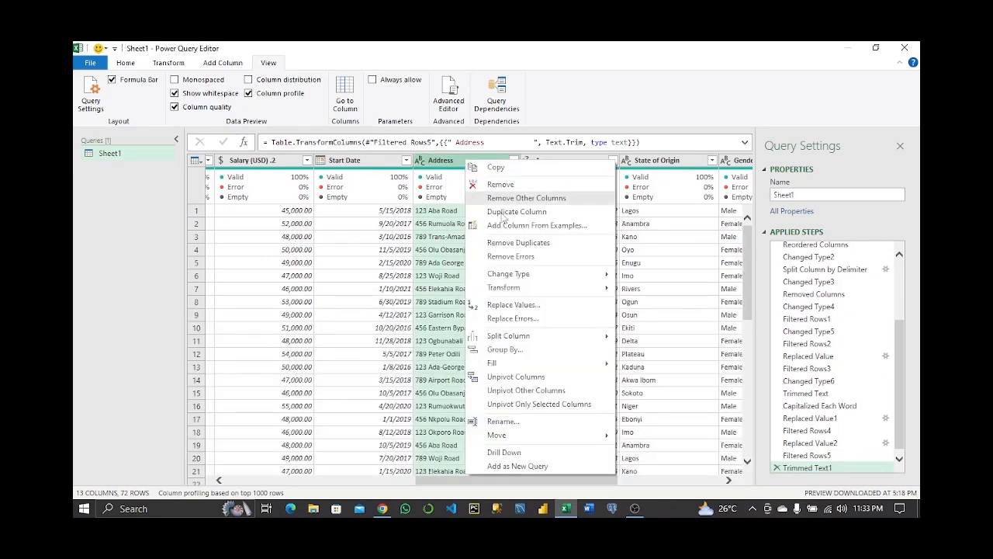
{"action": "mouse_move", "coordinate": [544, 287]}
{"action": "left_click", "coordinate": [688, 317]}
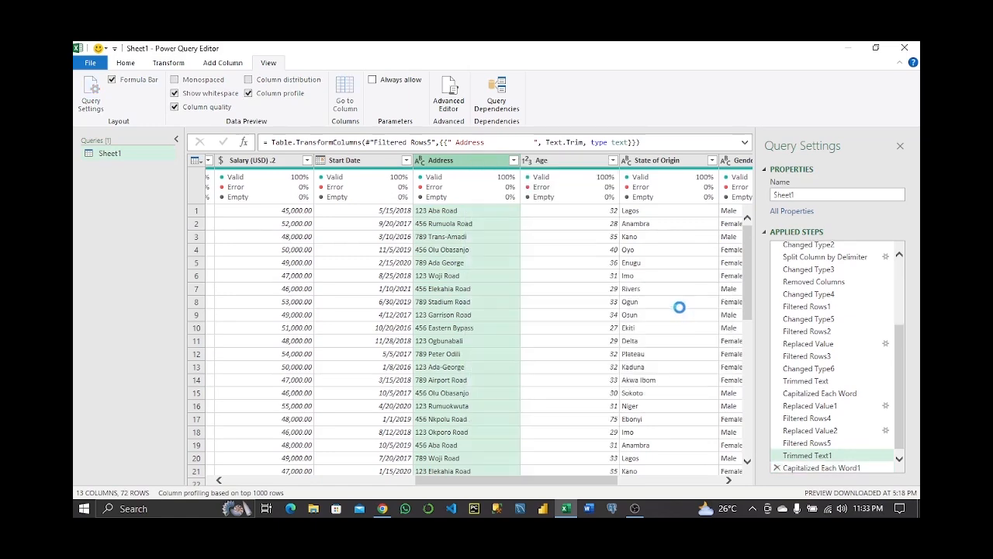
- Trim the text and capitalize each word in the First Name, Last Name and Department columns
{"action": "left_click_drag", "start_coordinate": [458, 480], "coordinate": [316, 498]}
{"action": "left_click", "coordinate": [316, 161]}
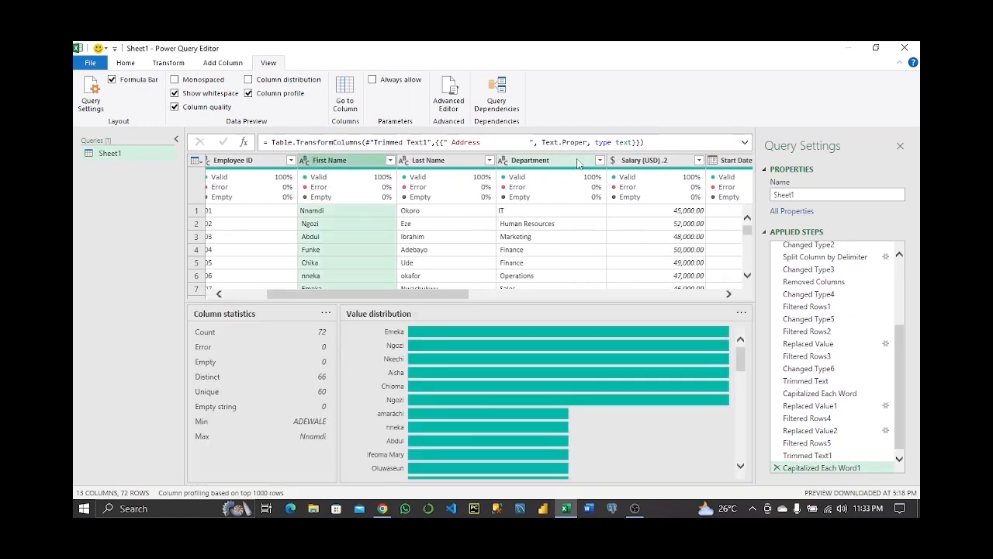
{"action": "left_click", "coordinate": [565, 160], "text": "shift"}
{"action": "right_click", "coordinate": [565, 161]}
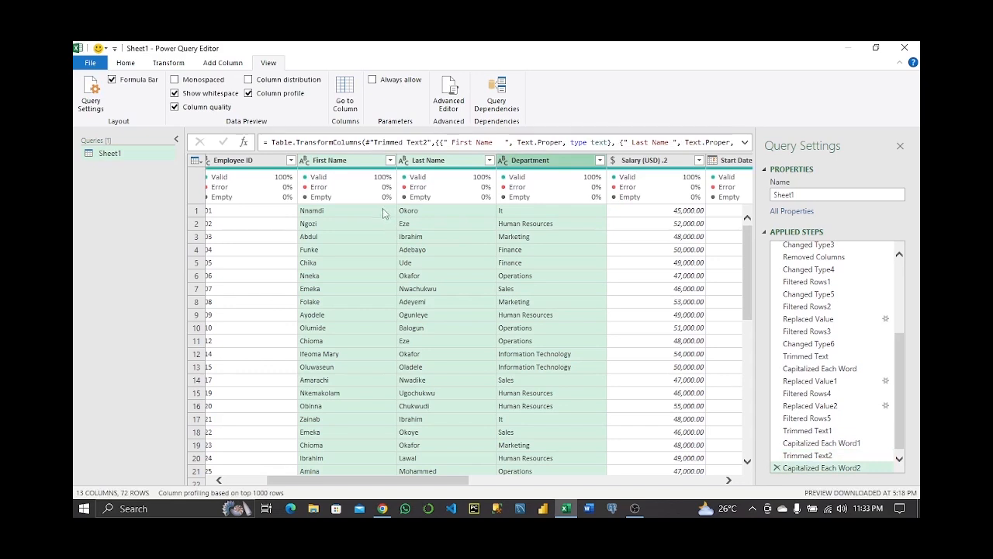
{"action": "left_click", "coordinate": [453, 253]}
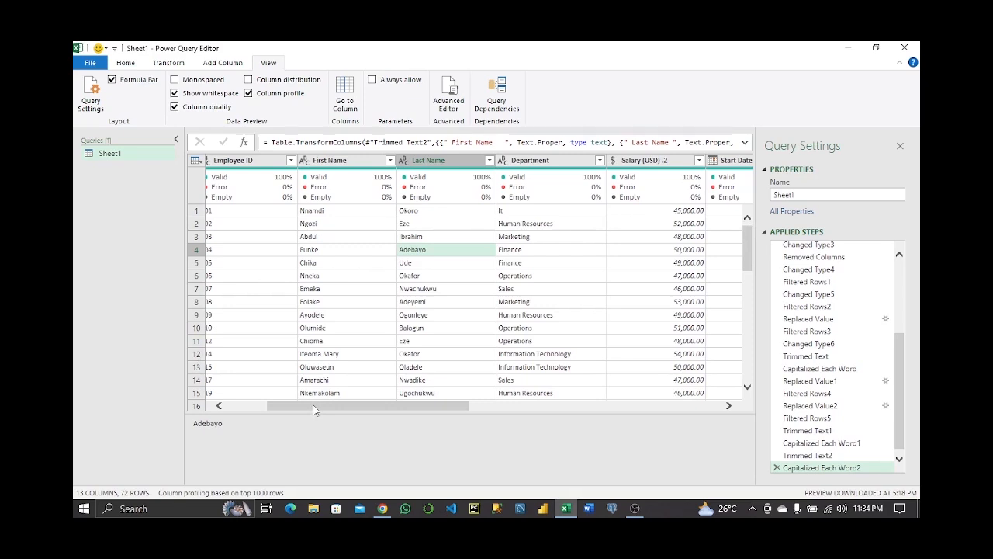
- Rename the "Salary (USD) .2" column to "Salary"
{"action": "left_click_drag", "start_coordinate": [315, 410], "coordinate": [264, 408]}
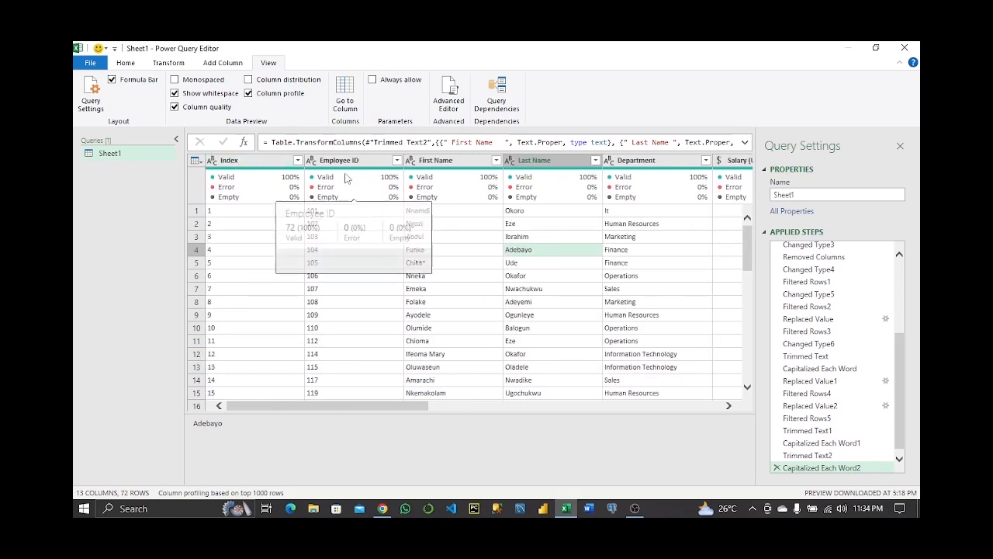
{"action": "left_click_drag", "start_coordinate": [335, 410], "coordinate": [466, 410]}
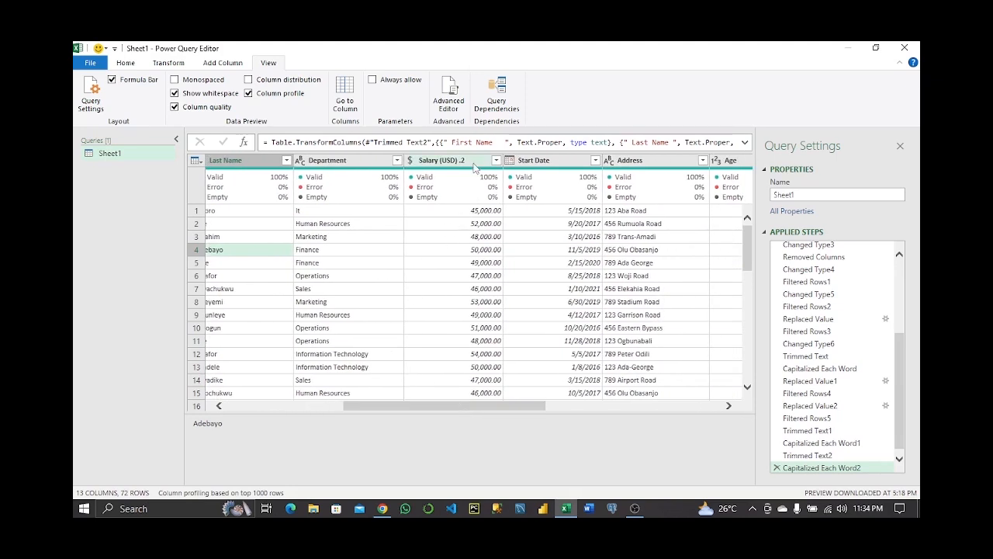
{"action": "double_click", "coordinate": [468, 164]}
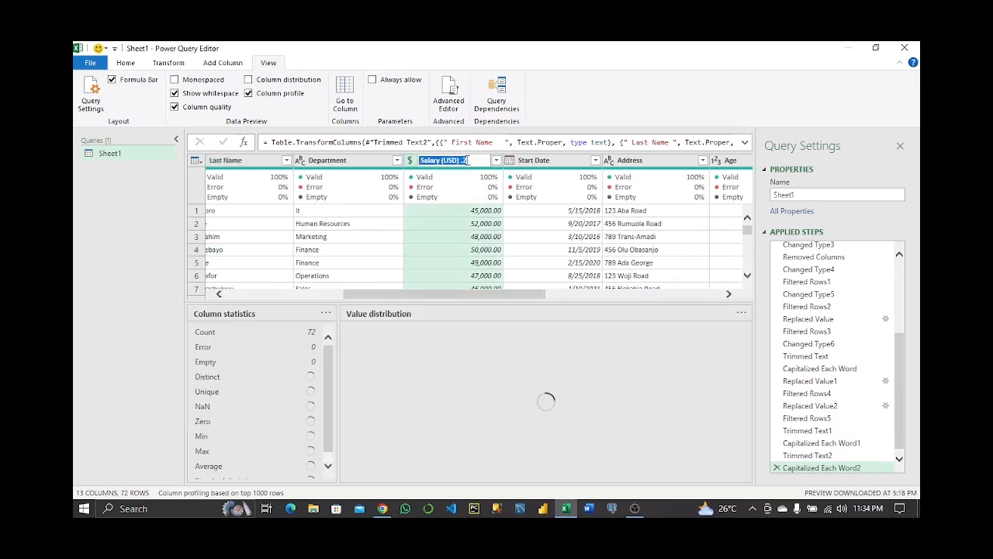
{"action": "double_click", "coordinate": [467, 161]}
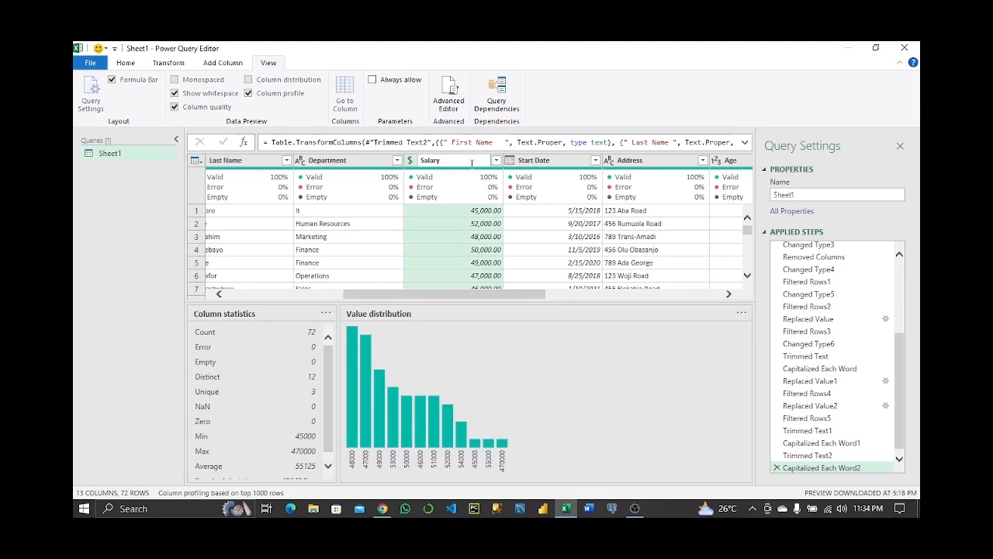
{"action": "key", "text": "Return"}
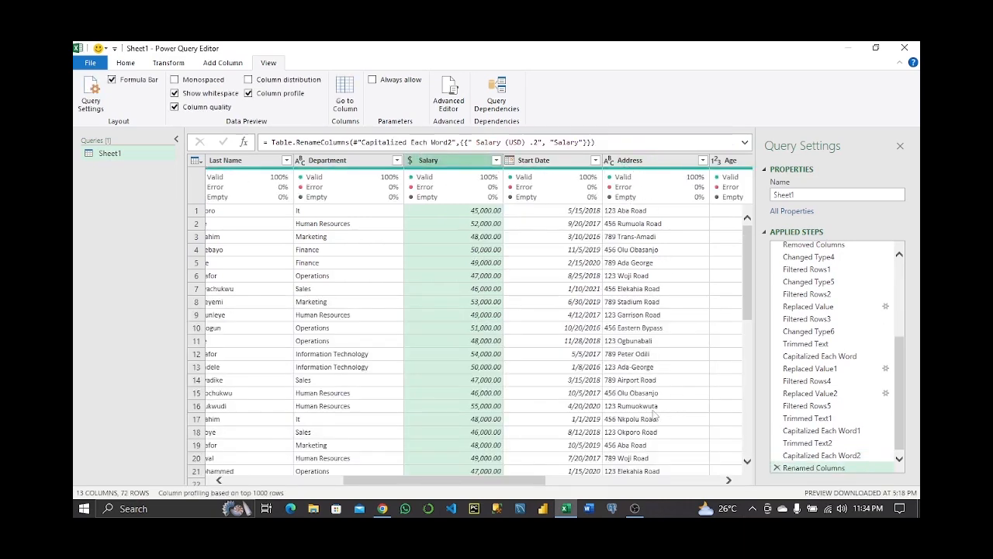
- Review the remaining columns and apply the Department column's filter with all values kept
{"action": "left_click_drag", "start_coordinate": [508, 484], "coordinate": [709, 464]}
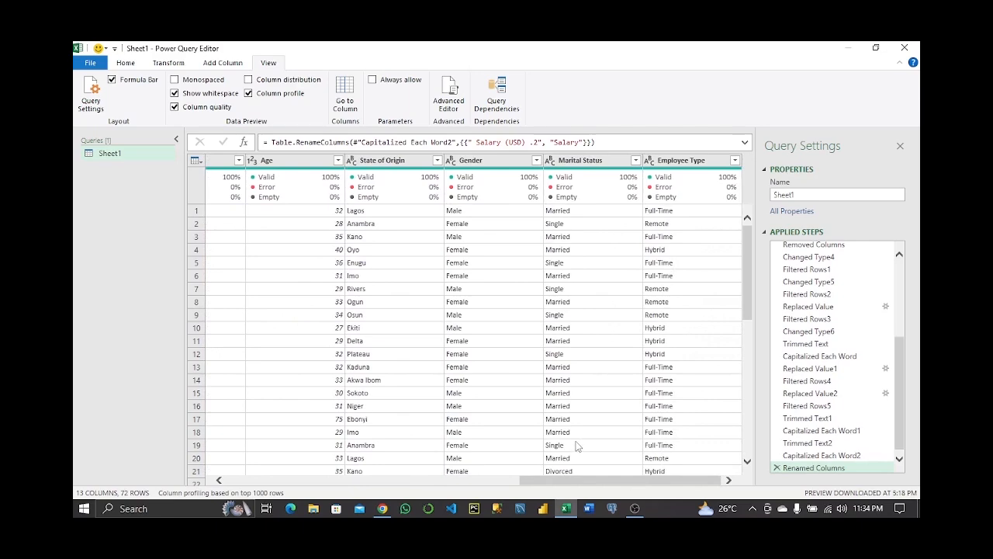
{"action": "left_click_drag", "start_coordinate": [599, 483], "coordinate": [320, 510]}
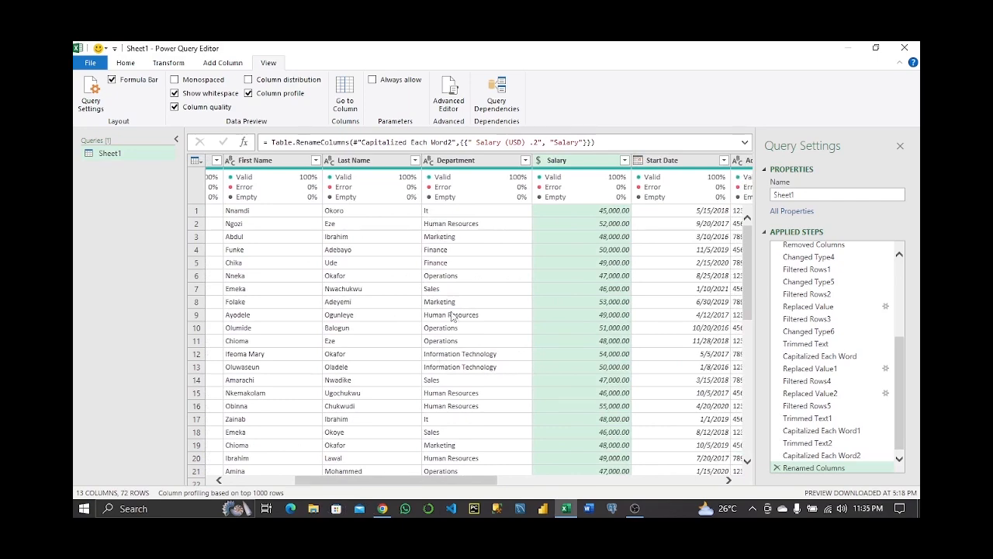
{"action": "left_click", "coordinate": [526, 160]}
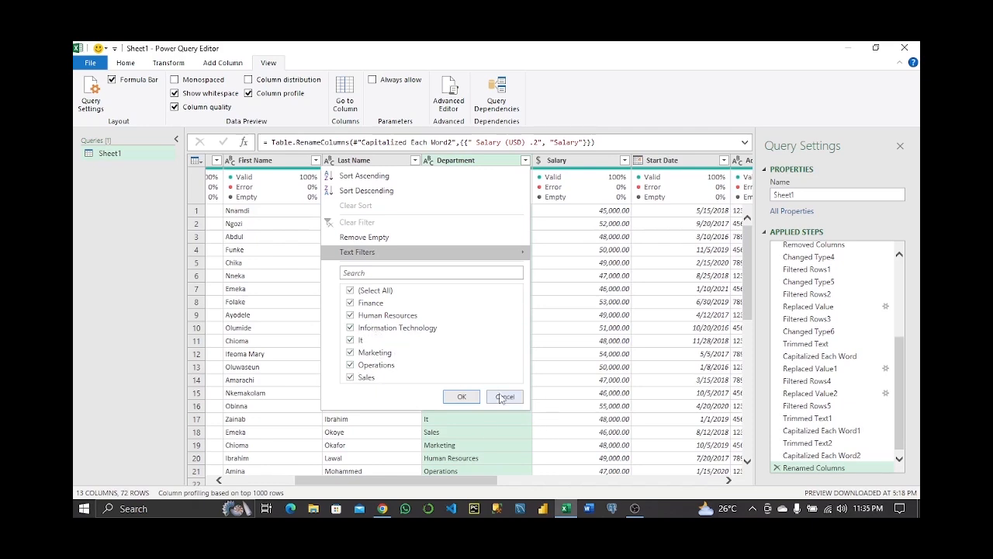
{"action": "left_click", "coordinate": [462, 398]}
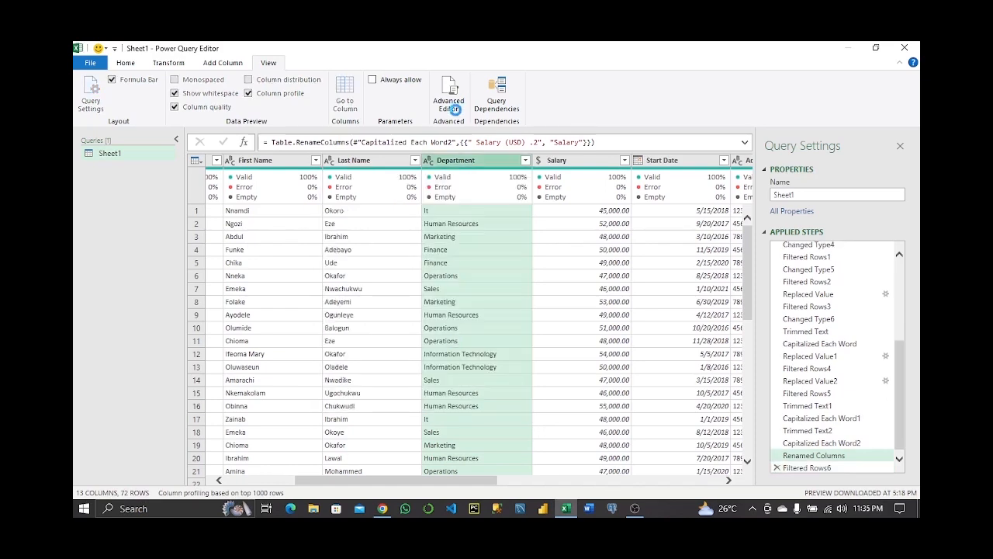
- Replace "It" with "Information Technology" in the Department column, matching entire cell contents, and apply its filter with all values kept
{"action": "right_click", "coordinate": [456, 161]}
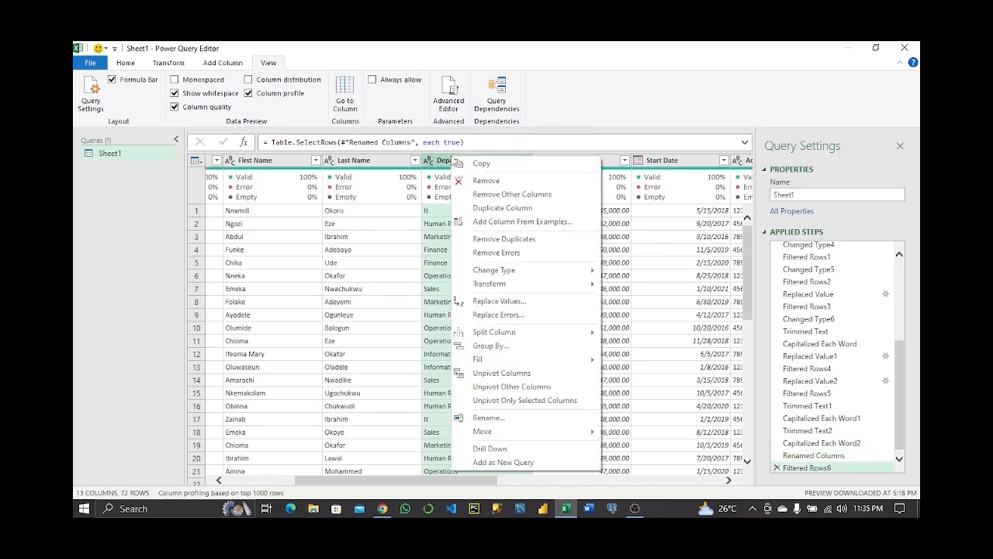
{"action": "left_click", "coordinate": [500, 301]}
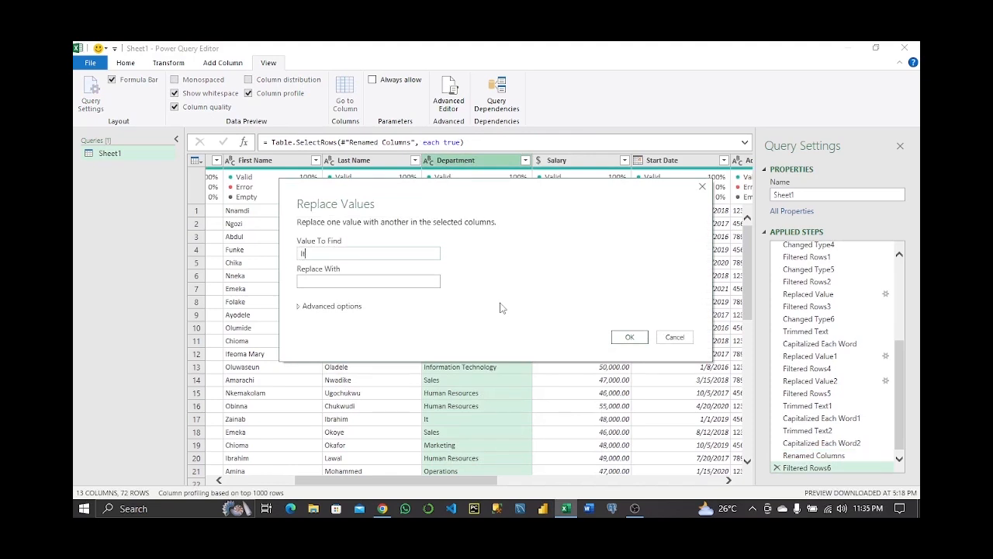
{"action": "left_click", "coordinate": [372, 282]}
{"action": "type", "text": "Information Technology"}
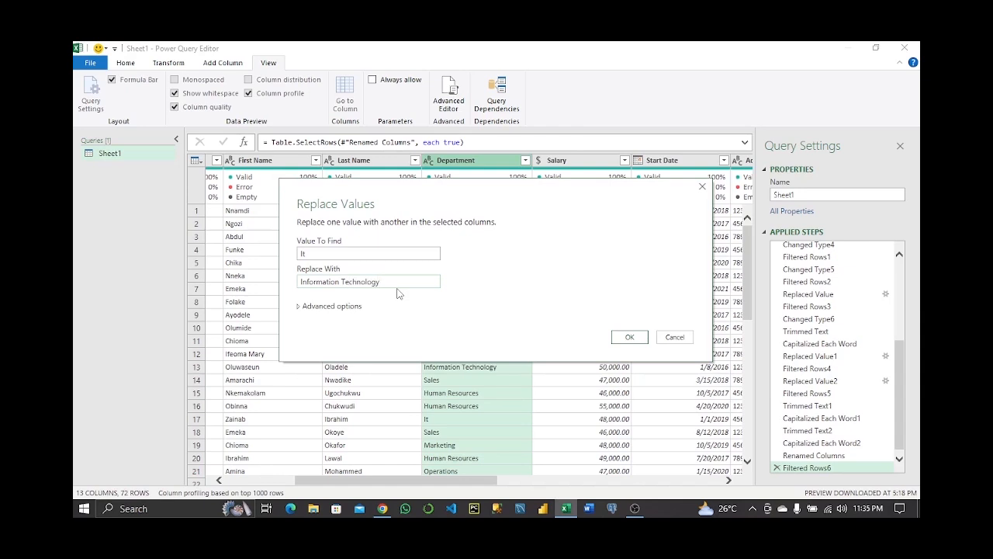
{"action": "left_click", "coordinate": [353, 308]}
{"action": "left_click", "coordinate": [354, 319]}
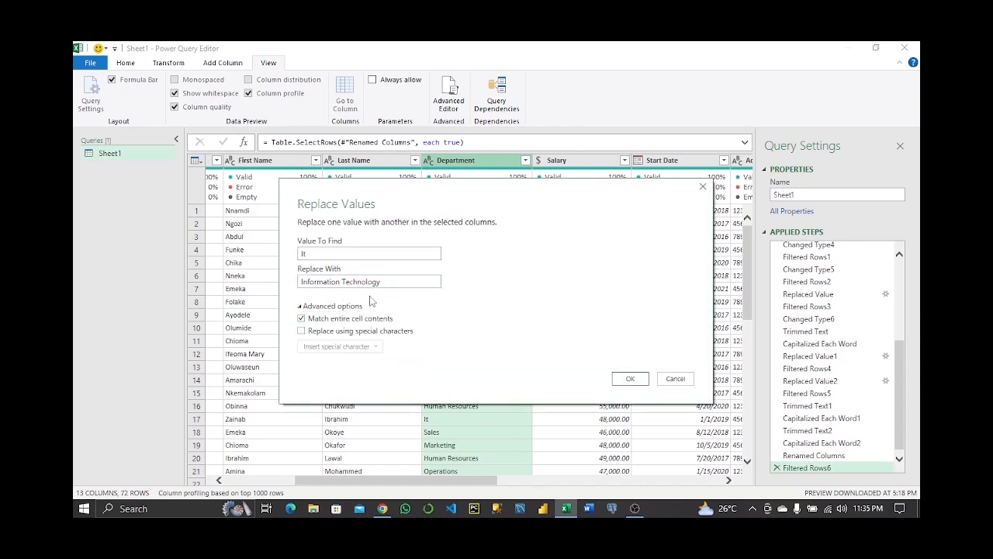
{"action": "left_click", "coordinate": [630, 378]}
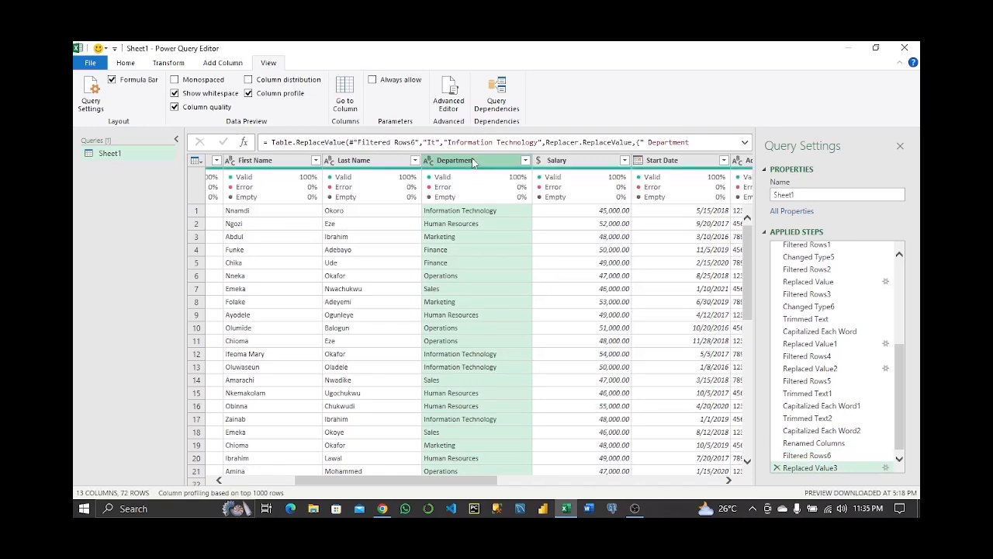
{"action": "left_click", "coordinate": [525, 161]}
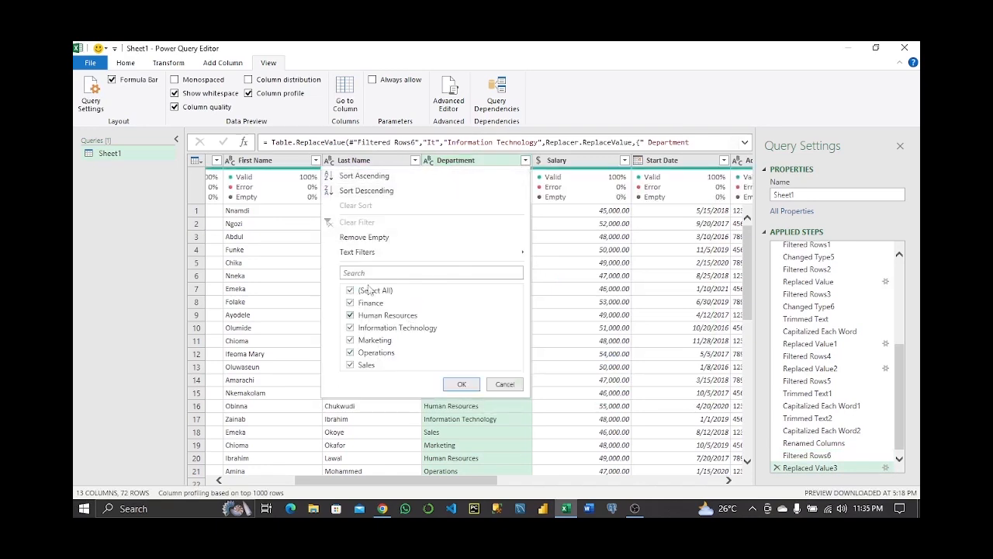
{"action": "left_click", "coordinate": [462, 385]}
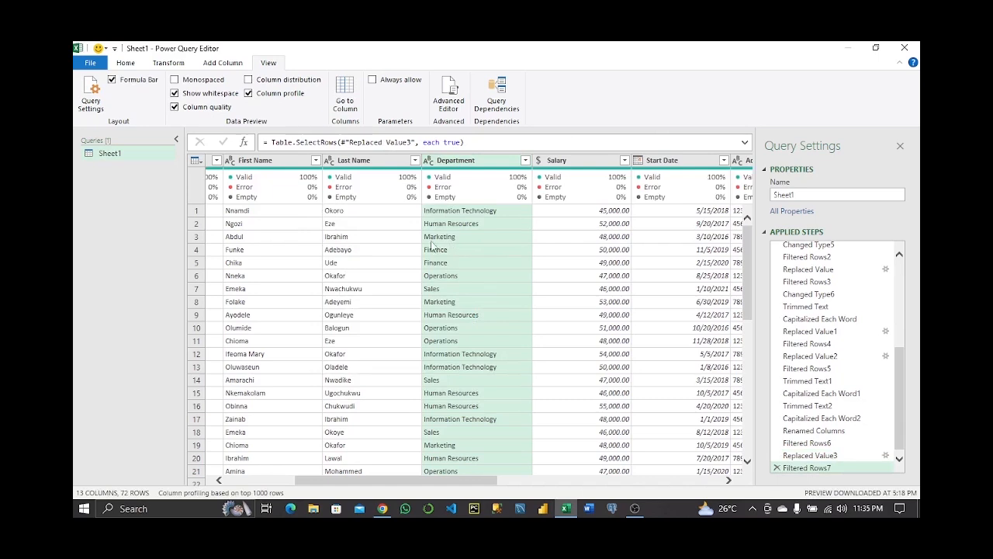
- Examine the distinct values of the Last Name and First Name columns without applying a filter
{"action": "left_click", "coordinate": [415, 161]}
{"action": "left_click", "coordinate": [415, 160]}
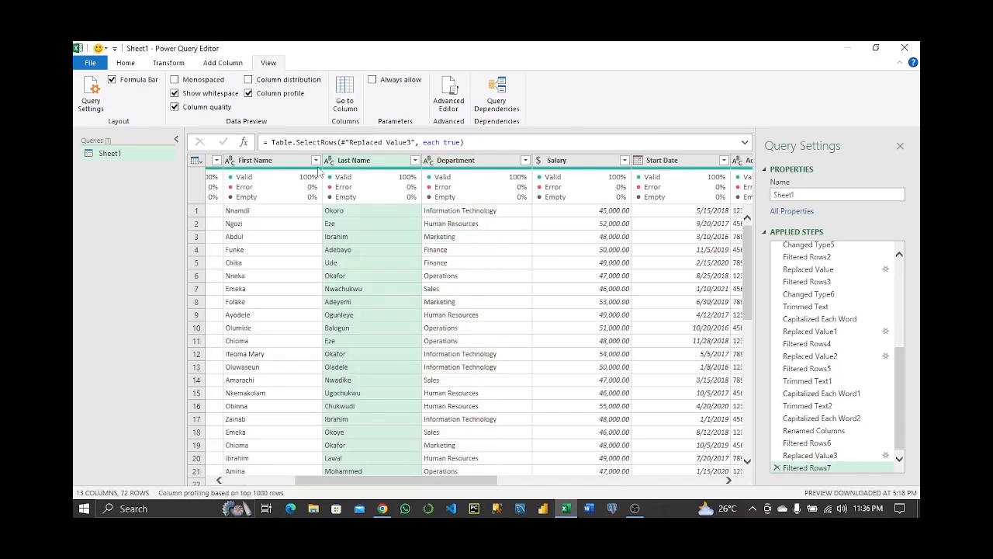
{"action": "left_click", "coordinate": [315, 160]}
{"action": "scroll", "coordinate": [240, 350], "scroll_direction": "down", "scroll_amount": 15}
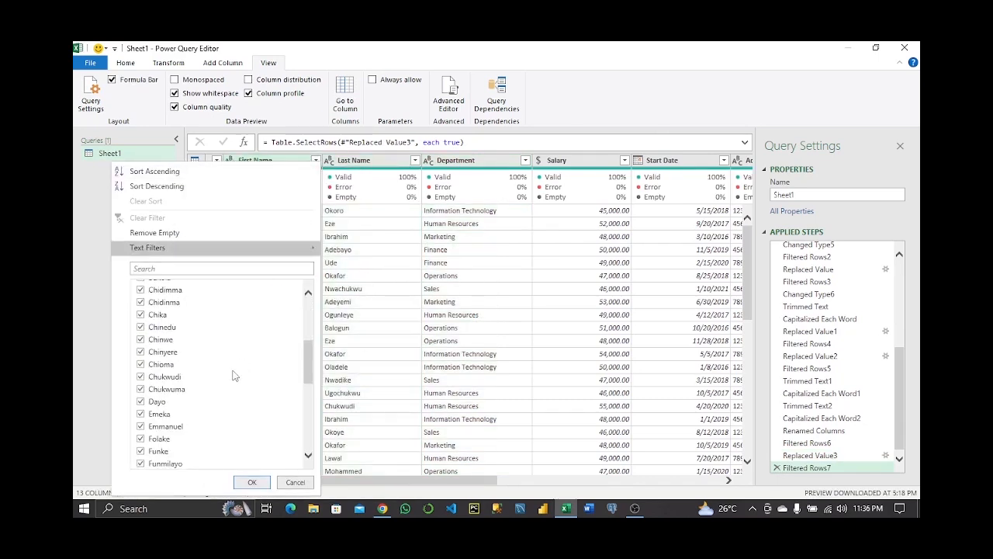
{"action": "scroll", "coordinate": [229, 371], "scroll_direction": "up", "scroll_amount": 15}
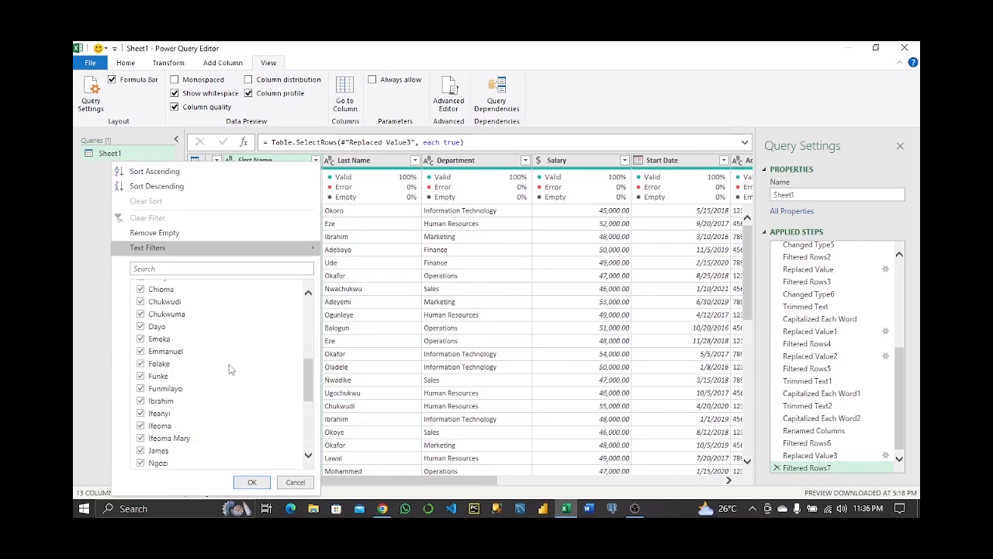
{"action": "left_click", "coordinate": [286, 161]}
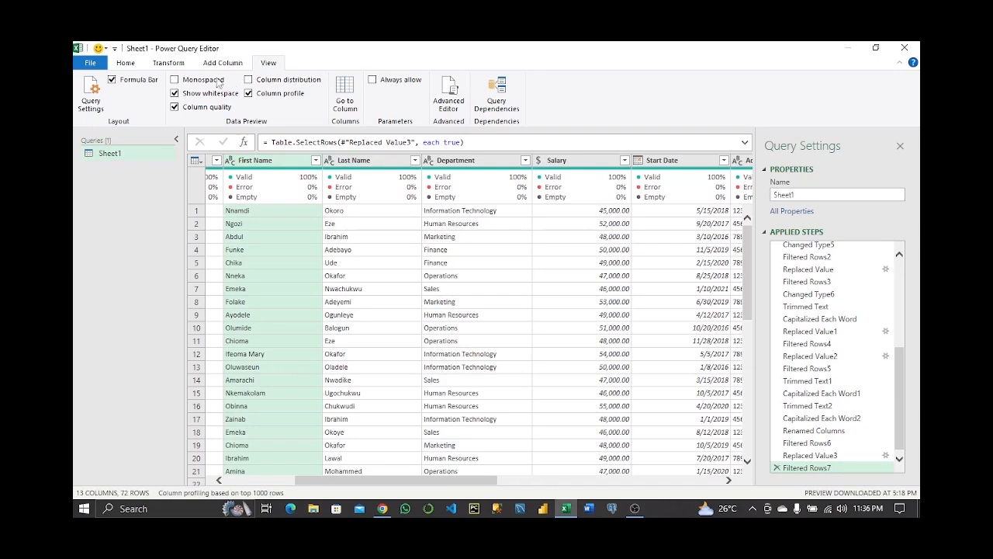
- Try to count the table's rows and remove the resulting applied step
{"action": "left_click", "coordinate": [168, 63]}
{"action": "left_click", "coordinate": [168, 108]}
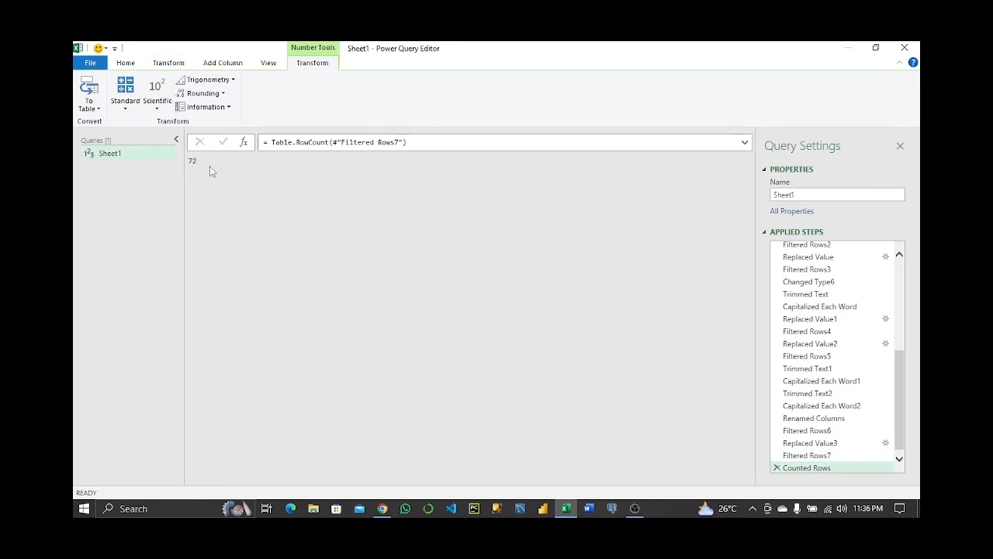
{"action": "left_click", "coordinate": [777, 467]}
- Rename the query as "Cleaned Dataset" and close and load it into the workbook
{"action": "left_click_drag", "start_coordinate": [397, 481], "coordinate": [721, 459]}
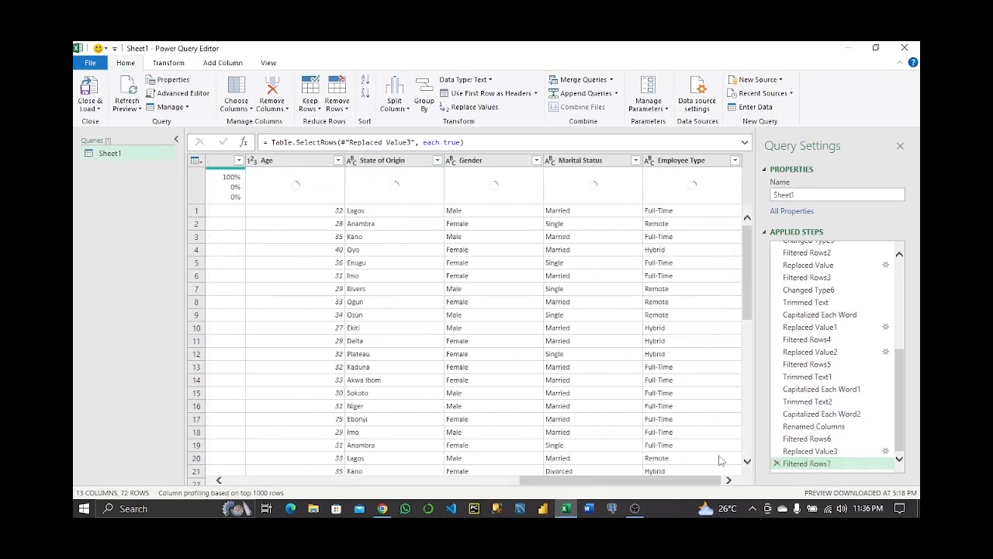
{"action": "left_click", "coordinate": [805, 195]}
{"action": "left_click_drag", "start_coordinate": [802, 195], "coordinate": [765, 202]}
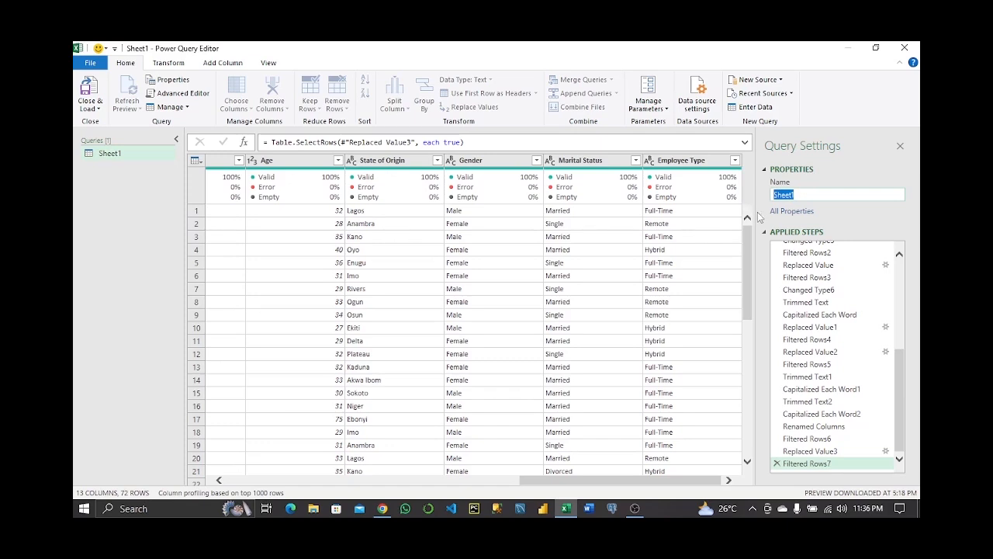
{"action": "type", "text": "Cleaned Datas"}
{"action": "key", "text": "Return"}
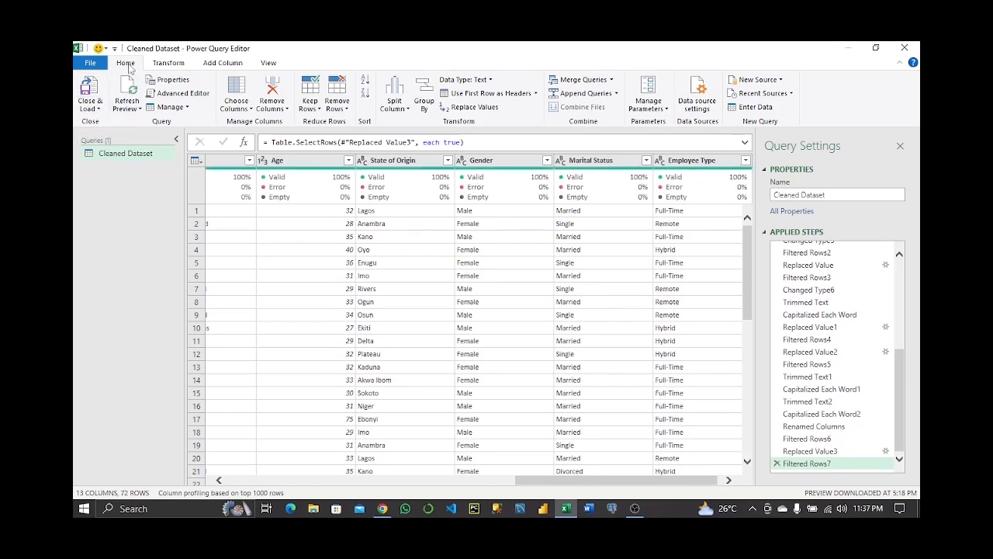
{"action": "left_click", "coordinate": [100, 111]}
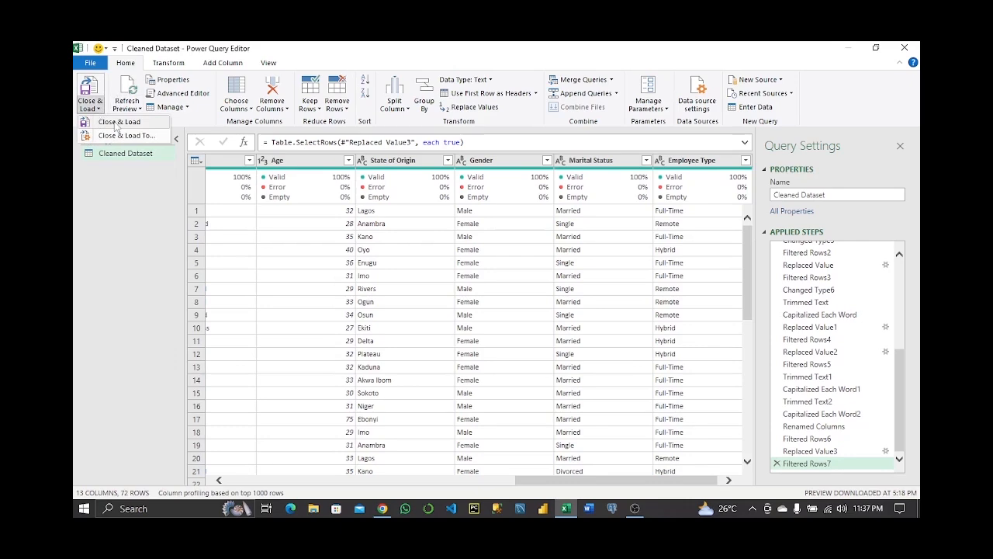
{"action": "left_click", "coordinate": [118, 122]}
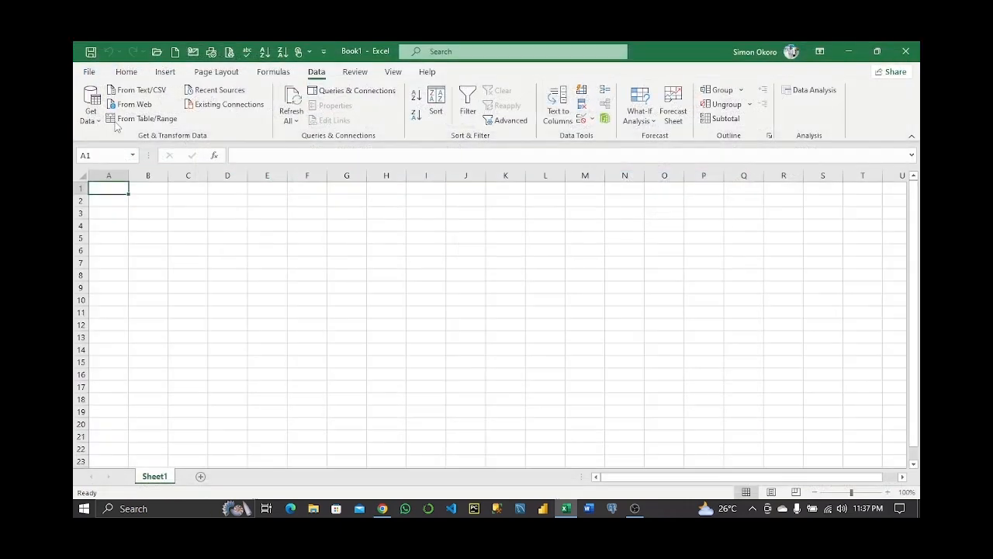